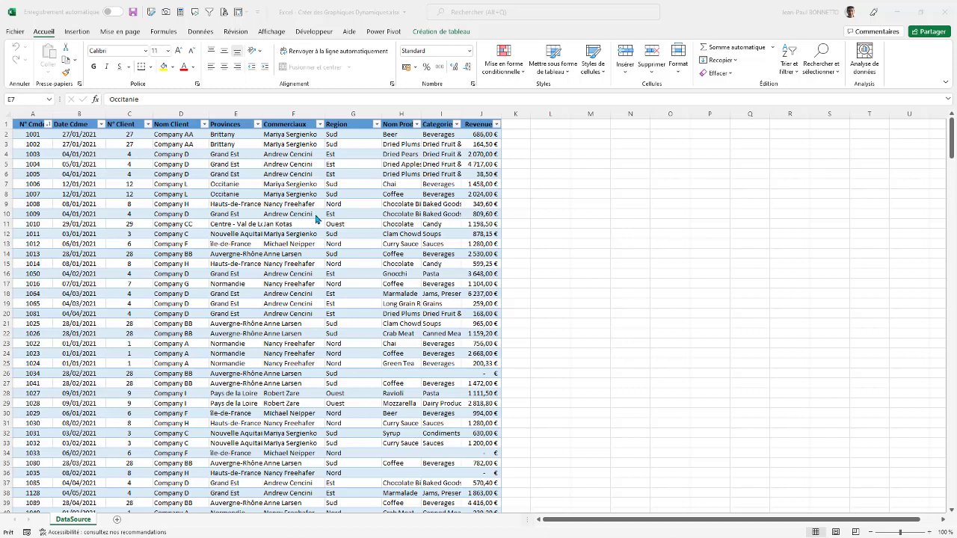
- Click through cells of the client order data table before building the pivot table
{"action": "left_click", "coordinate": [177, 175]}
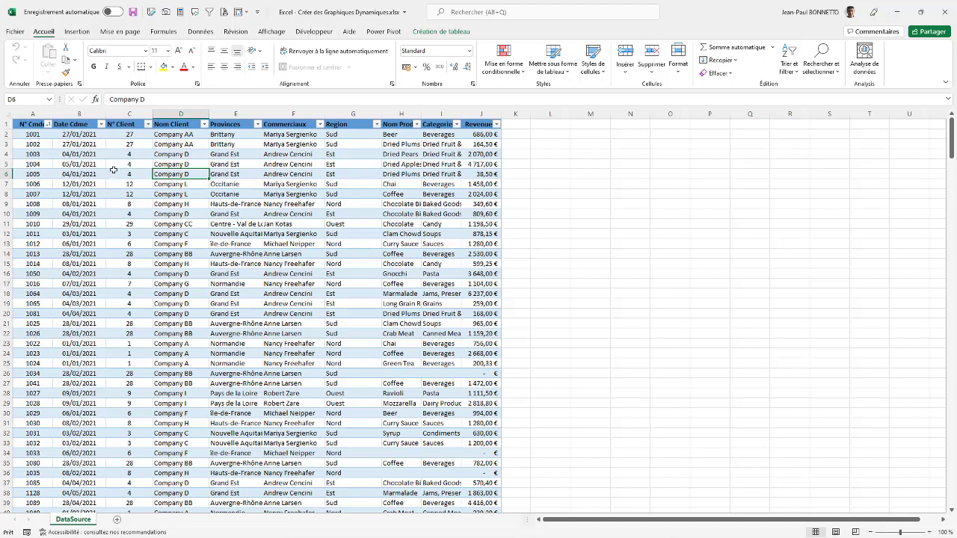
{"action": "left_click", "coordinate": [281, 183]}
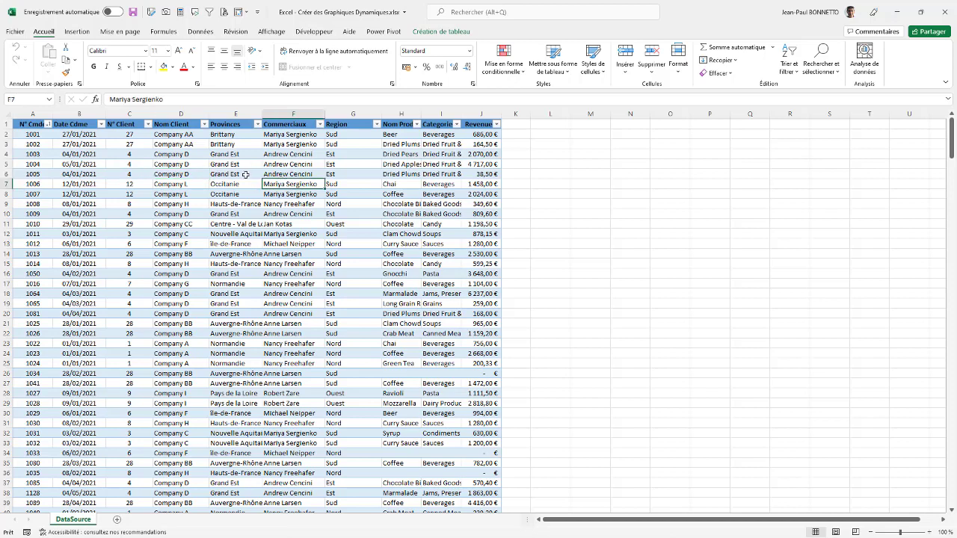
{"action": "left_click", "coordinate": [157, 156]}
{"action": "left_click", "coordinate": [75, 166]}
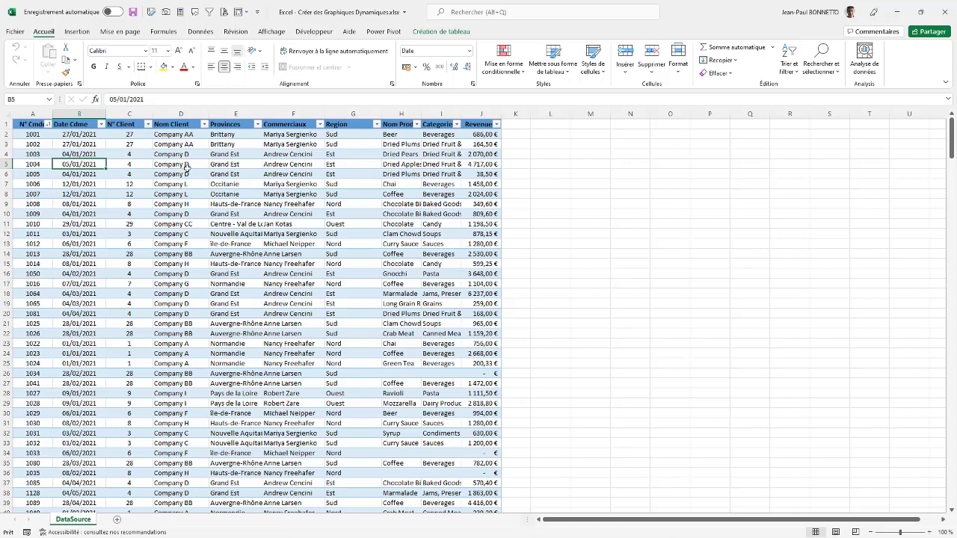
{"action": "left_click", "coordinate": [187, 166]}
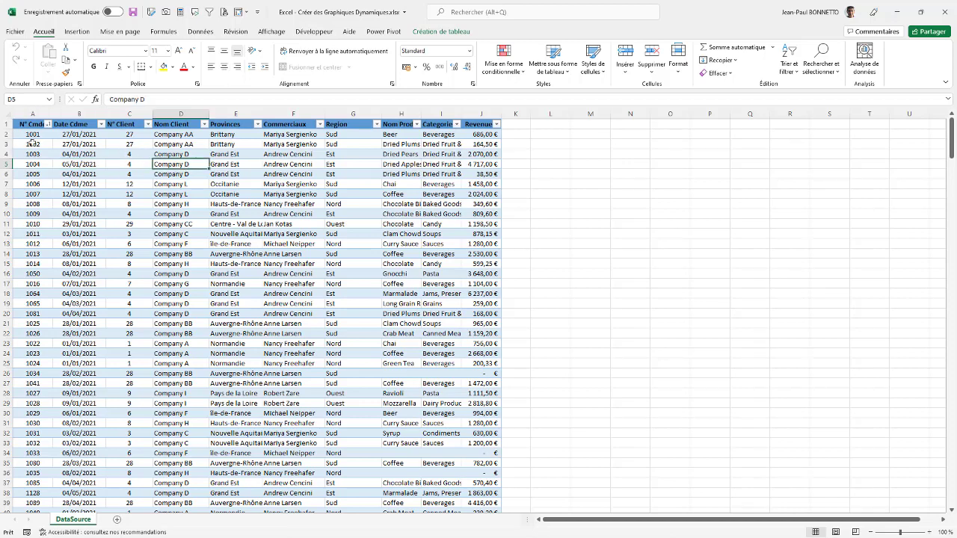
{"action": "left_click_drag", "start_coordinate": [32, 144], "coordinate": [401, 214]}
{"action": "left_click", "coordinate": [170, 193]}
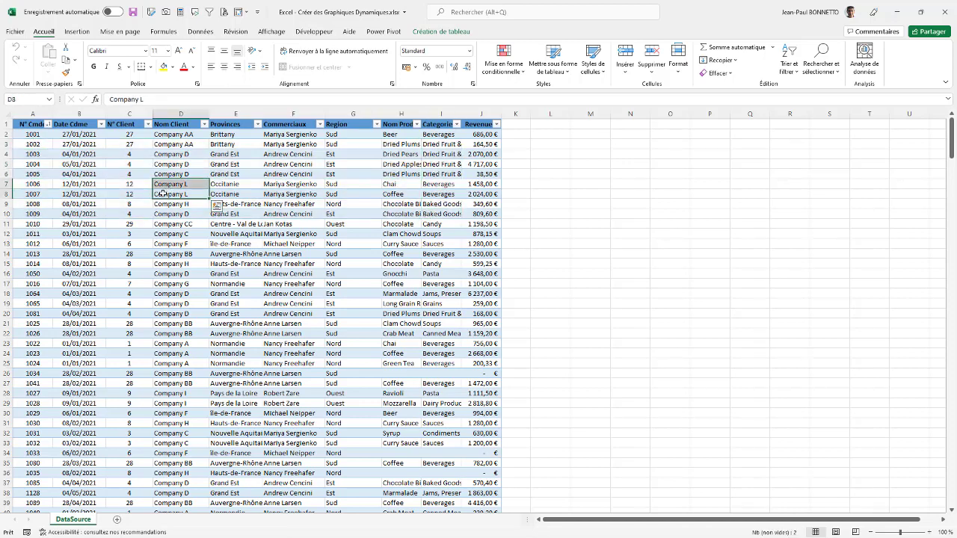
{"action": "key", "text": "Up"}
{"action": "key", "text": "Up"}
{"action": "key", "text": "Up"}
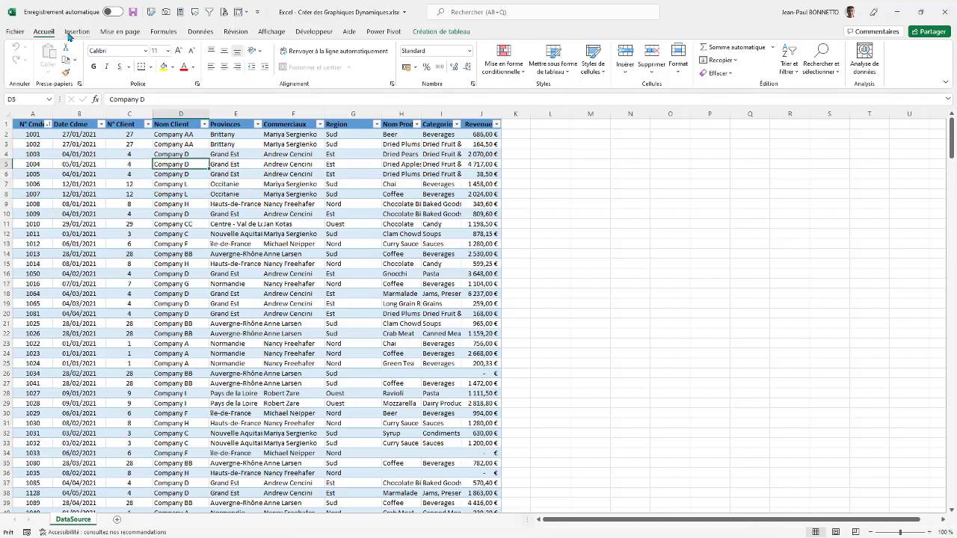
- Insert a pivot table on a new sheet with Nom Client as rows and summed Revenue as values
{"action": "left_click", "coordinate": [77, 35]}
{"action": "left_click", "coordinate": [46, 49]}
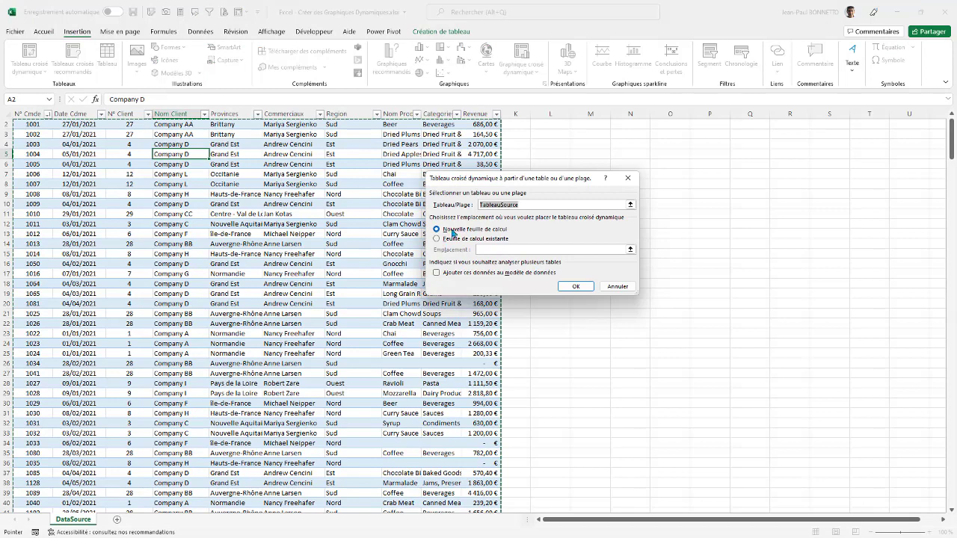
{"action": "left_click", "coordinate": [572, 287]}
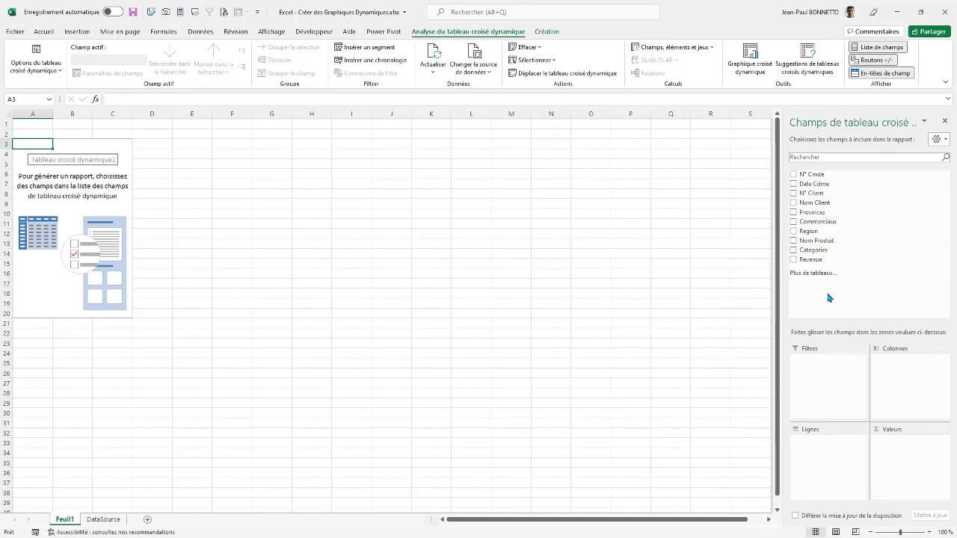
{"action": "left_click_drag", "start_coordinate": [821, 204], "coordinate": [817, 446]}
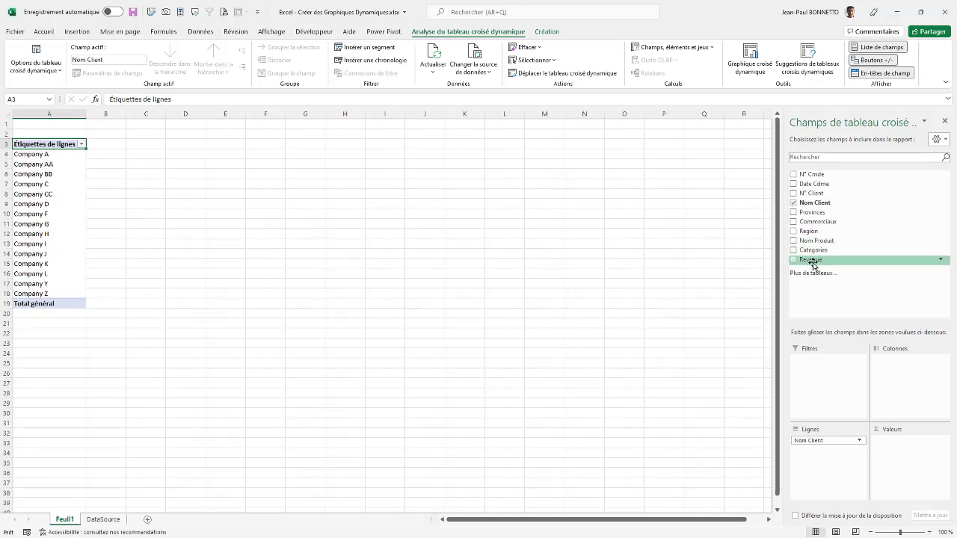
{"action": "left_click_drag", "start_coordinate": [811, 259], "coordinate": [893, 448]}
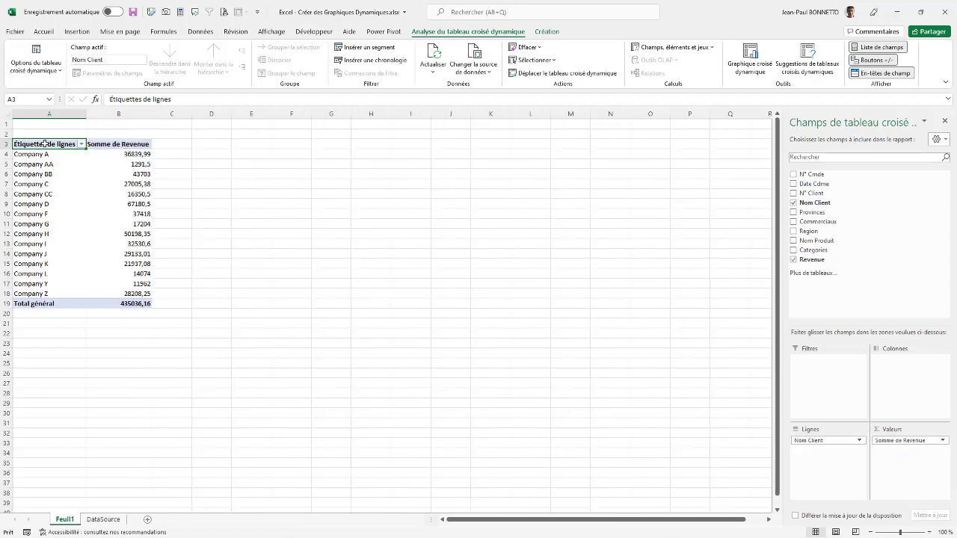
- Rename the pivot table headers to Clients and Total Revenue
{"action": "type", "text": "Clie"}
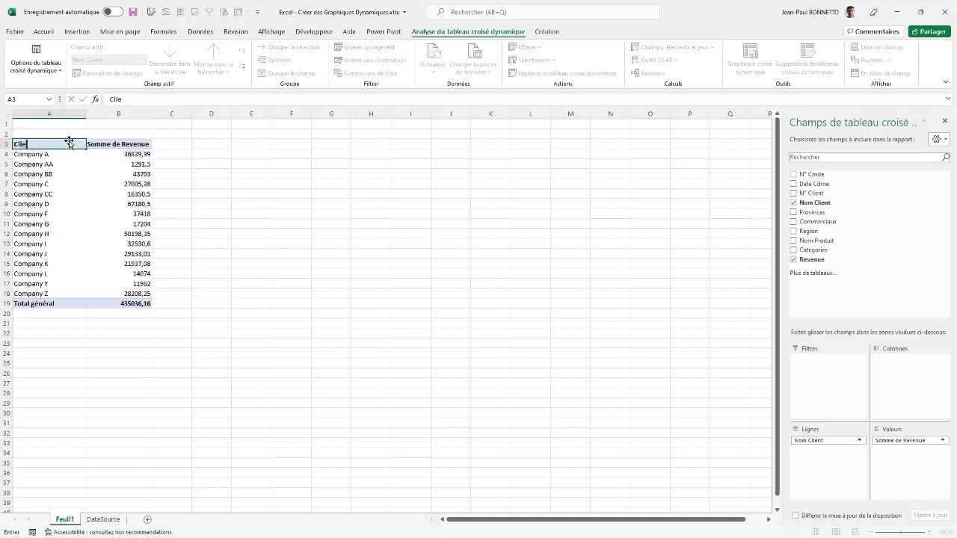
{"action": "type", "text": "nts"}
{"action": "left_click", "coordinate": [108, 145]}
{"action": "type", "text": "Total"}
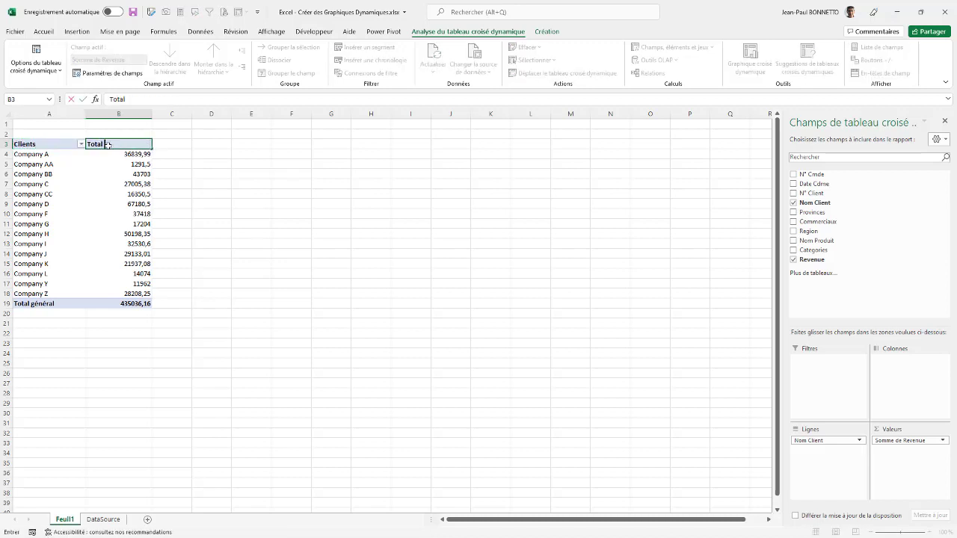
{"action": "type", "text": " Reven"}
{"action": "type", "text": "ue"}
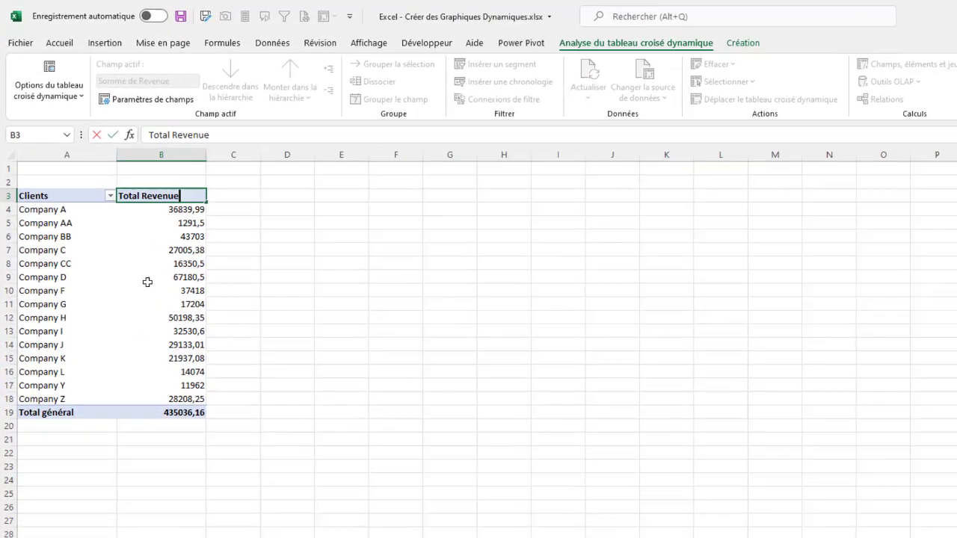
- Confirm the Total Revenue header and format revenue values as currency with 0 decimals
{"action": "left_click", "coordinate": [131, 203]}
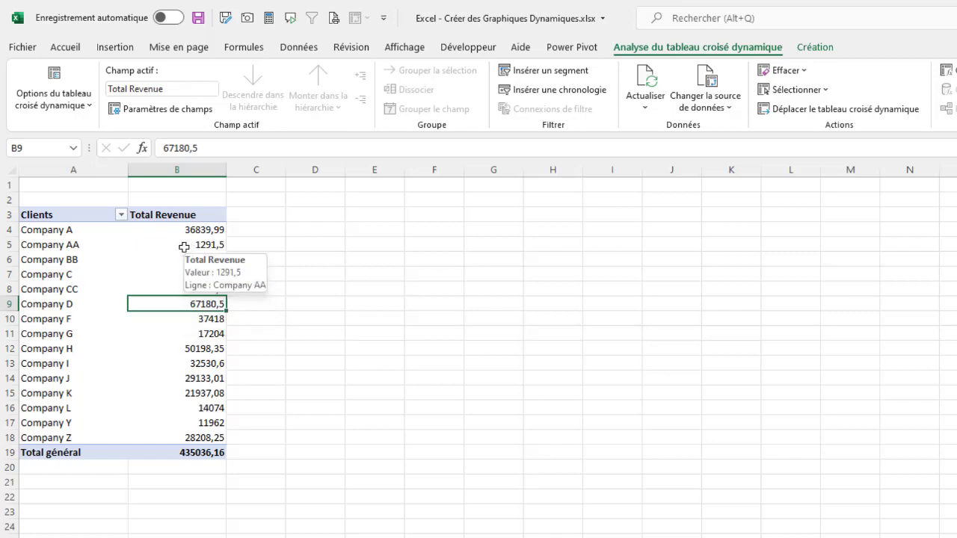
{"action": "right_click", "coordinate": [191, 248]}
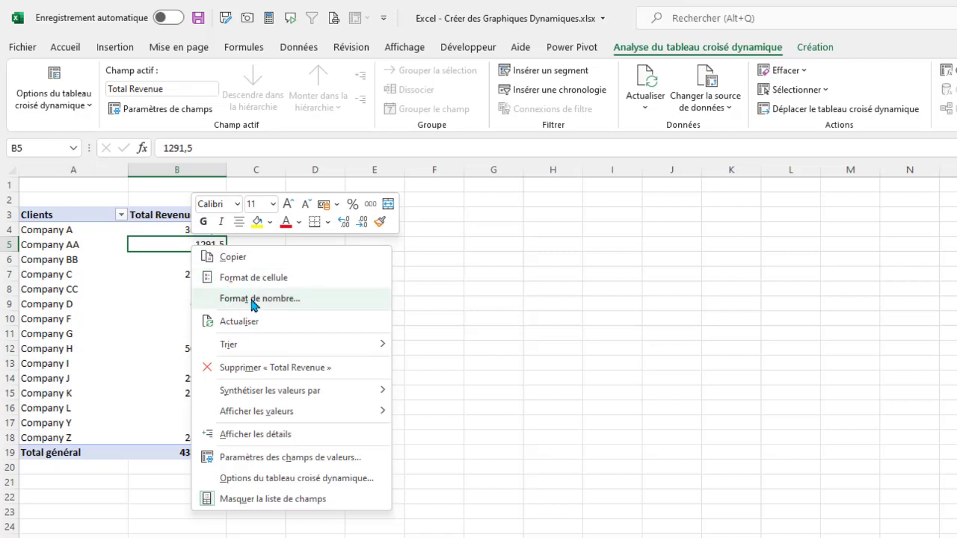
{"action": "left_click", "coordinate": [253, 302]}
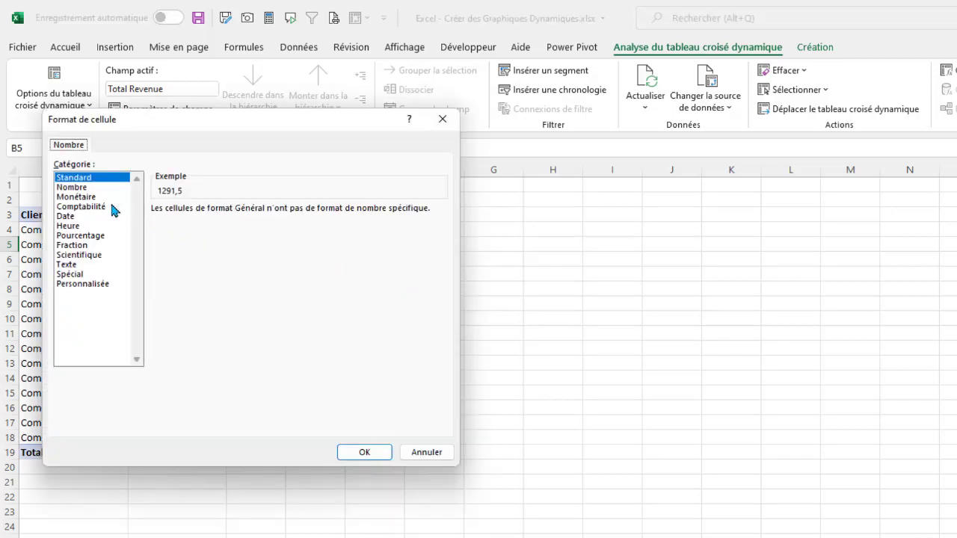
{"action": "left_click", "coordinate": [78, 197]}
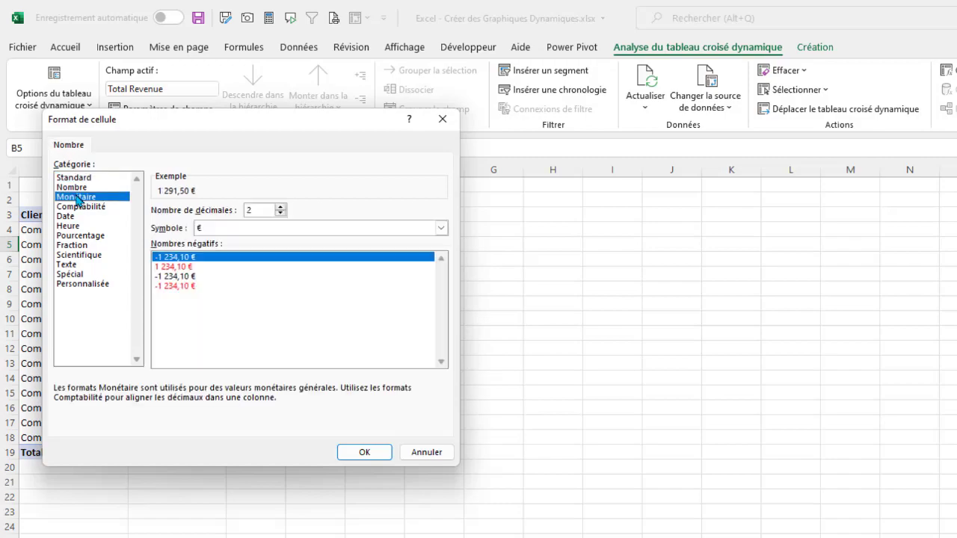
{"action": "left_click", "coordinate": [281, 213]}
{"action": "left_click", "coordinate": [281, 213]}
{"action": "left_click", "coordinate": [352, 453]}
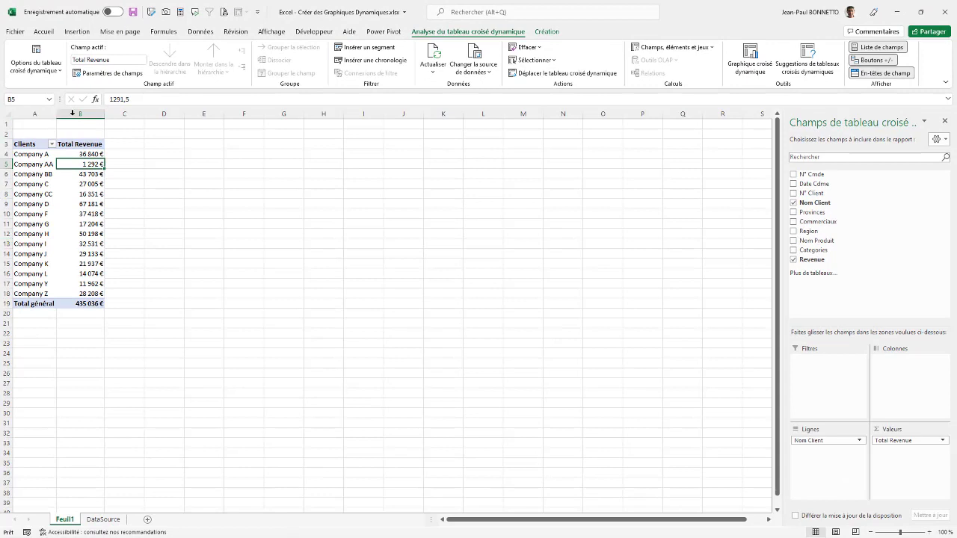
- Open and cancel the pivot chart dialog, then hide the PivotTable field list
{"action": "mouse_move", "coordinate": [91, 198]}
{"action": "left_click", "coordinate": [751, 73]}
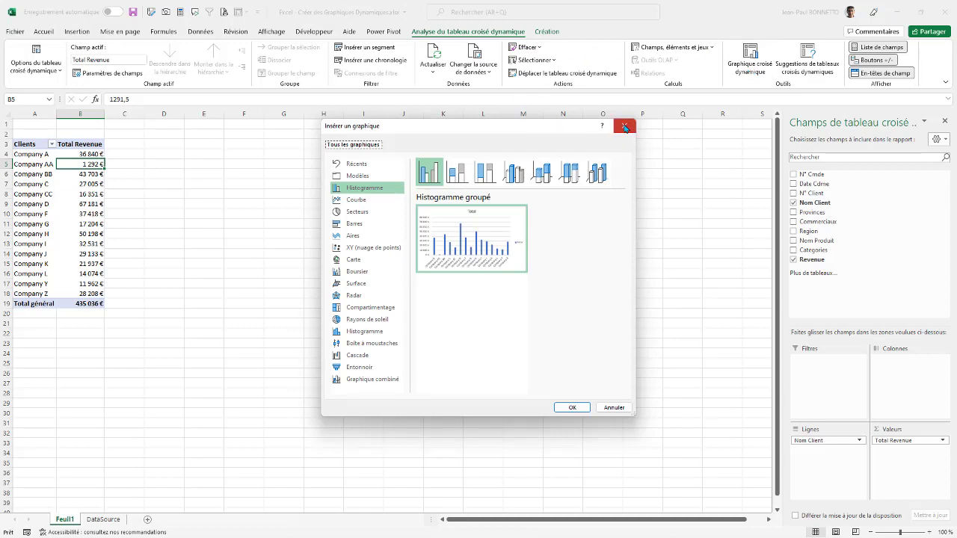
{"action": "left_click", "coordinate": [625, 127]}
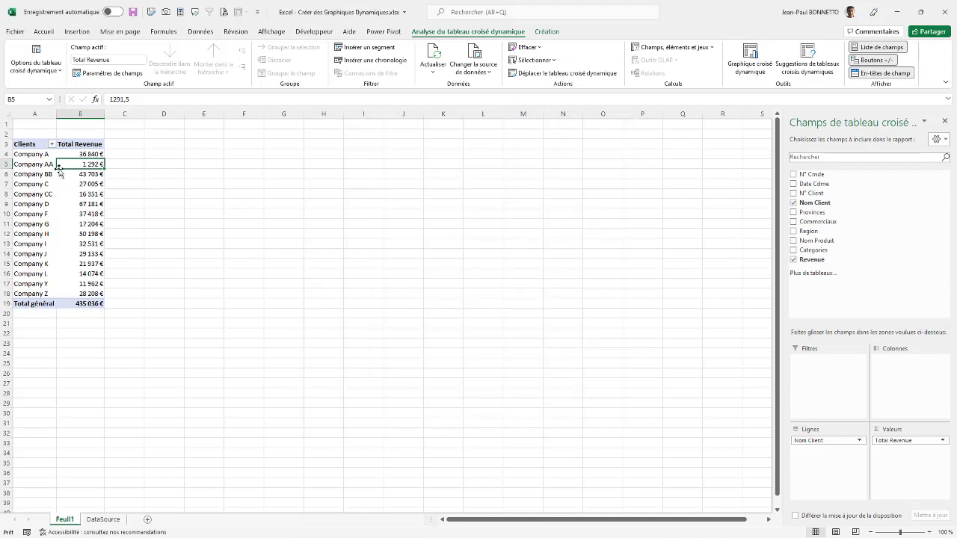
{"action": "left_click", "coordinate": [944, 121]}
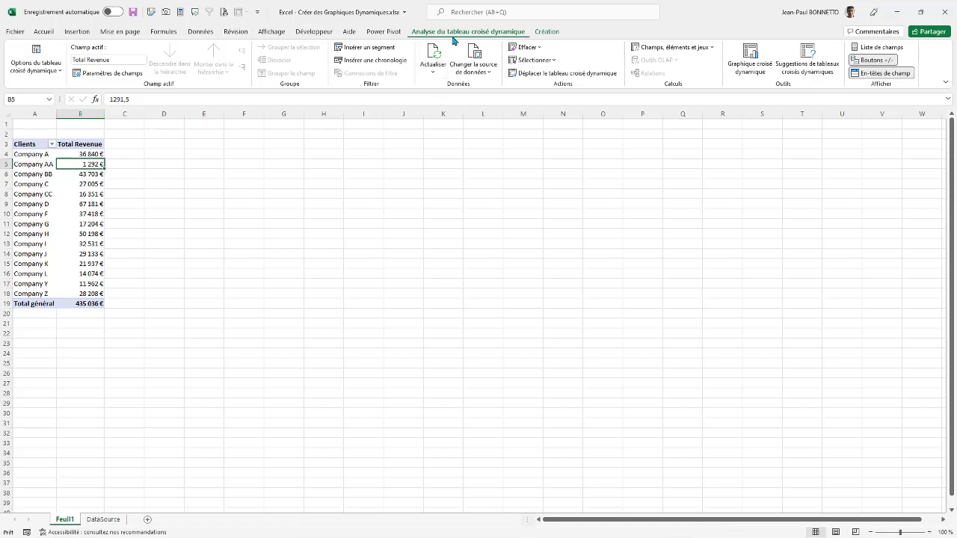
- Select and copy the entire pivot table, then bring up the Windows Start menu
{"action": "left_click", "coordinate": [554, 61]}
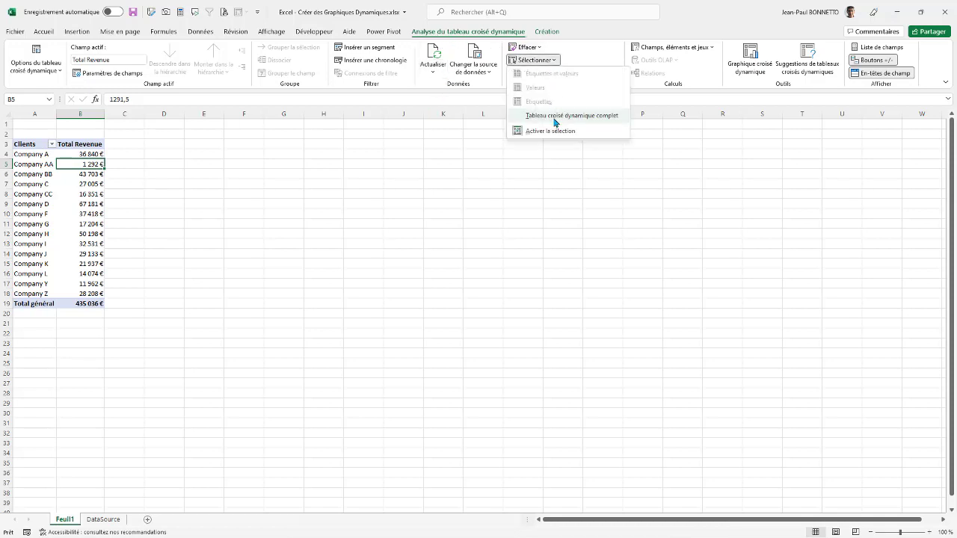
{"action": "left_click", "coordinate": [554, 117]}
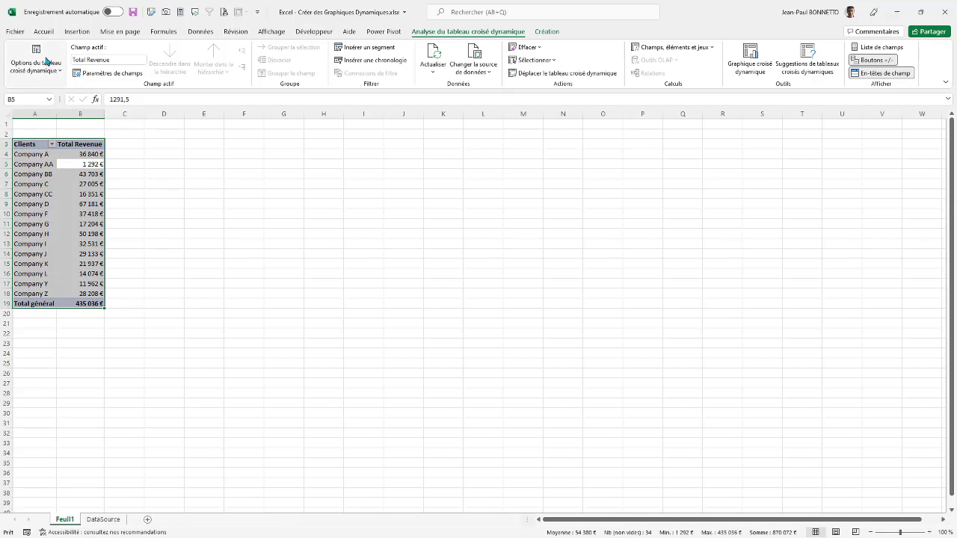
{"action": "left_click", "coordinate": [48, 32]}
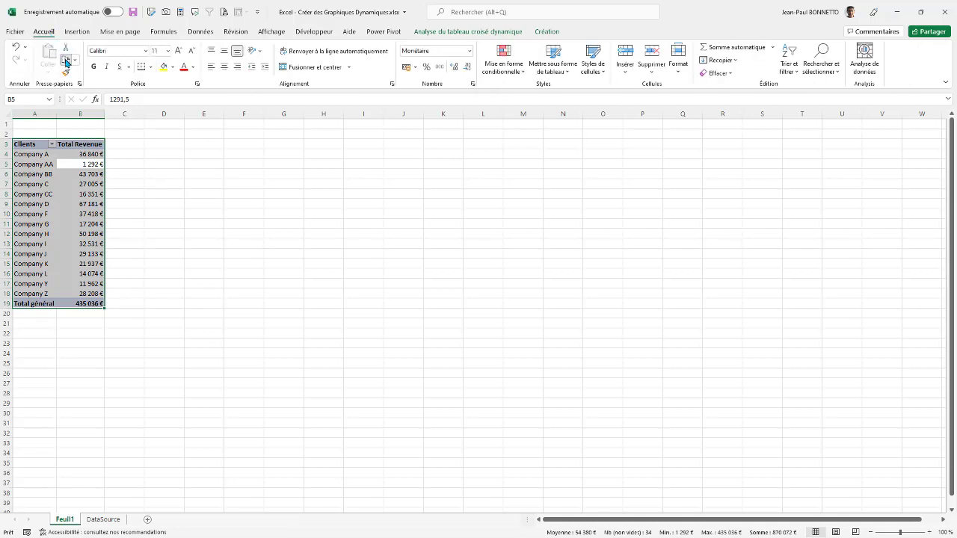
{"action": "left_click", "coordinate": [65, 60]}
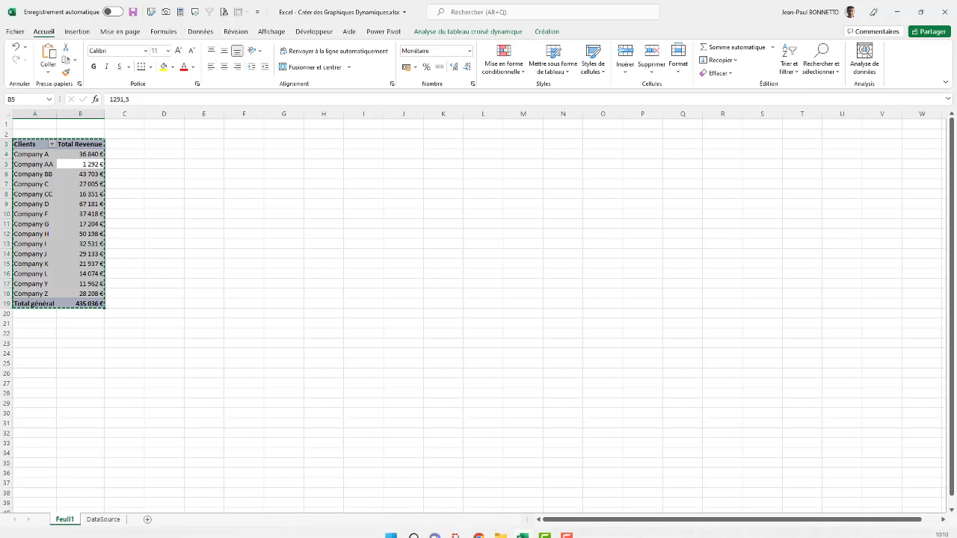
{"action": "mouse_move", "coordinate": [528, 535]}
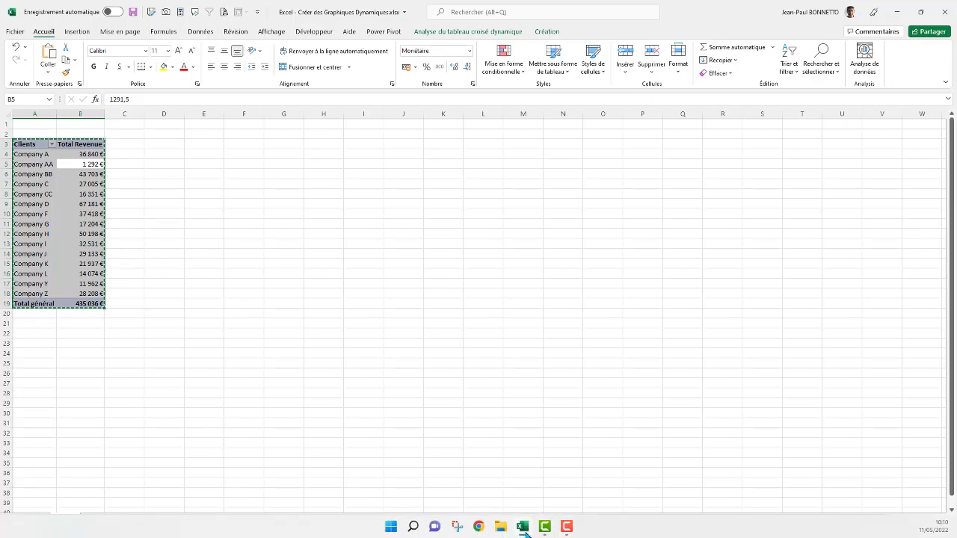
{"action": "left_click", "coordinate": [390, 527]}
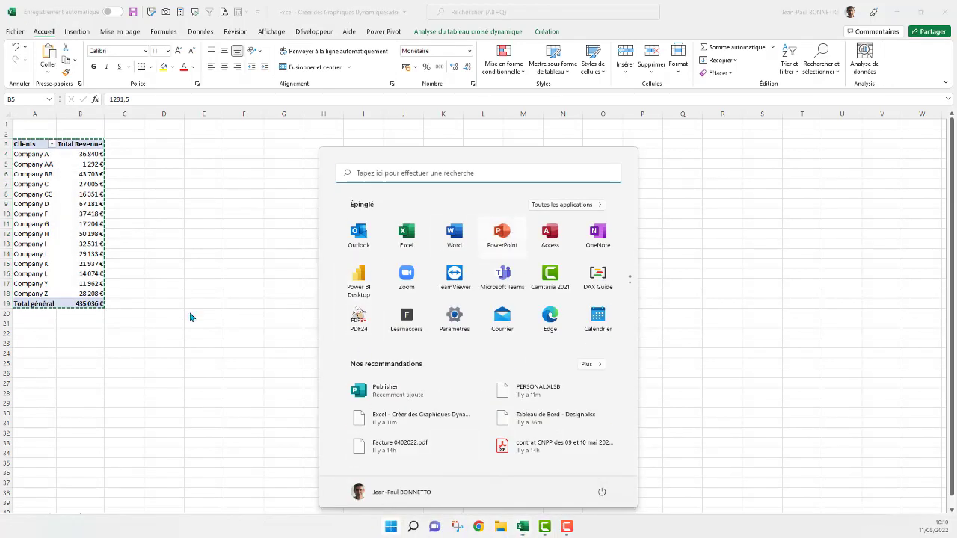
- Launch PowerPoint and create the blank presentation Présentation1
{"action": "left_click", "coordinate": [90, 338]}
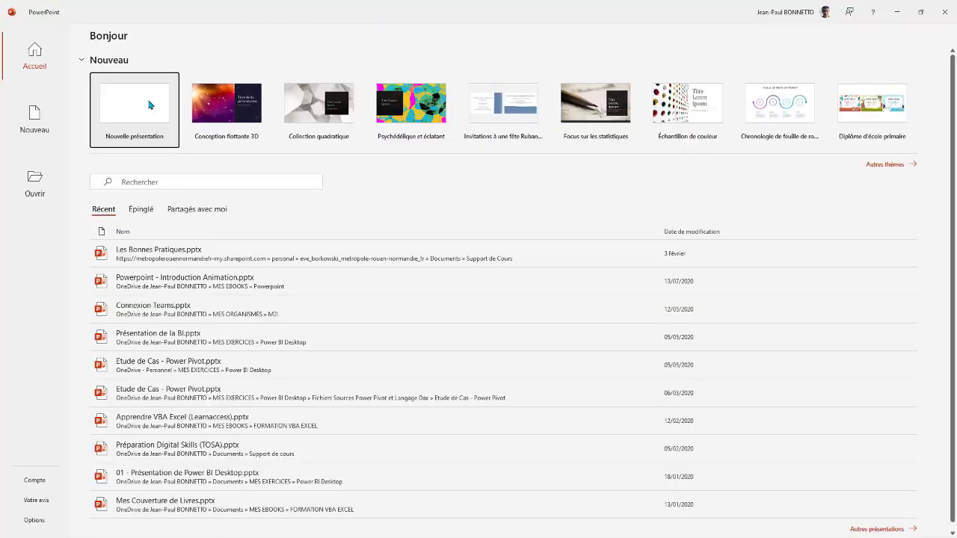
{"action": "left_click", "coordinate": [149, 105]}
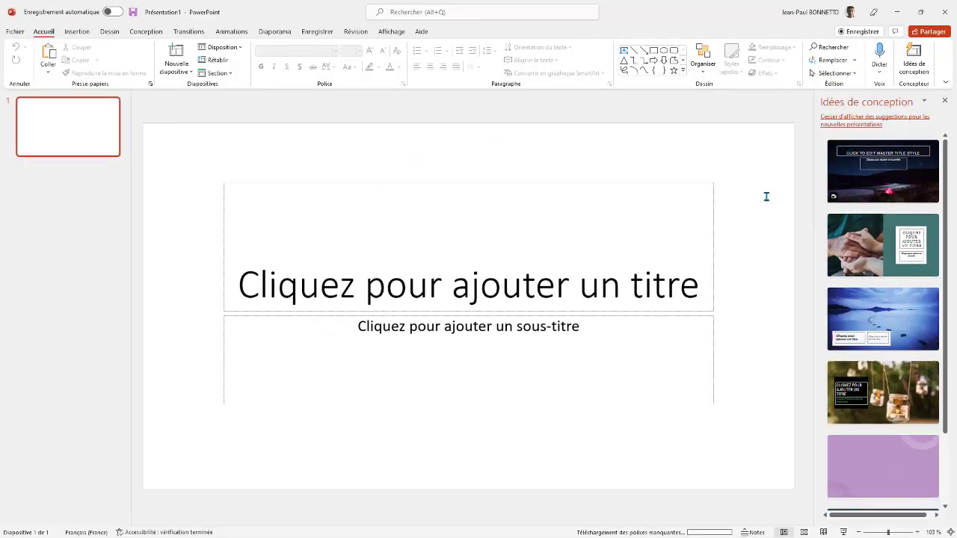
- Dismiss the design suggestions and delete the empty title and subtitle placeholders
{"action": "left_click", "coordinate": [946, 105]}
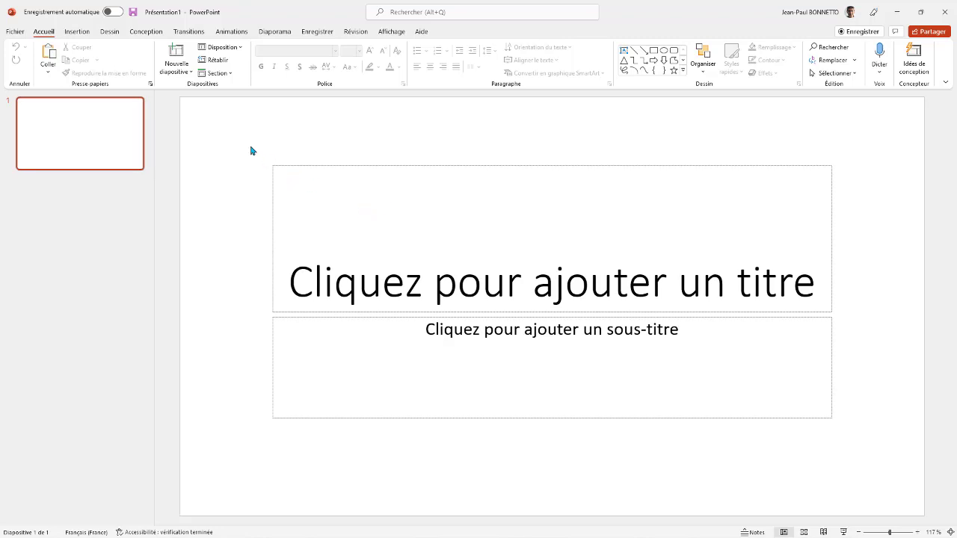
{"action": "left_click_drag", "start_coordinate": [258, 148], "coordinate": [861, 456]}
{"action": "key", "text": "Delete"}
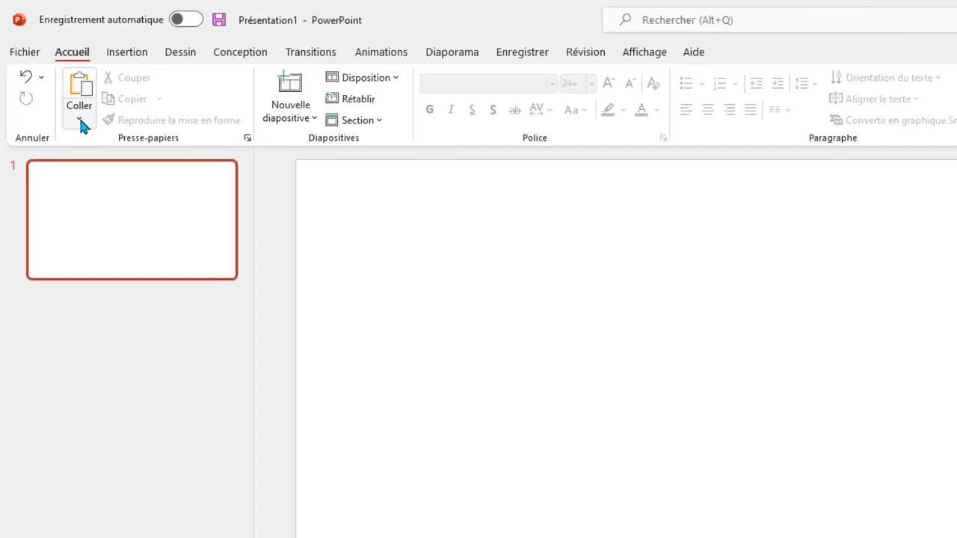
- Paste the pivot table as an embedded workbook object and move it to the slide's left side
{"action": "left_click", "coordinate": [81, 122]}
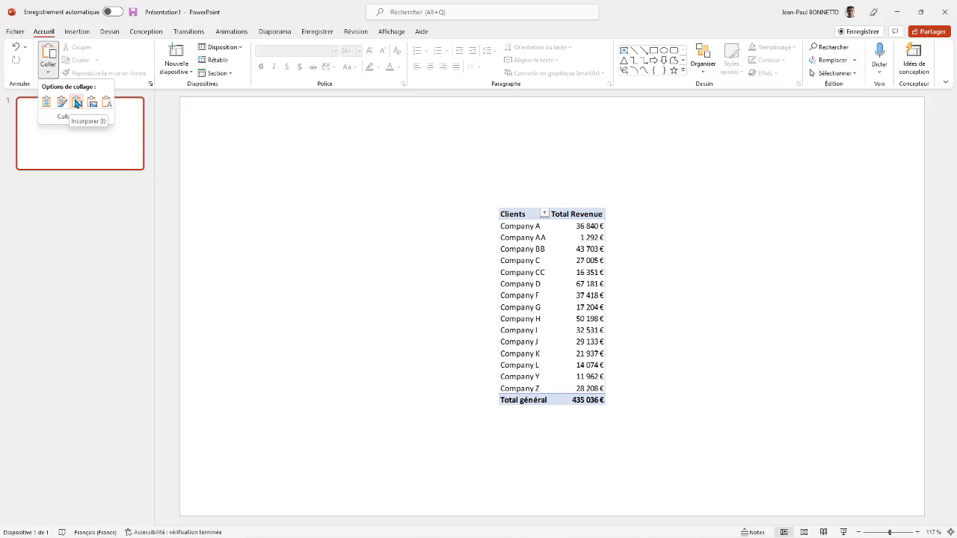
{"action": "left_click", "coordinate": [77, 103]}
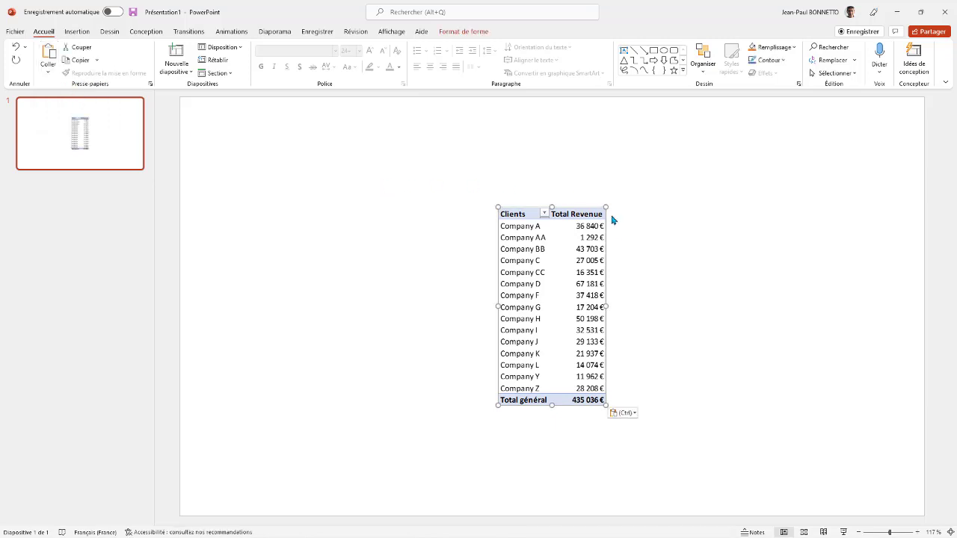
{"action": "left_click_drag", "start_coordinate": [574, 210], "coordinate": [323, 208]}
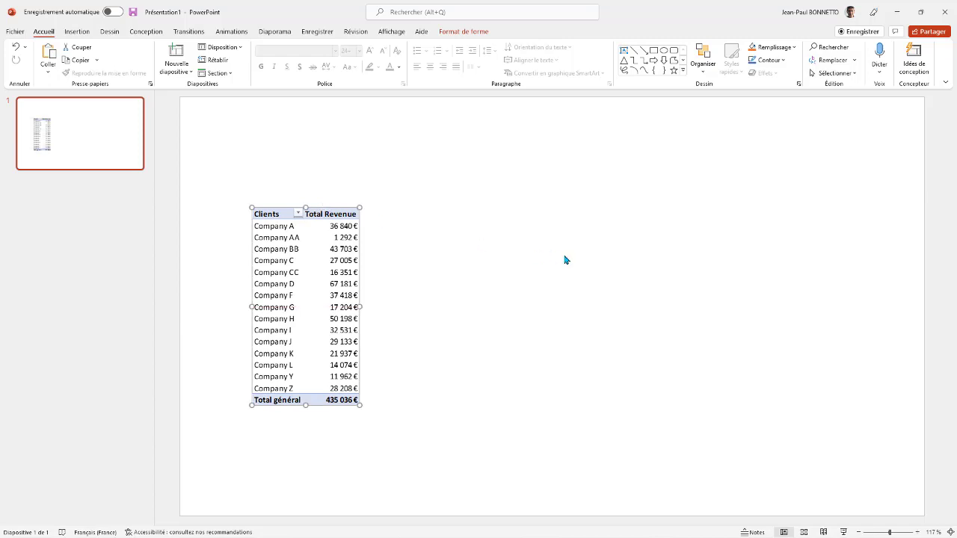
{"action": "left_click", "coordinate": [553, 262]}
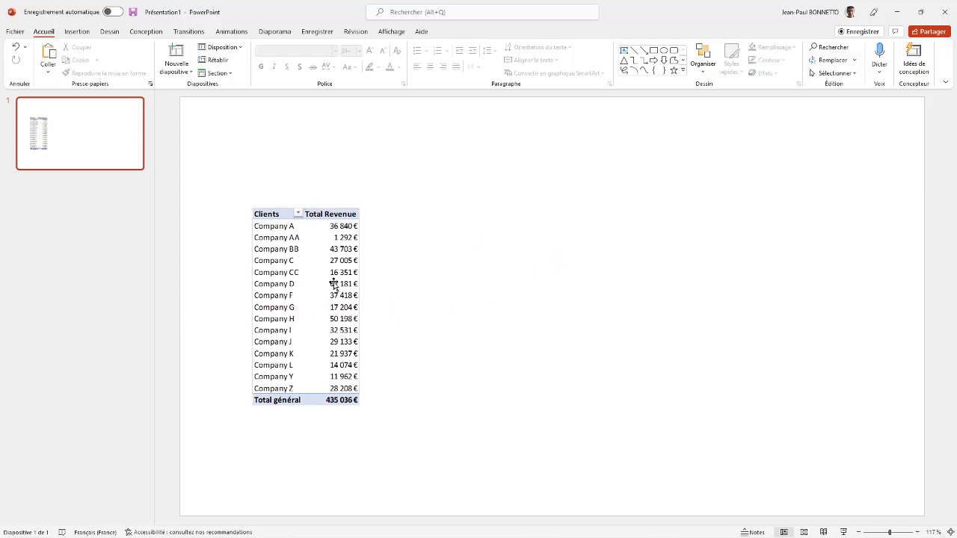
{"action": "left_click", "coordinate": [311, 238]}
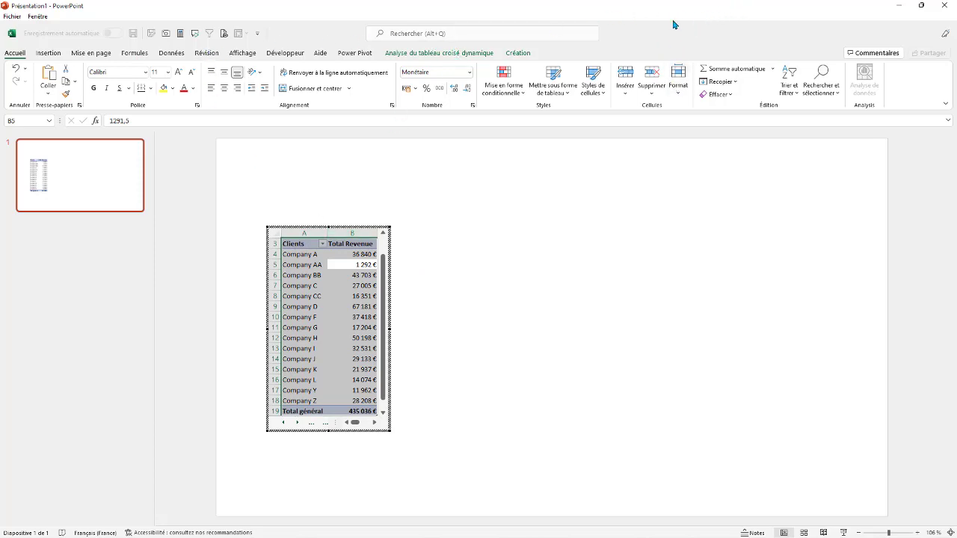
- Restore and move the PowerPoint window aside, then close Excel without saving
{"action": "double_click", "coordinate": [674, 20]}
{"action": "left_click_drag", "start_coordinate": [590, 122], "coordinate": [575, 202]}
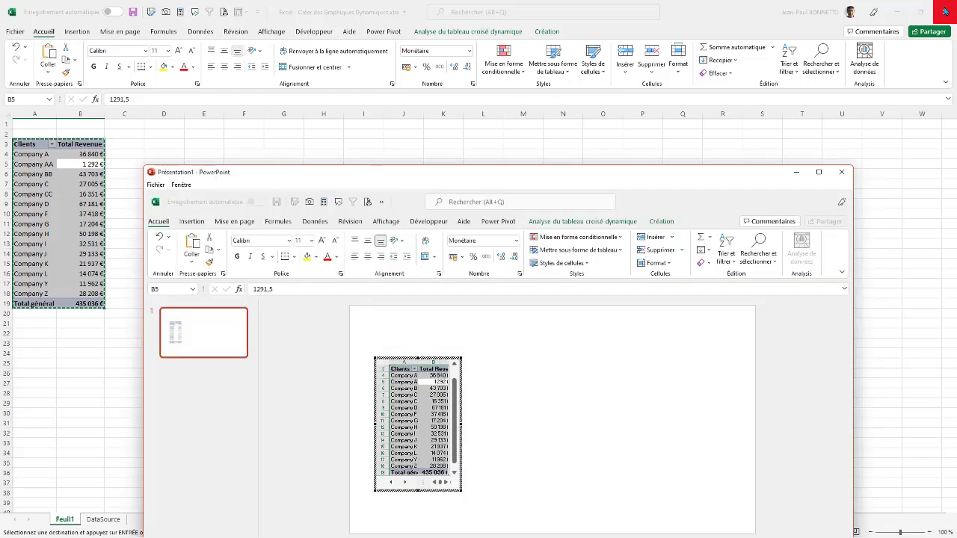
{"action": "left_click", "coordinate": [944, 12]}
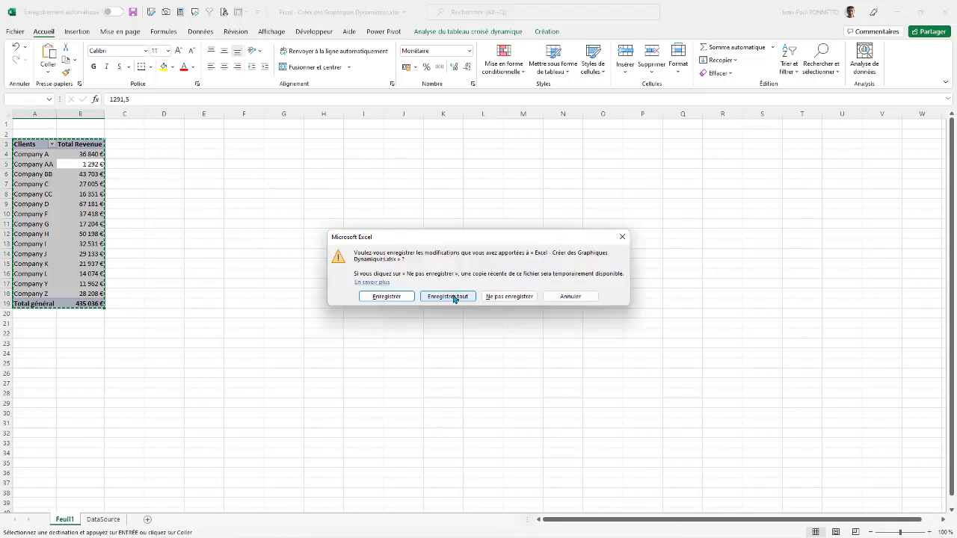
{"action": "left_click", "coordinate": [509, 297]}
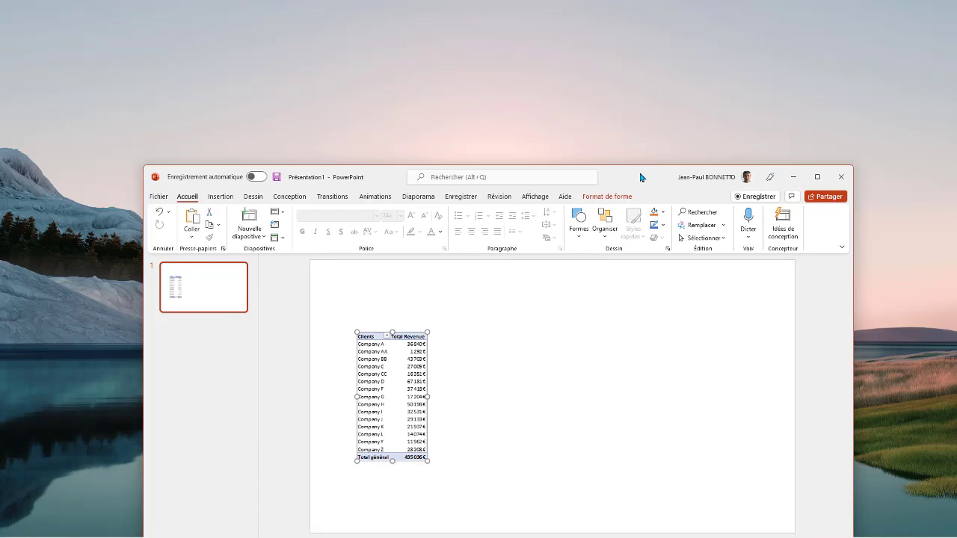
- Maximize PowerPoint and widen the embedded workbook to show columns A to M
{"action": "left_click_drag", "start_coordinate": [642, 174], "coordinate": [569, 1]}
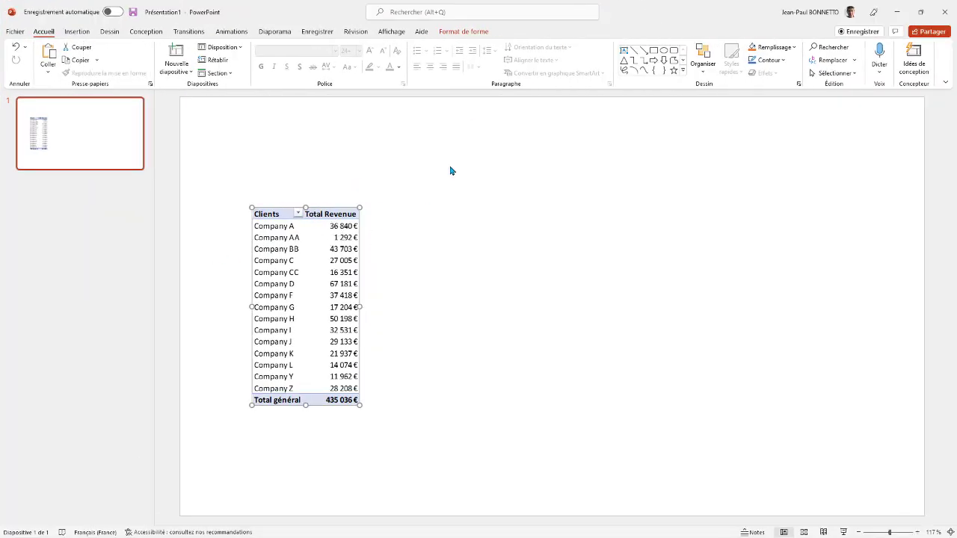
{"action": "left_click", "coordinate": [284, 249]}
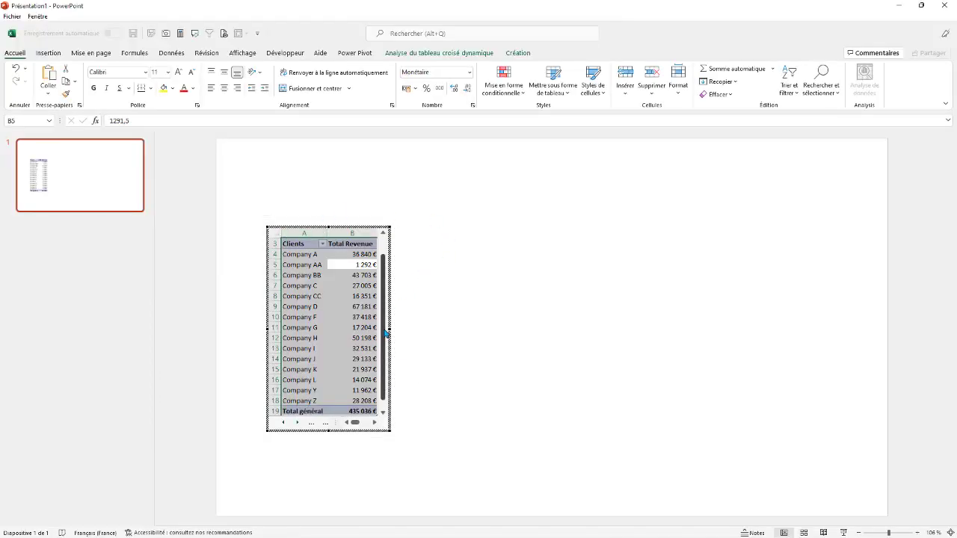
{"action": "left_click_drag", "start_coordinate": [390, 328], "coordinate": [850, 339]}
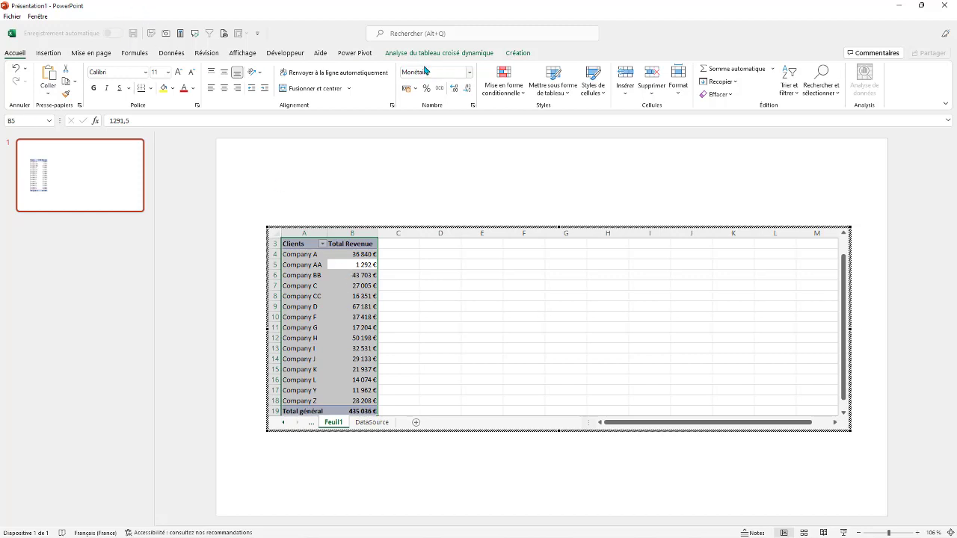
- From the Company BB cell, insert a clustered column pivot chart of revenue per client
{"action": "left_click", "coordinate": [46, 55]}
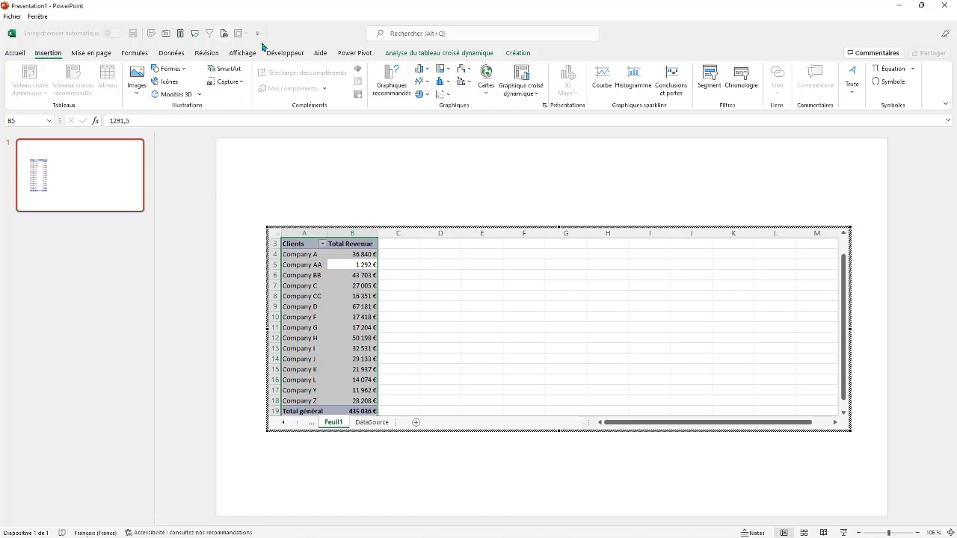
{"action": "left_click", "coordinate": [304, 279]}
{"action": "left_click", "coordinate": [307, 276]}
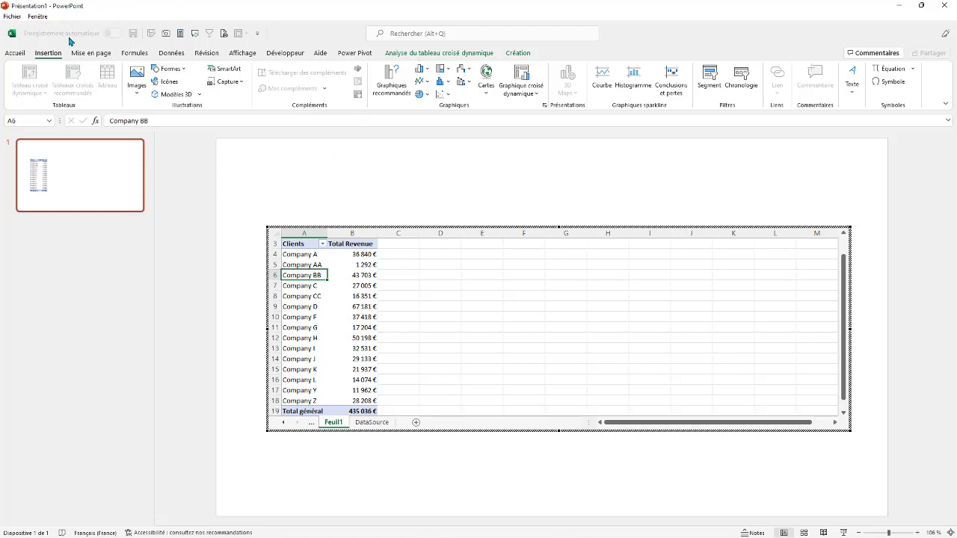
{"action": "left_click", "coordinate": [409, 54]}
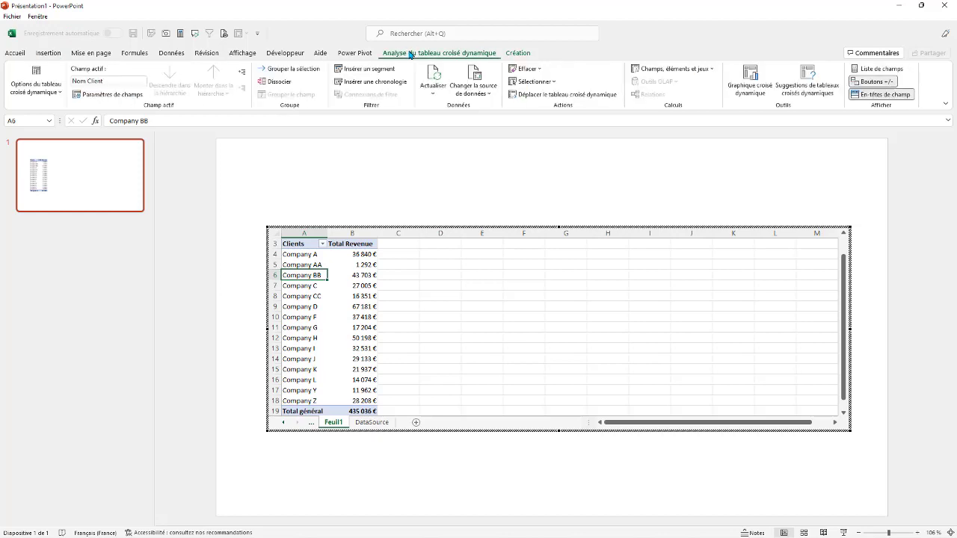
{"action": "left_click", "coordinate": [749, 82]}
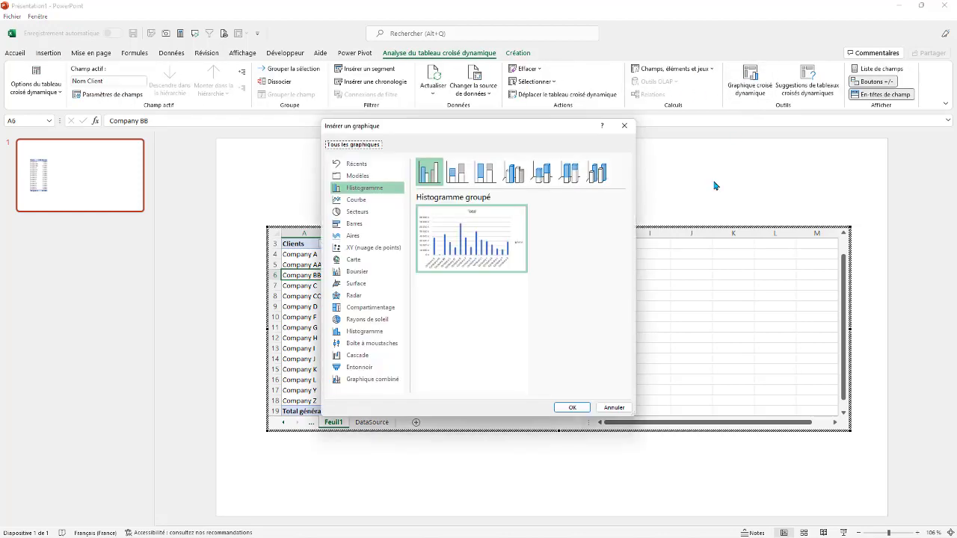
{"action": "left_click", "coordinate": [570, 409]}
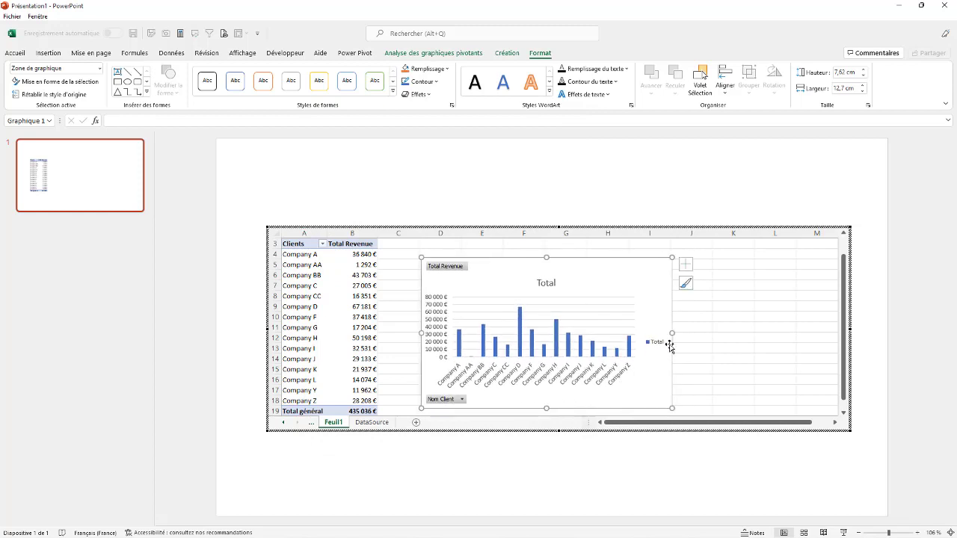
- Resize the pivot chart to about 19,88 cm wide and hide its field buttons
{"action": "left_click_drag", "start_coordinate": [673, 334], "coordinate": [813, 335]}
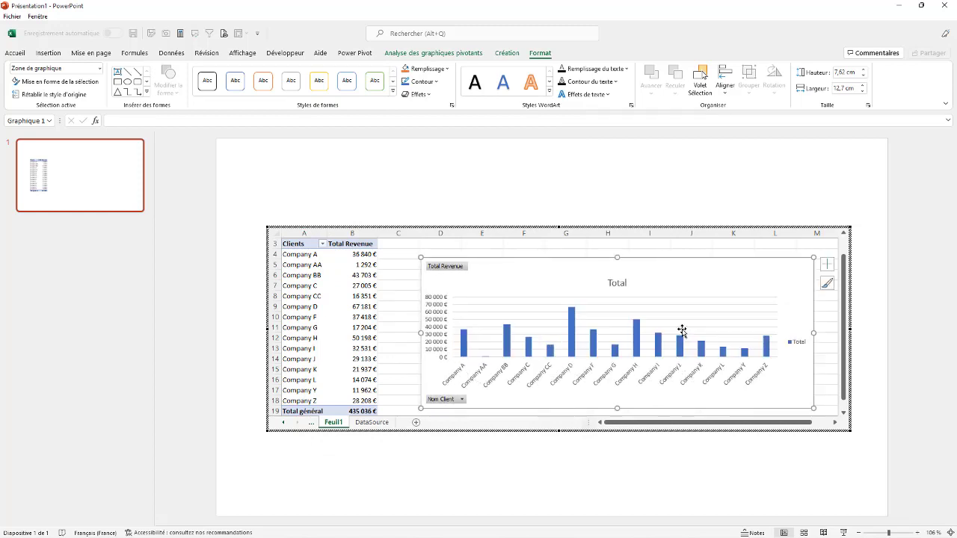
{"action": "left_click_drag", "start_coordinate": [617, 257], "coordinate": [617, 270]}
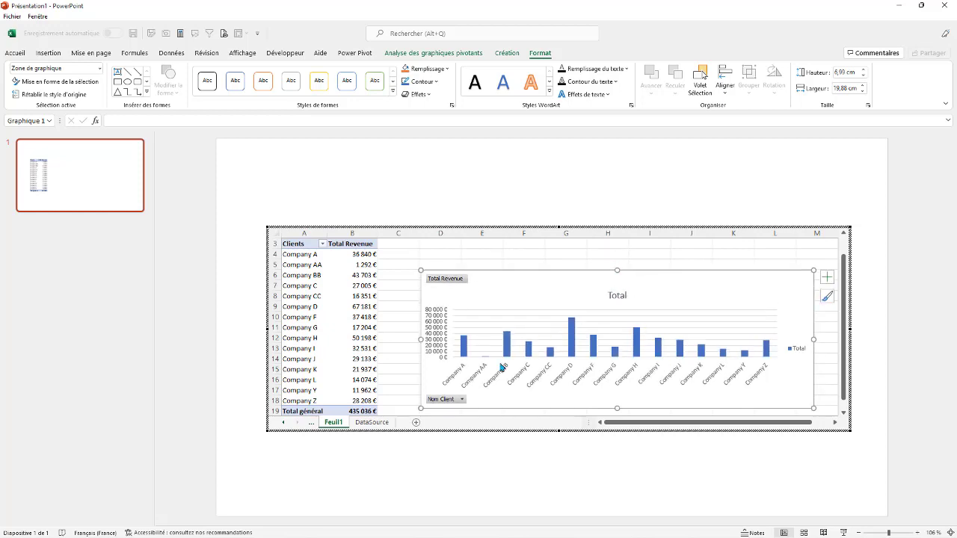
{"action": "left_click", "coordinate": [450, 400]}
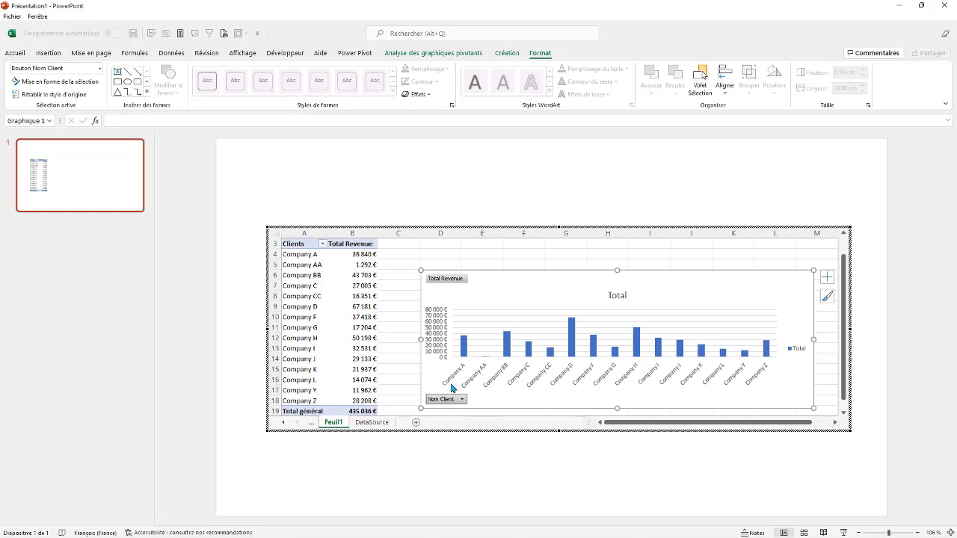
{"action": "left_click", "coordinate": [480, 274]}
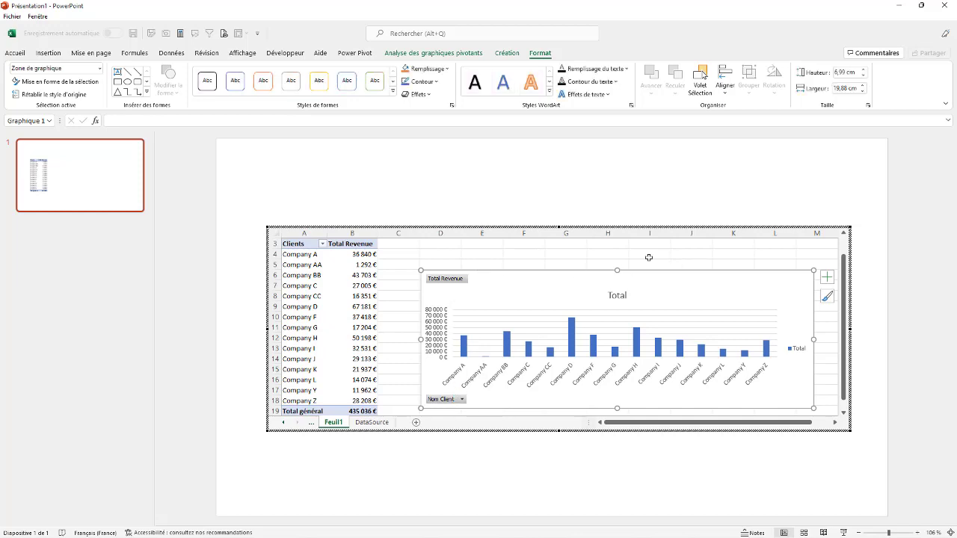
{"action": "left_click", "coordinate": [608, 254]}
{"action": "left_click", "coordinate": [452, 401]}
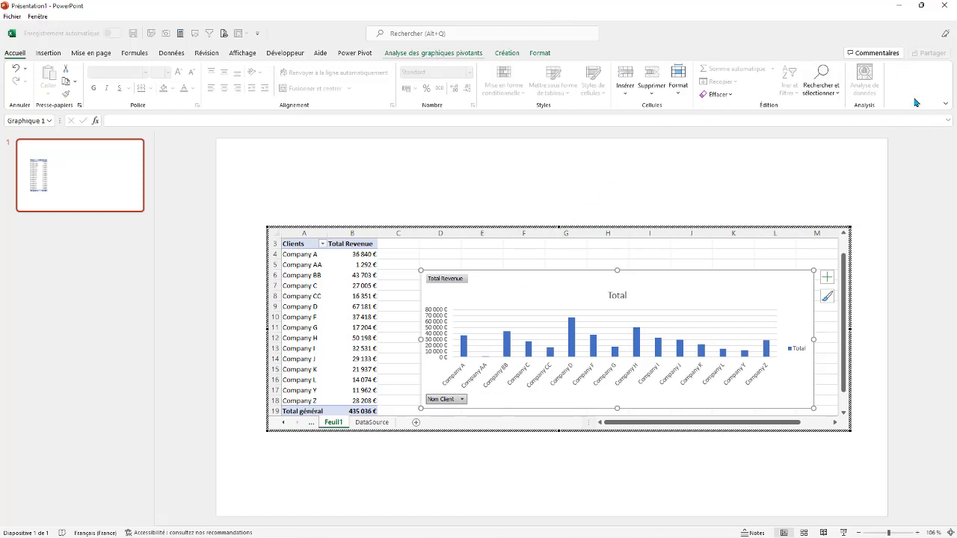
{"action": "left_click", "coordinate": [436, 58]}
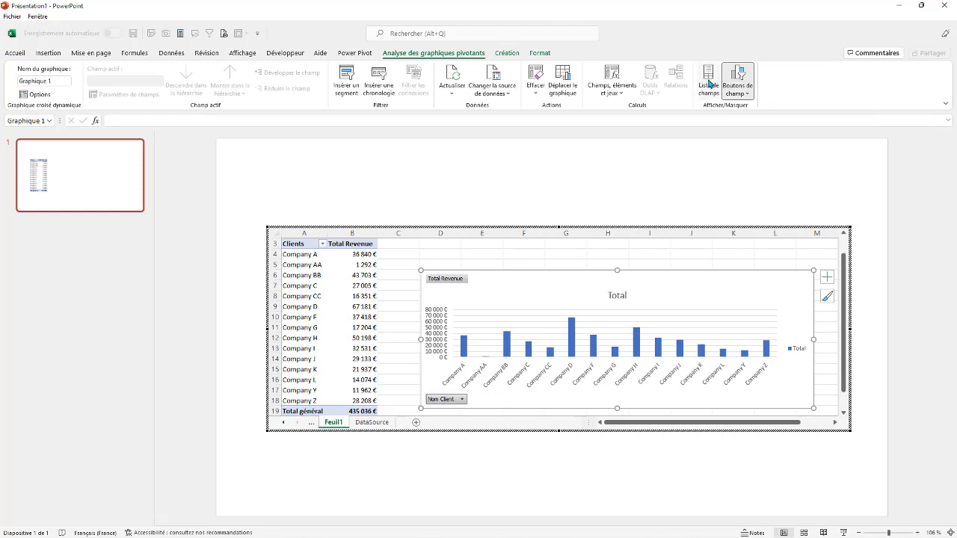
{"action": "left_click", "coordinate": [740, 79]}
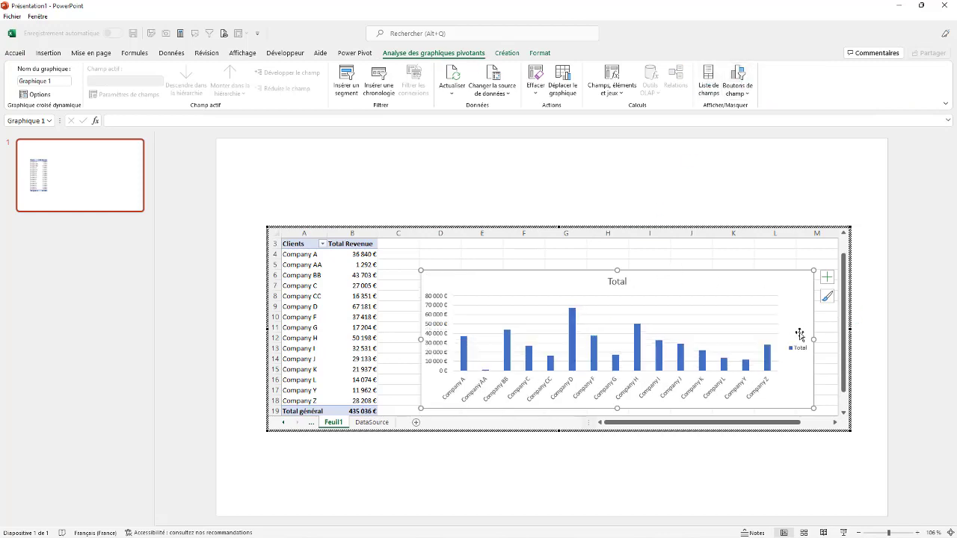
- Remove the legend and vertical axis, add data labels, and select the Total chart title
{"action": "left_click", "coordinate": [827, 278]}
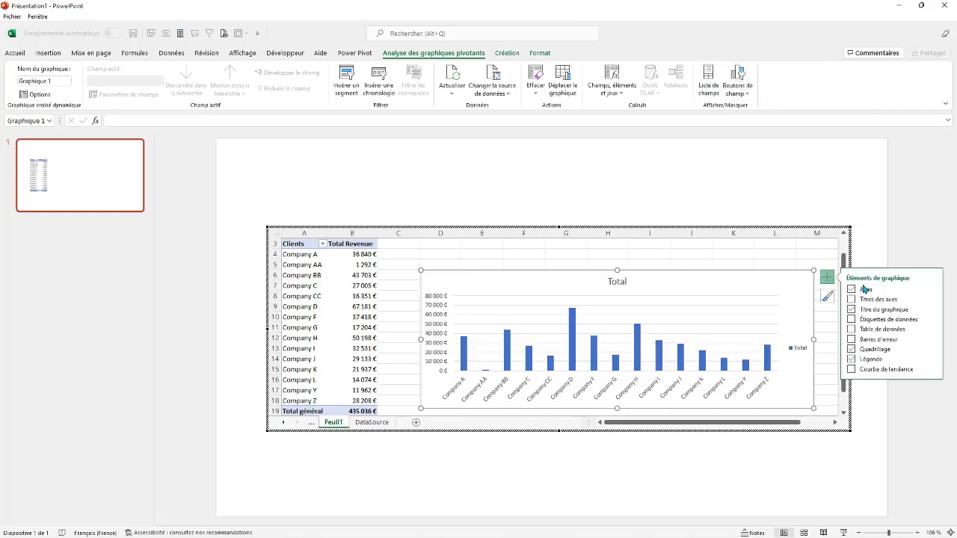
{"action": "left_click", "coordinate": [853, 359]}
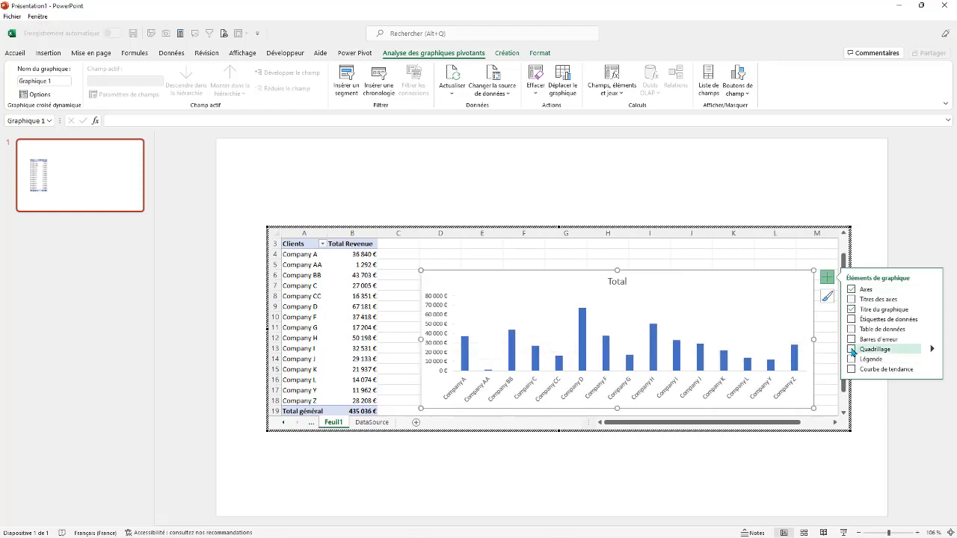
{"action": "left_click", "coordinate": [851, 319]}
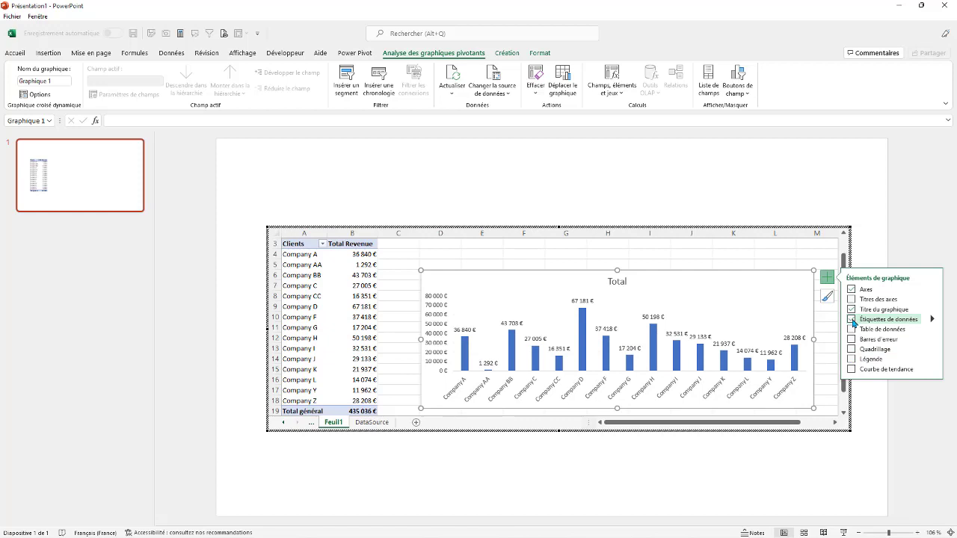
{"action": "left_click", "coordinate": [935, 291]}
{"action": "left_click", "coordinate": [774, 301]}
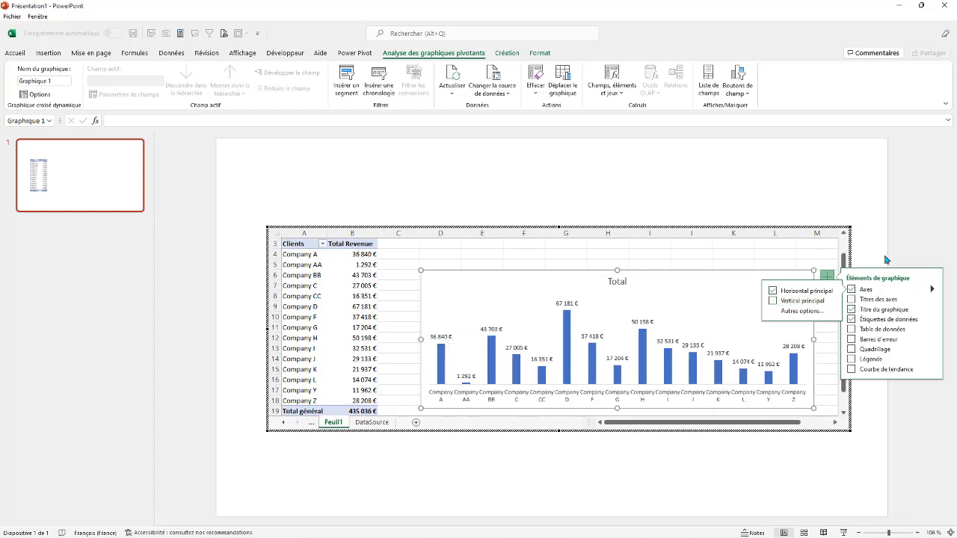
{"action": "left_click", "coordinate": [614, 282]}
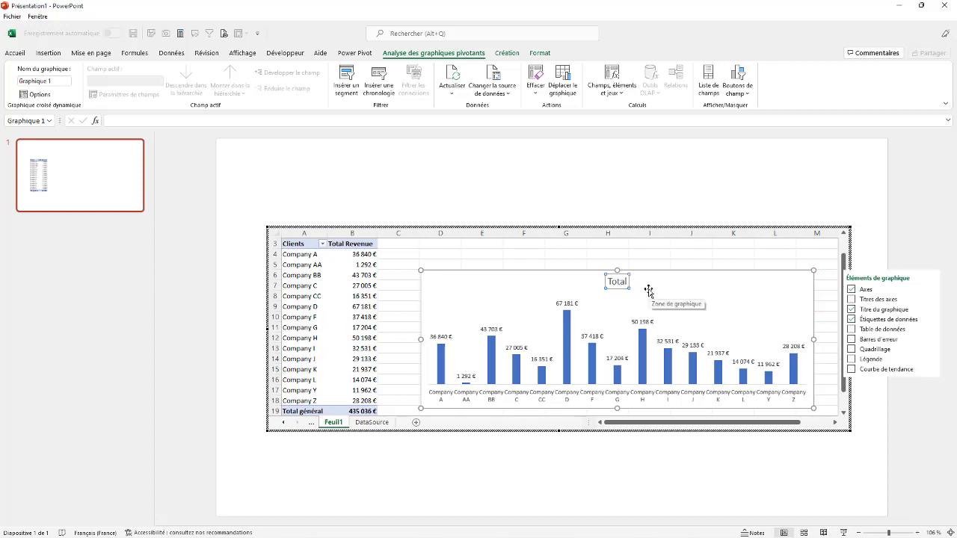
- Type 'Total Revenue par Client' as the chart title and return to the slide
{"action": "type", "text": "Total Revenue par Client"}
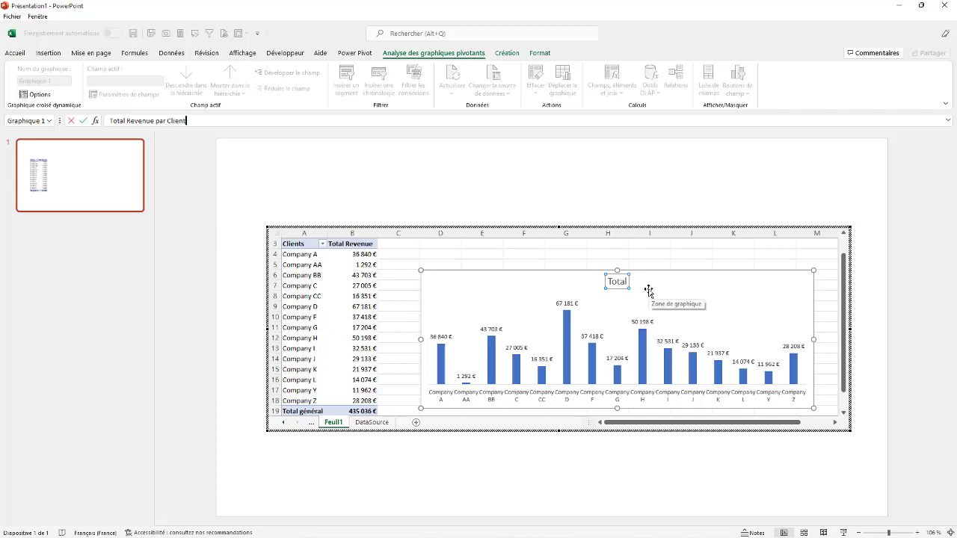
{"action": "left_click", "coordinate": [581, 210]}
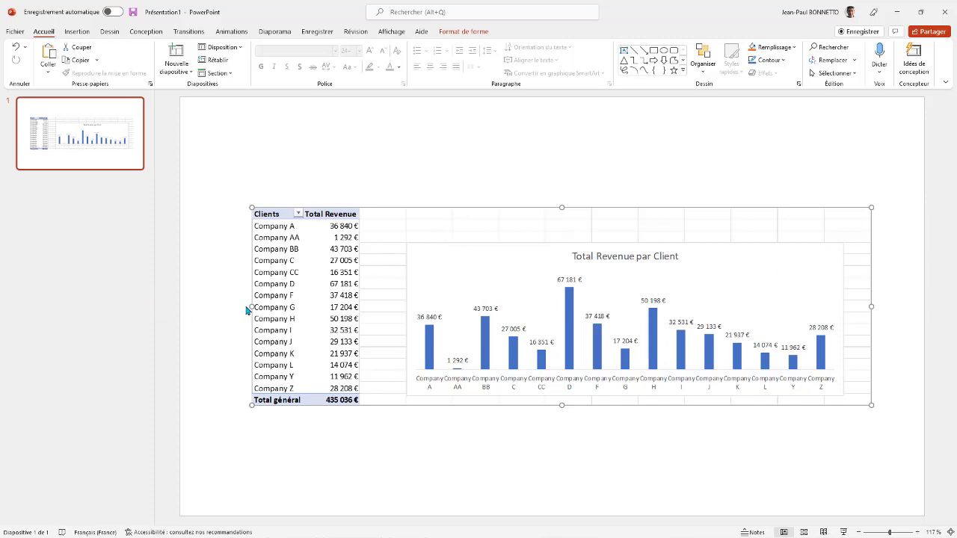
- Stretch the embedded object outward on both sides, then reopen it for editing in Excel
{"action": "left_click_drag", "start_coordinate": [252, 307], "coordinate": [211, 309]}
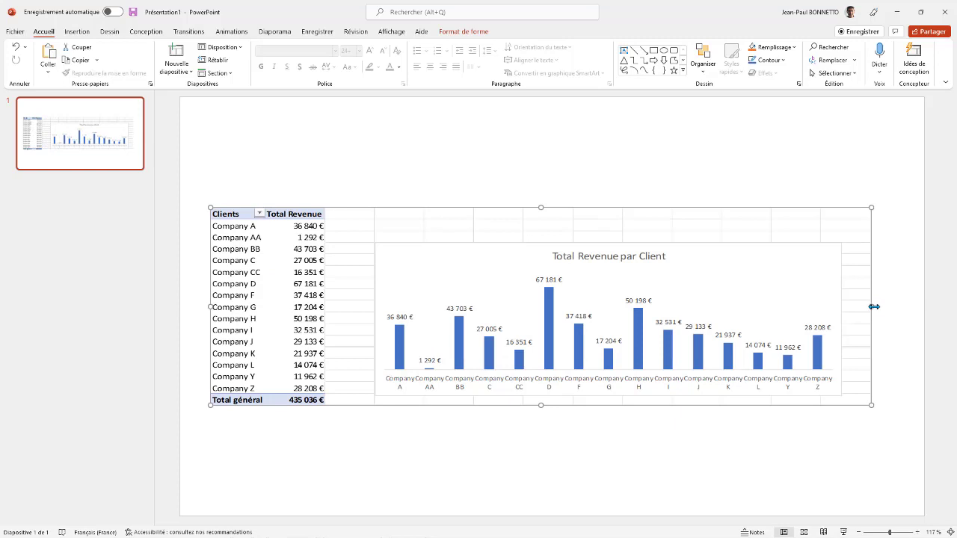
{"action": "left_click_drag", "start_coordinate": [874, 306], "coordinate": [881, 306]}
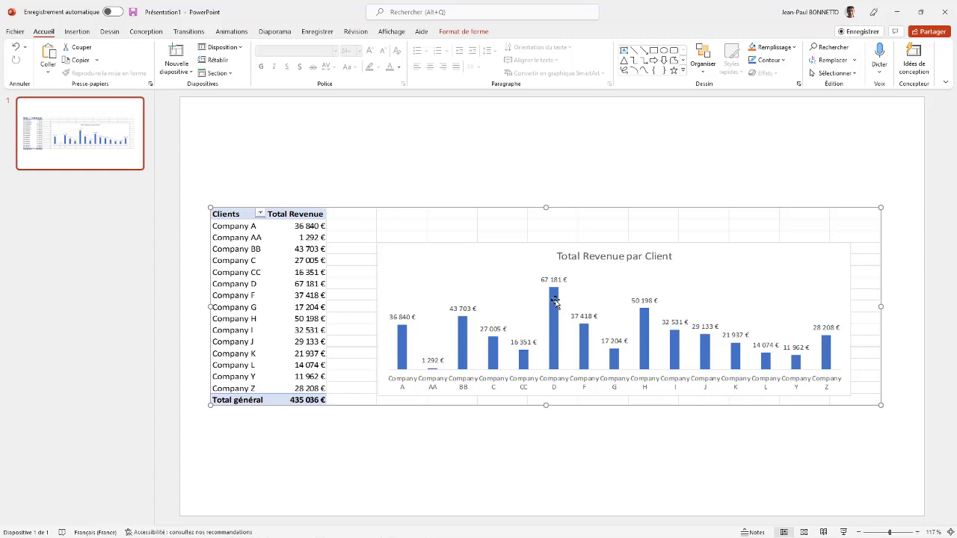
{"action": "double_click", "coordinate": [554, 300]}
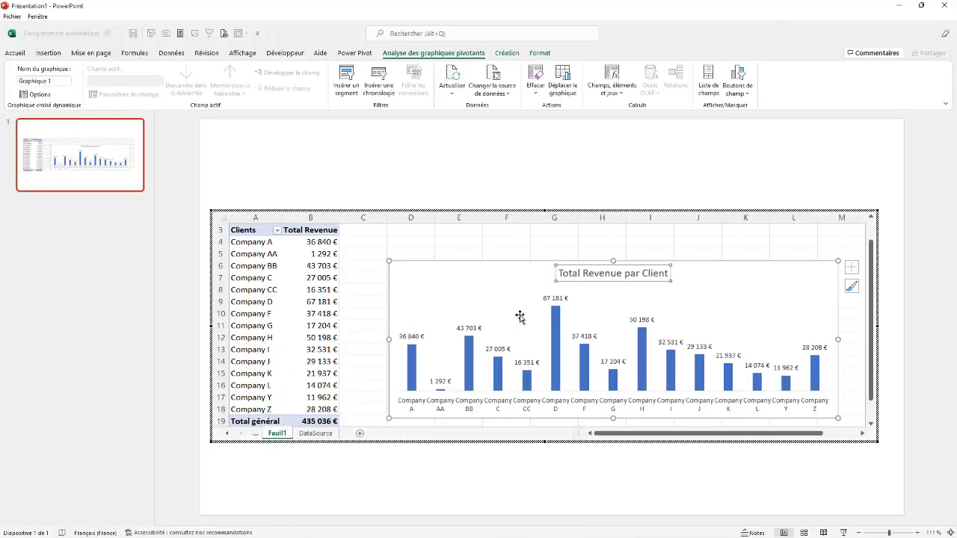
- Reduce the revenue series gap width from 219% to 66%, then reopen the series formatting options
{"action": "left_click", "coordinate": [554, 322]}
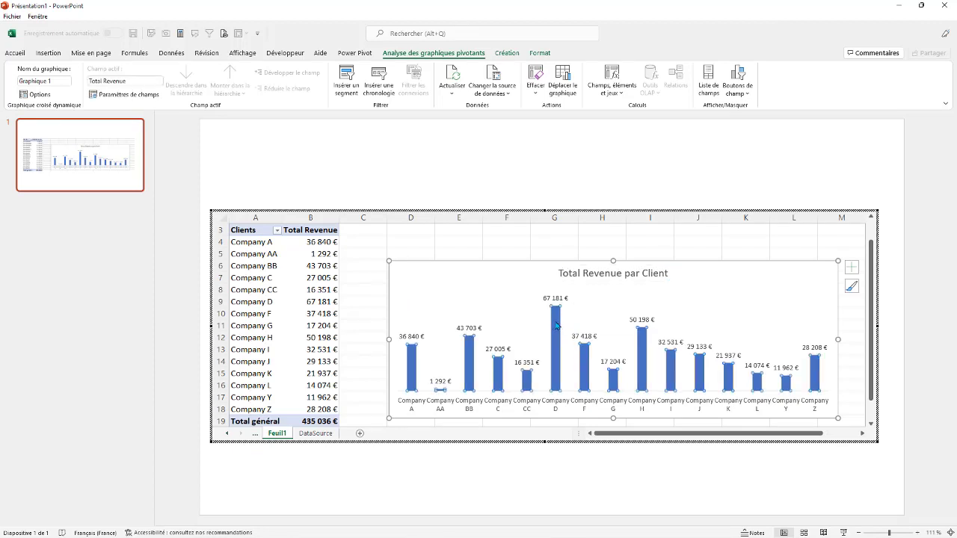
{"action": "double_click", "coordinate": [557, 333]}
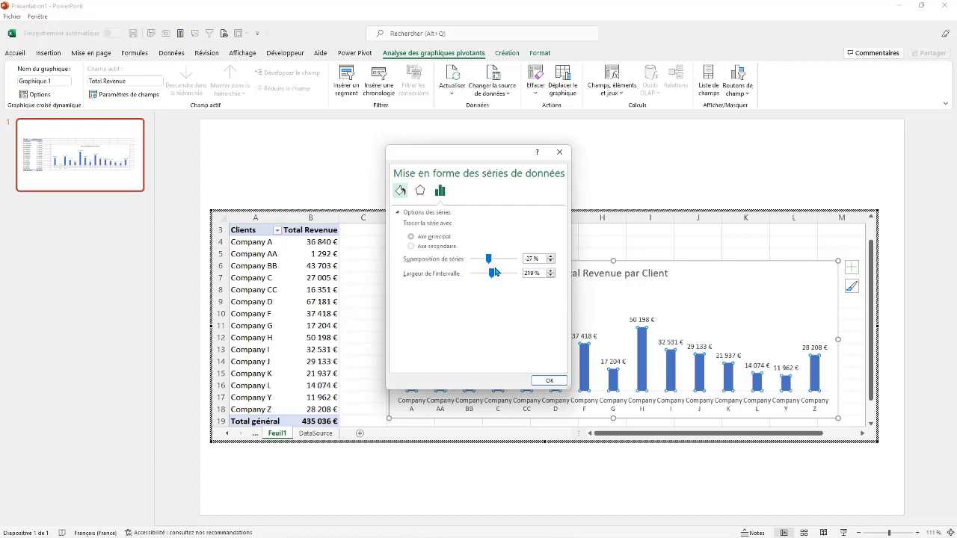
{"action": "left_click_drag", "start_coordinate": [492, 273], "coordinate": [479, 277]}
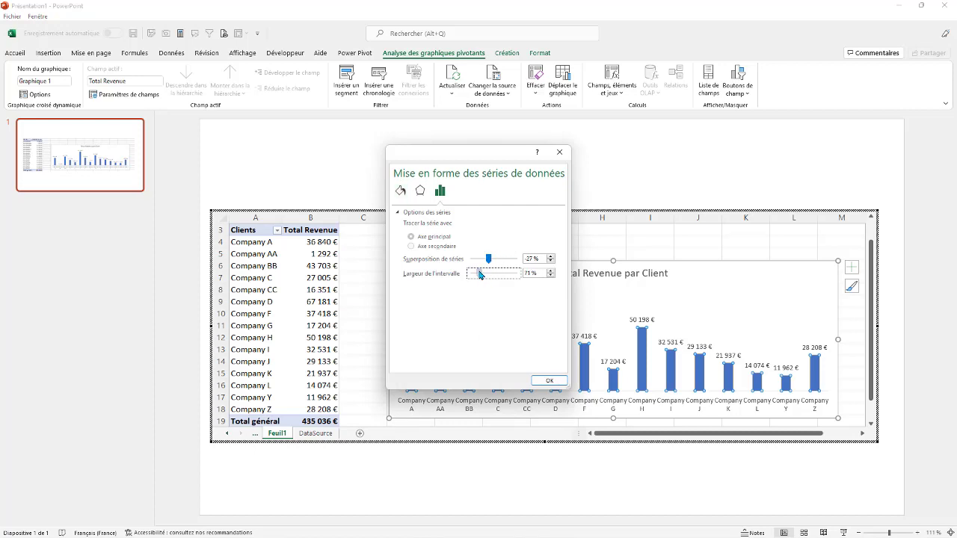
{"action": "left_click", "coordinate": [553, 383]}
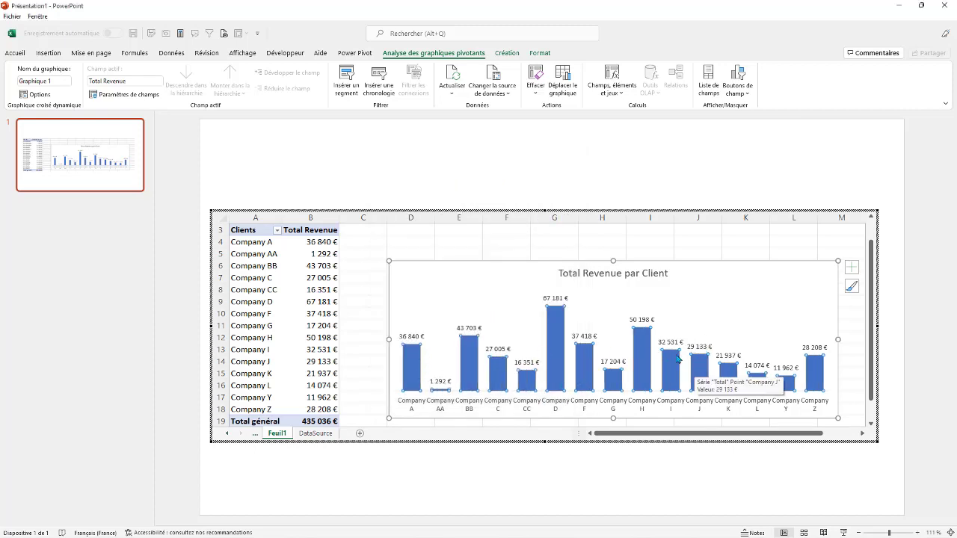
{"action": "mouse_move", "coordinate": [556, 323]}
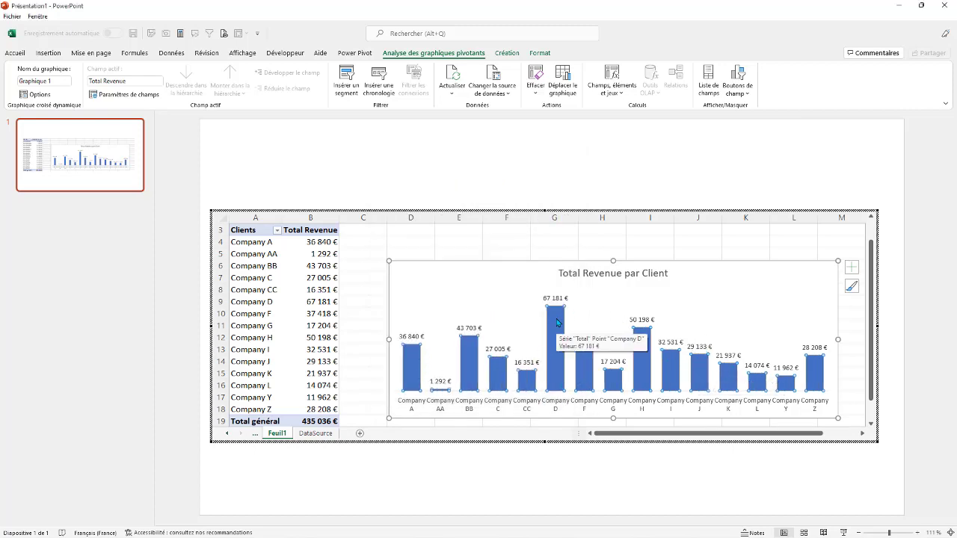
{"action": "double_click", "coordinate": [556, 323]}
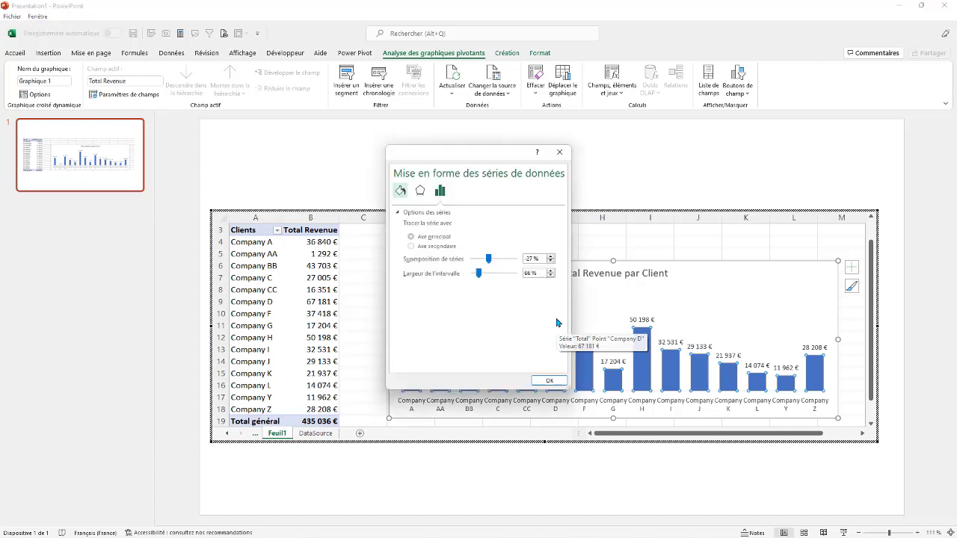
- Switch the bar fill to a gradient and delete its two middle gradient stops
{"action": "left_click", "coordinate": [402, 192]}
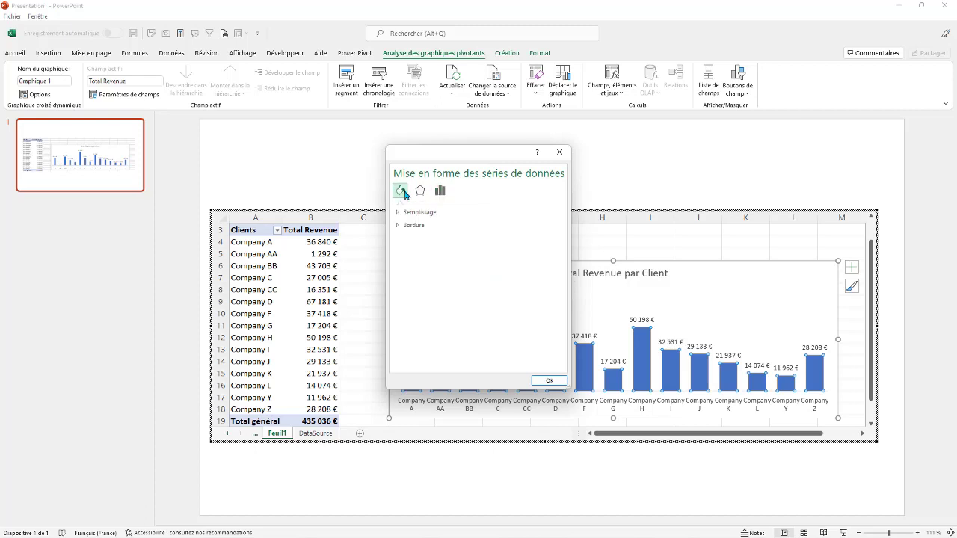
{"action": "left_click", "coordinate": [399, 213]}
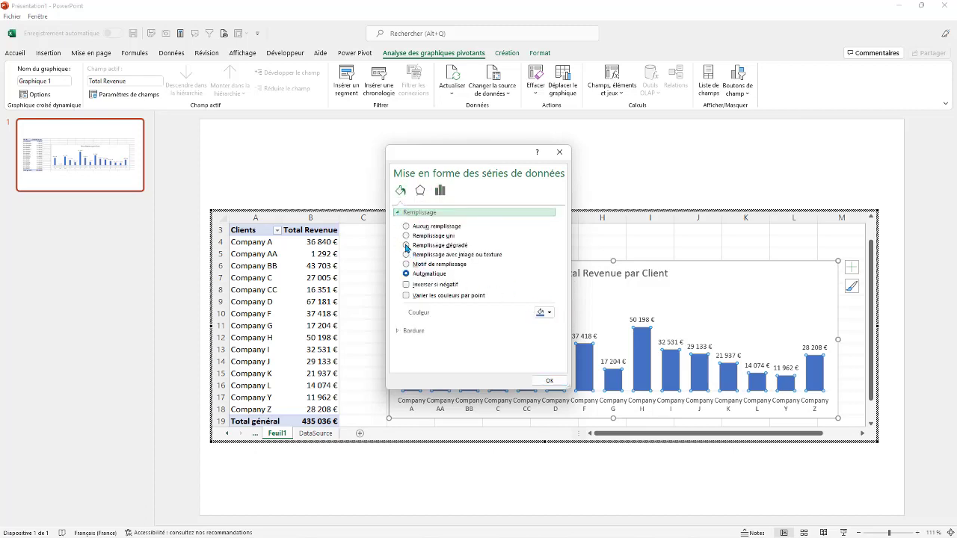
{"action": "left_click", "coordinate": [407, 246]}
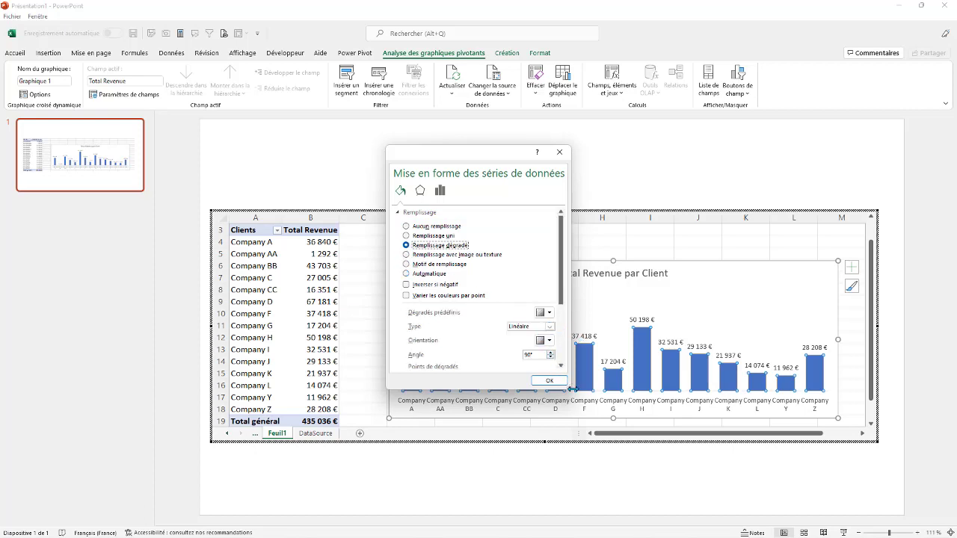
{"action": "left_click_drag", "start_coordinate": [570, 389], "coordinate": [580, 441]}
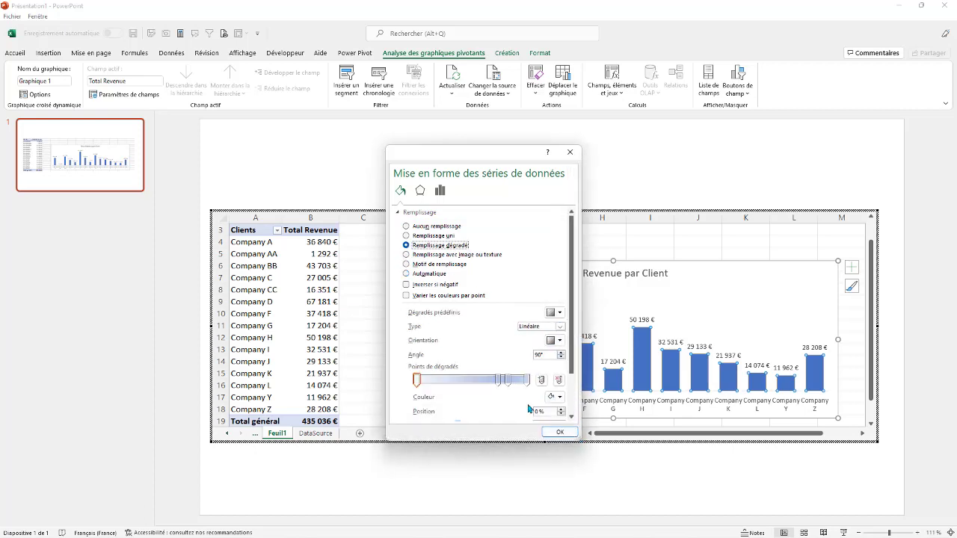
{"action": "left_click", "coordinate": [559, 380]}
{"action": "left_click", "coordinate": [559, 380]}
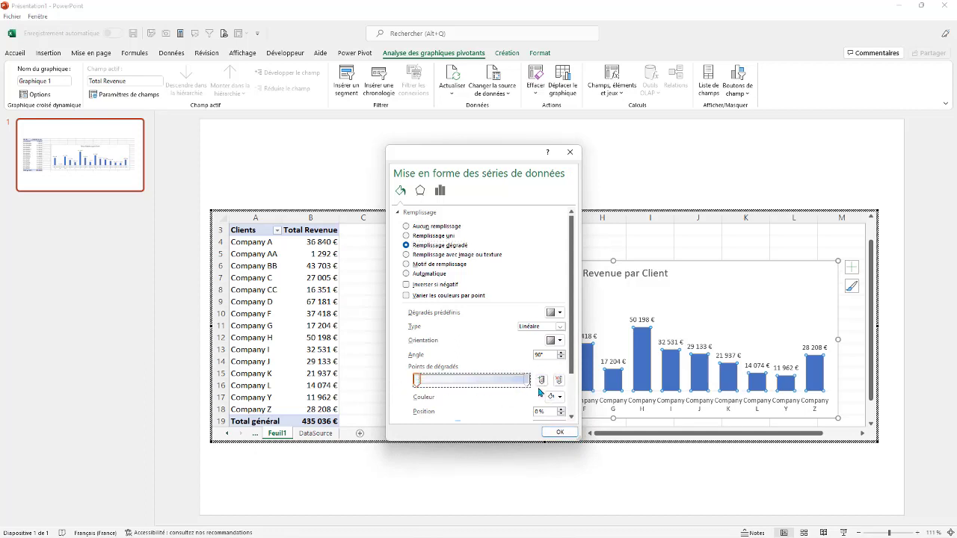
- Set the left gradient stop to lighter blue and the right stop to dark blue, then confirm
{"action": "left_click", "coordinate": [560, 397]}
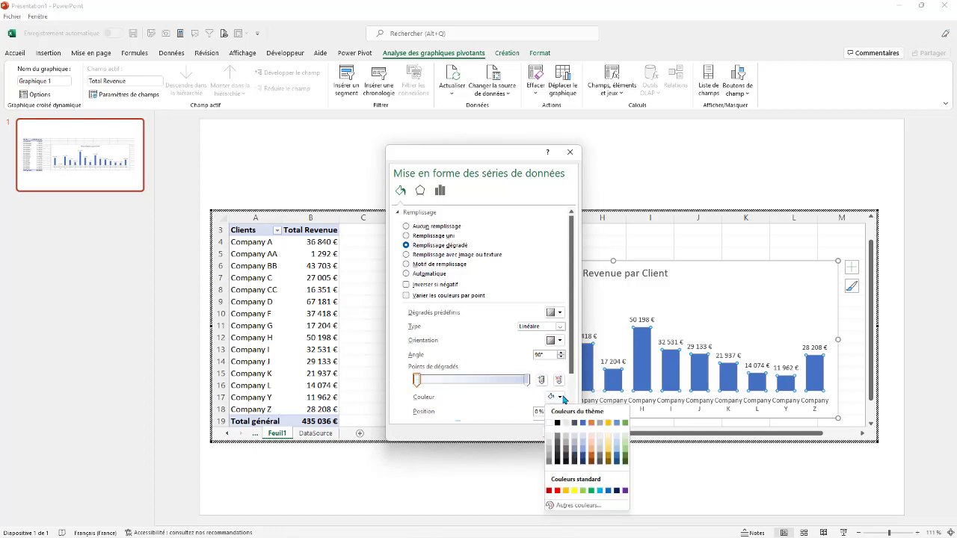
{"action": "left_click", "coordinate": [619, 423]}
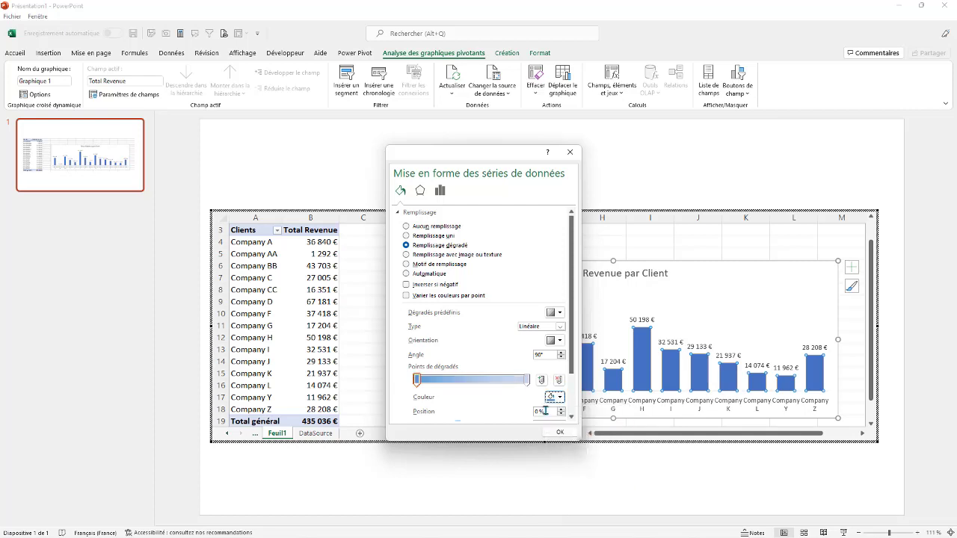
{"action": "left_click", "coordinate": [526, 380]}
{"action": "left_click", "coordinate": [563, 400]}
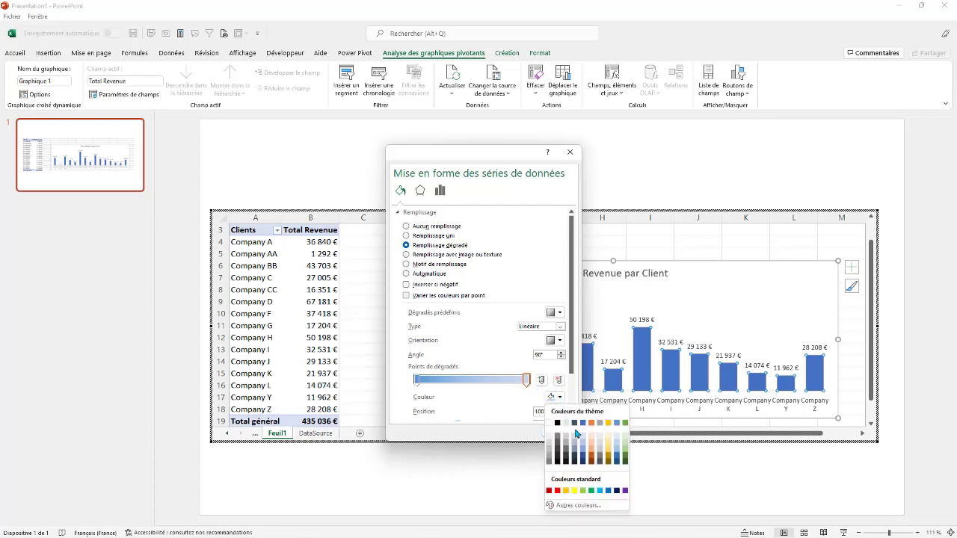
{"action": "left_click", "coordinate": [624, 462]}
{"action": "left_click", "coordinate": [559, 432]}
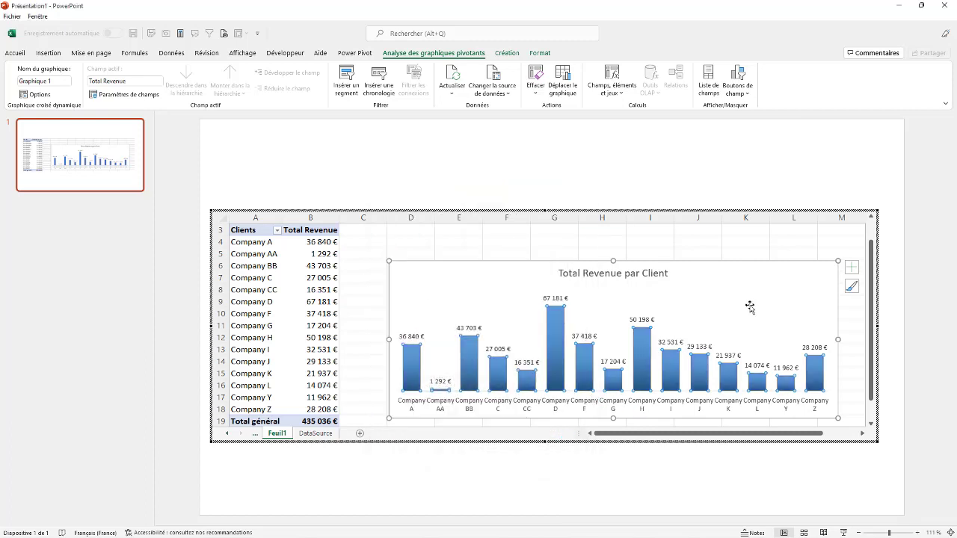
- Give the euro value labels above the bars a dark text fill colour
{"action": "left_click", "coordinate": [471, 328]}
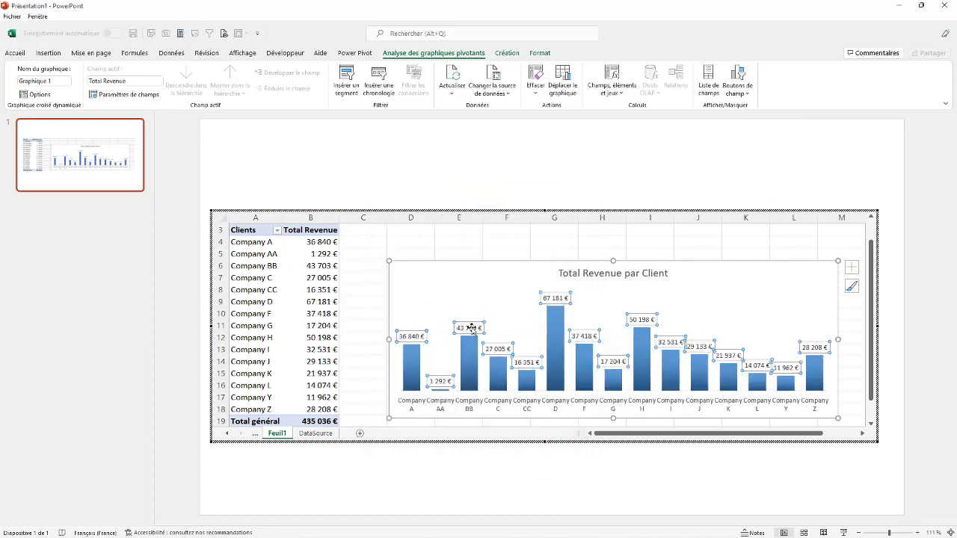
{"action": "left_click", "coordinate": [541, 53]}
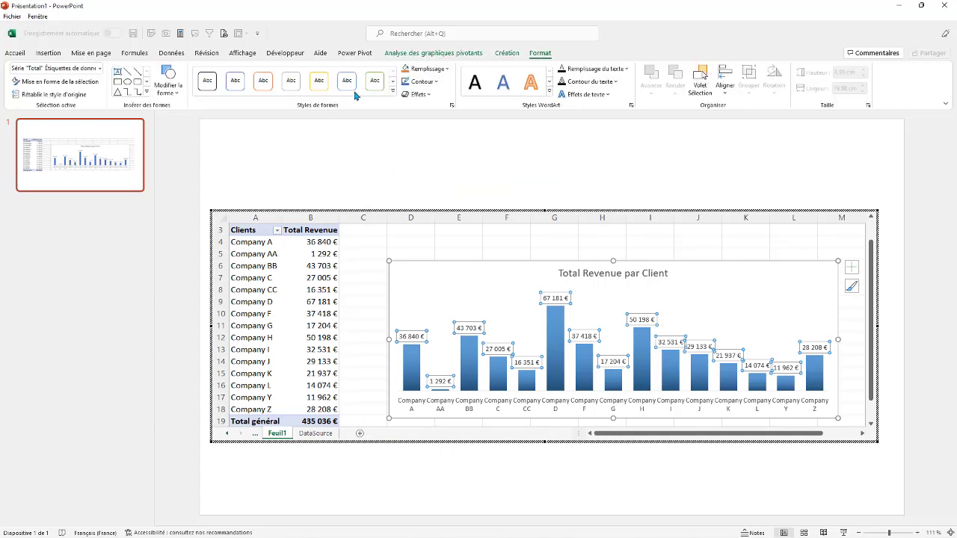
{"action": "left_click", "coordinate": [628, 68]}
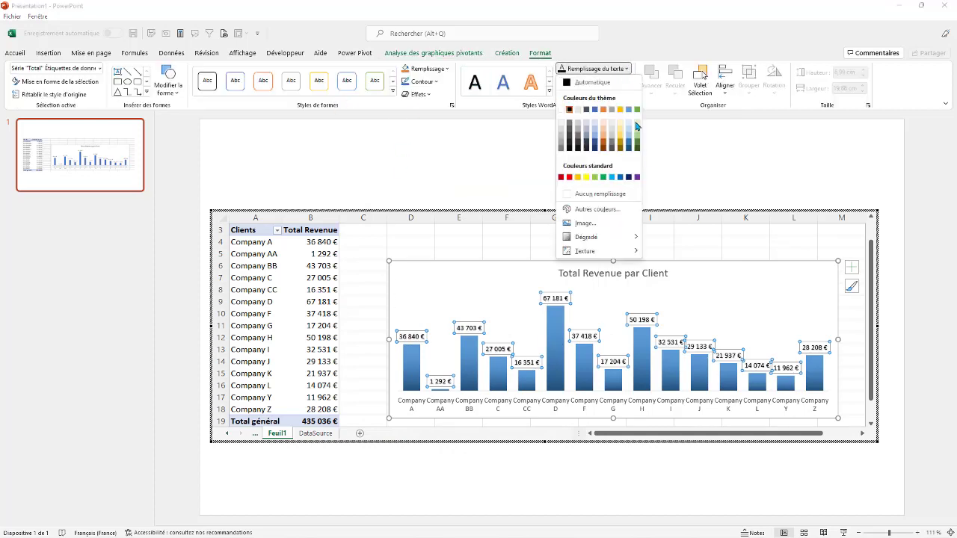
{"action": "left_click", "coordinate": [628, 151]}
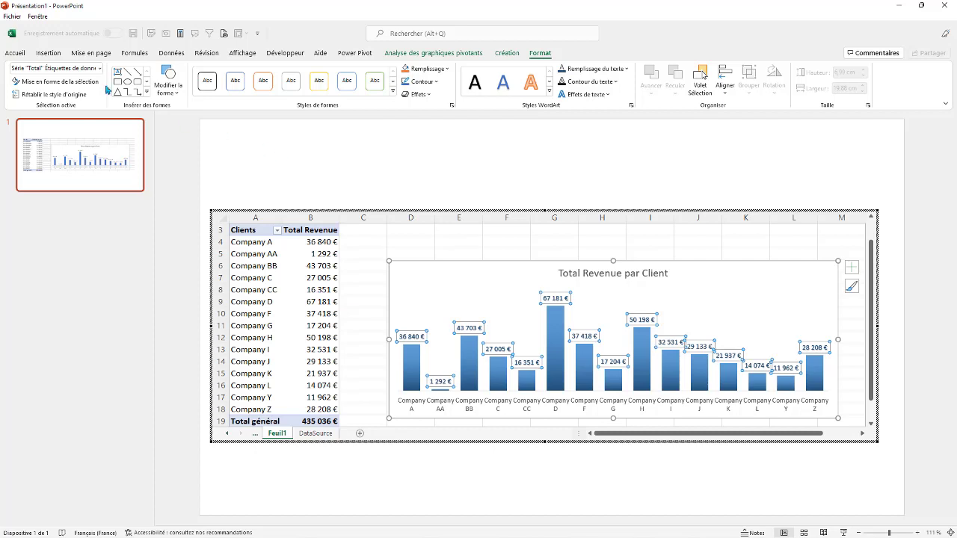
{"action": "left_click", "coordinate": [16, 55]}
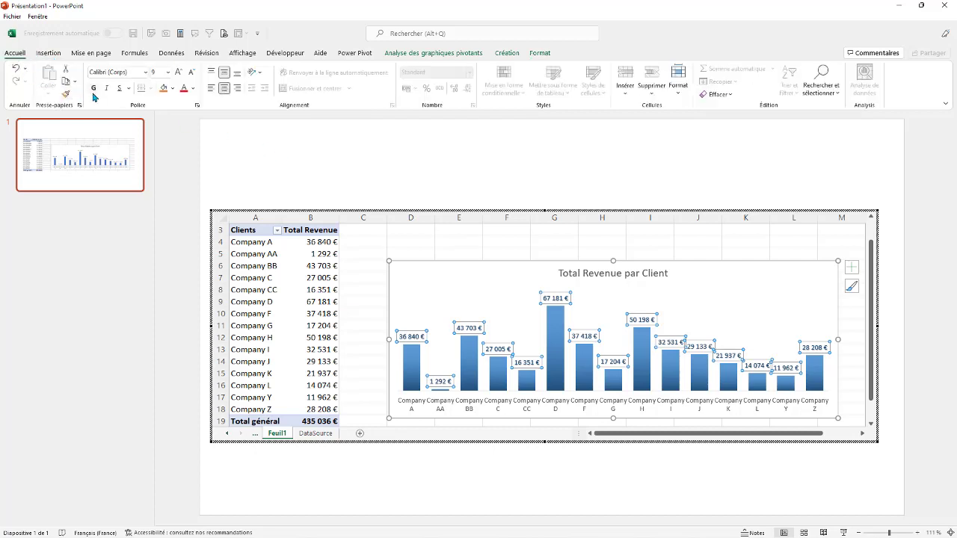
- Set the value labels to Agency FB and make the axis company names bold dark blue
{"action": "left_click", "coordinate": [145, 73]}
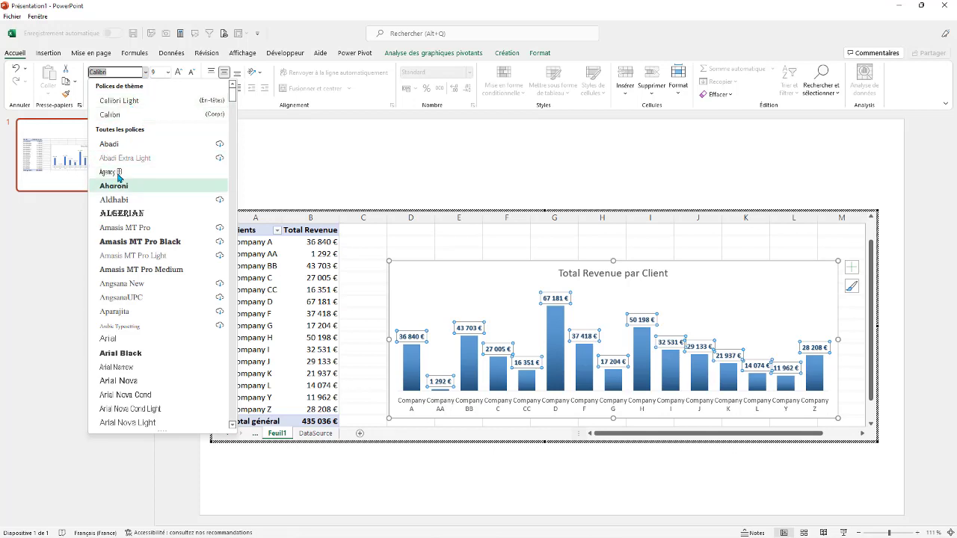
{"action": "key", "text": "Up"}
{"action": "key", "text": "Return"}
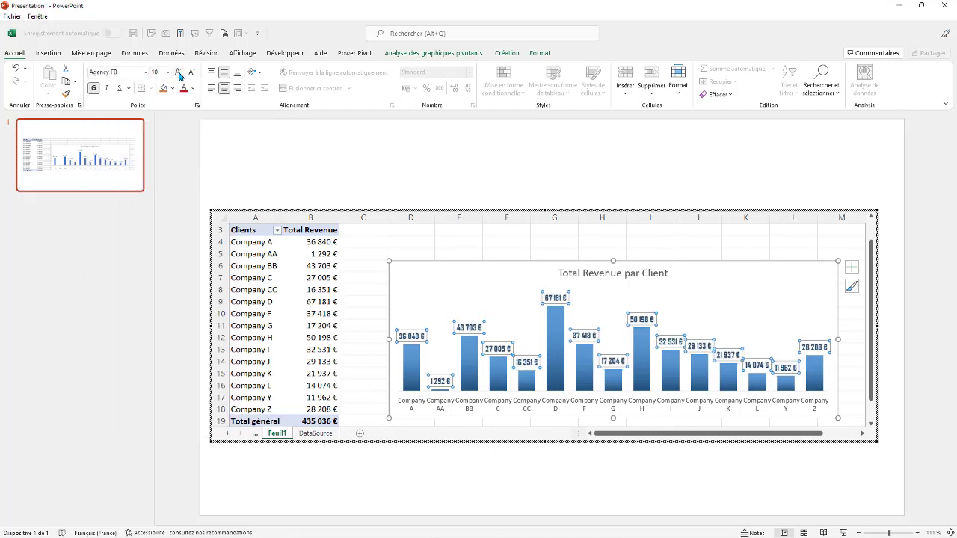
{"action": "left_click", "coordinate": [440, 408]}
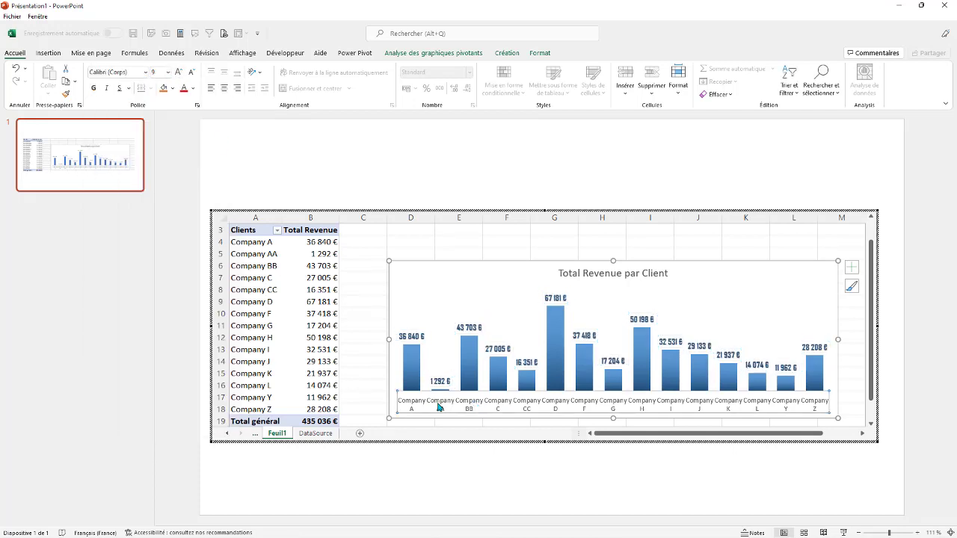
{"action": "left_click", "coordinate": [94, 88]}
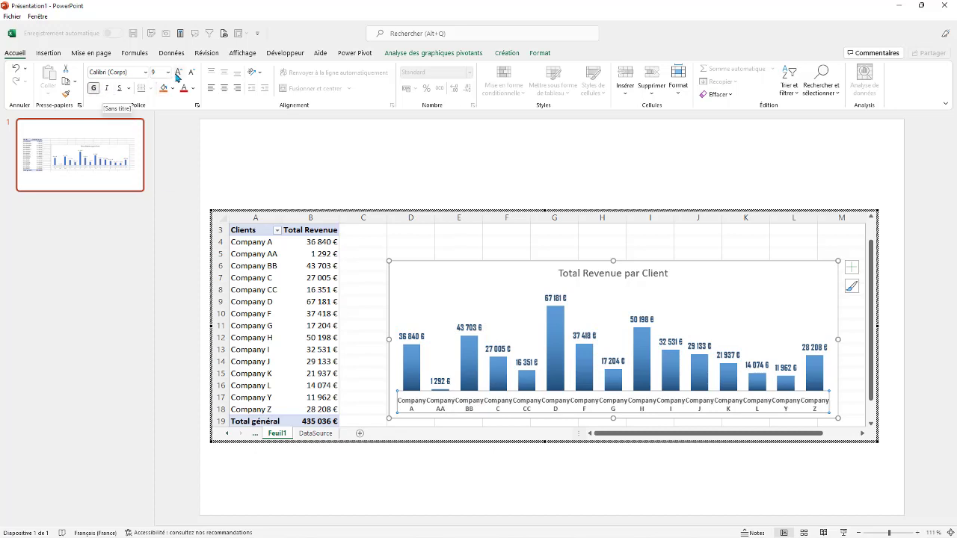
{"action": "left_click", "coordinate": [194, 89]}
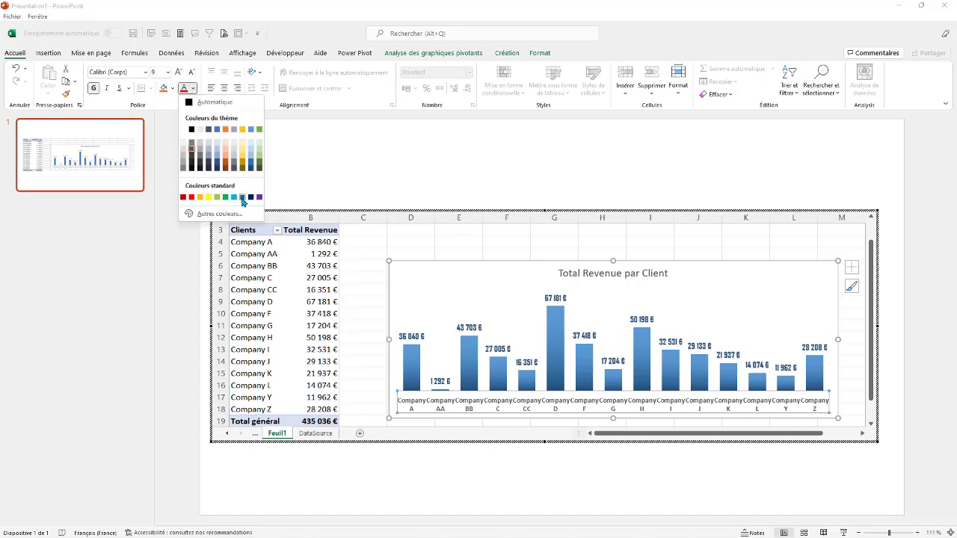
{"action": "left_click", "coordinate": [250, 171]}
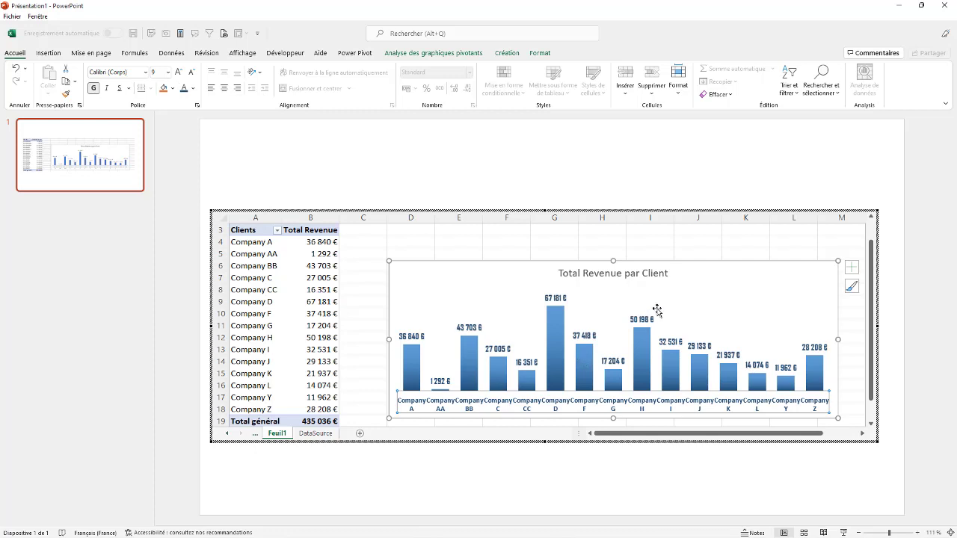
- Make the 'Total Revenue par Client' title bold, dark blue and Agency FB
{"action": "left_click", "coordinate": [637, 277]}
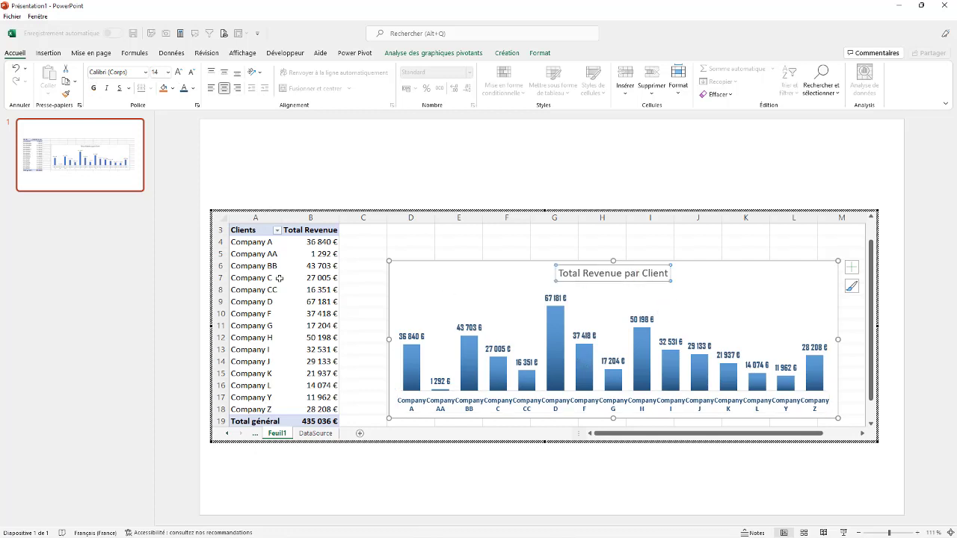
{"action": "left_click", "coordinate": [93, 88]}
{"action": "left_click", "coordinate": [195, 89]}
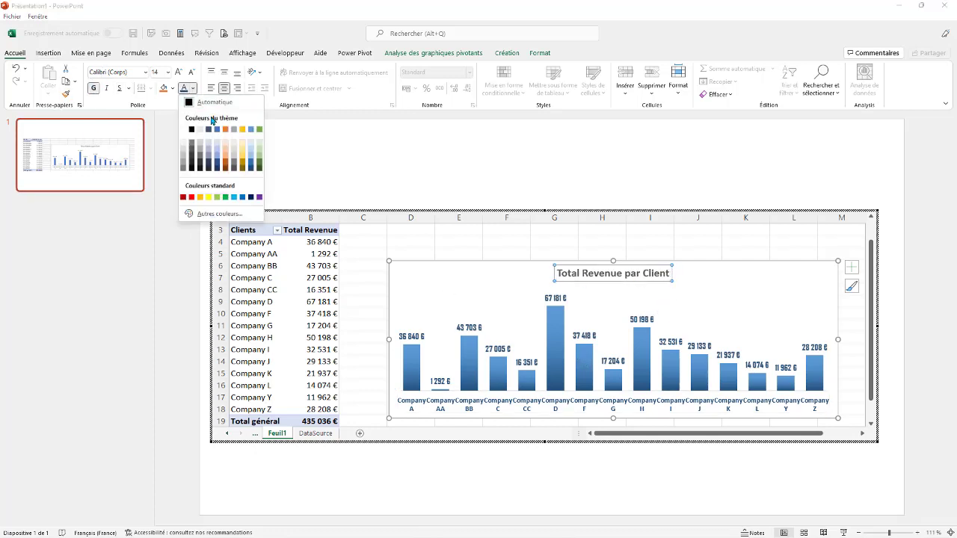
{"action": "left_click", "coordinate": [252, 169]}
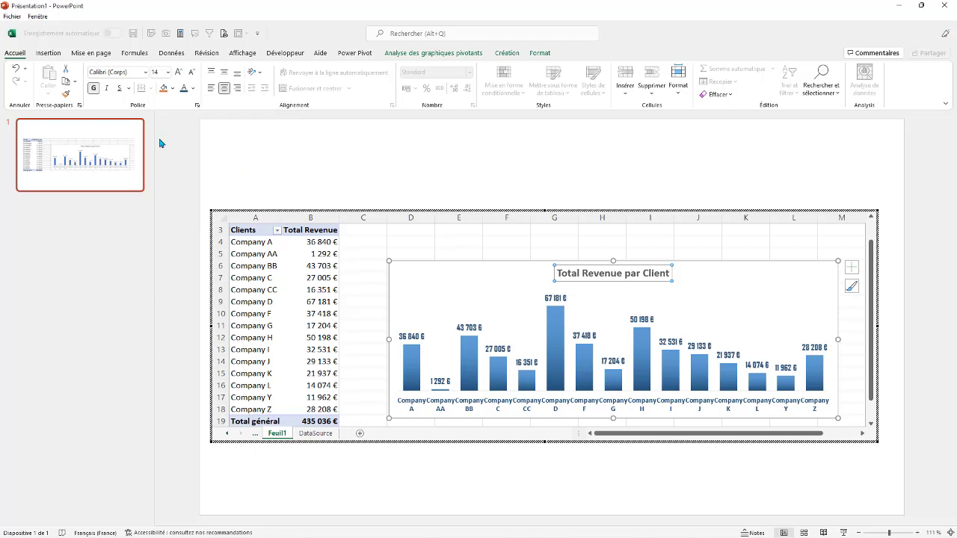
{"action": "left_click", "coordinate": [147, 73]}
{"action": "left_click", "coordinate": [111, 145]}
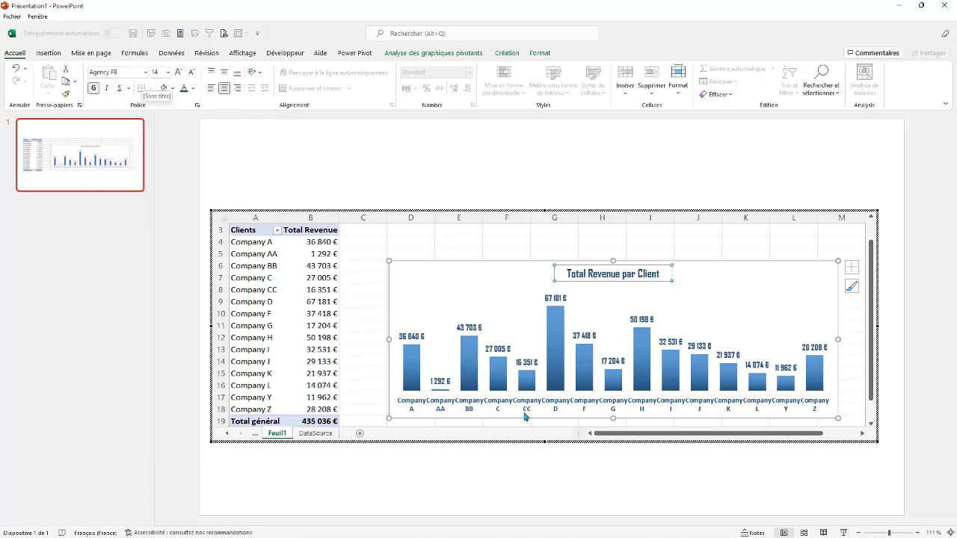
- Set the horizontal axis labels to the Agency FB font
{"action": "left_click", "coordinate": [465, 408]}
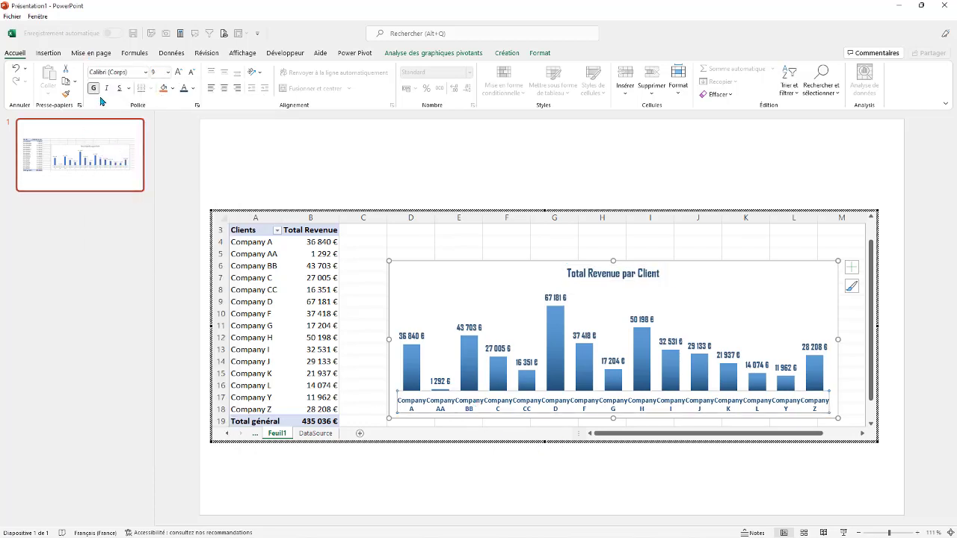
{"action": "left_click", "coordinate": [147, 72]}
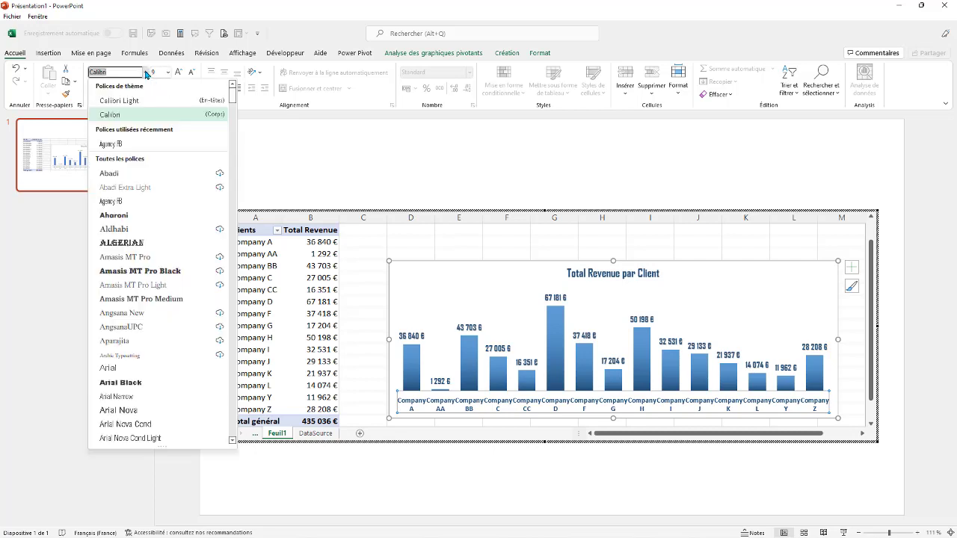
{"action": "left_click", "coordinate": [120, 143]}
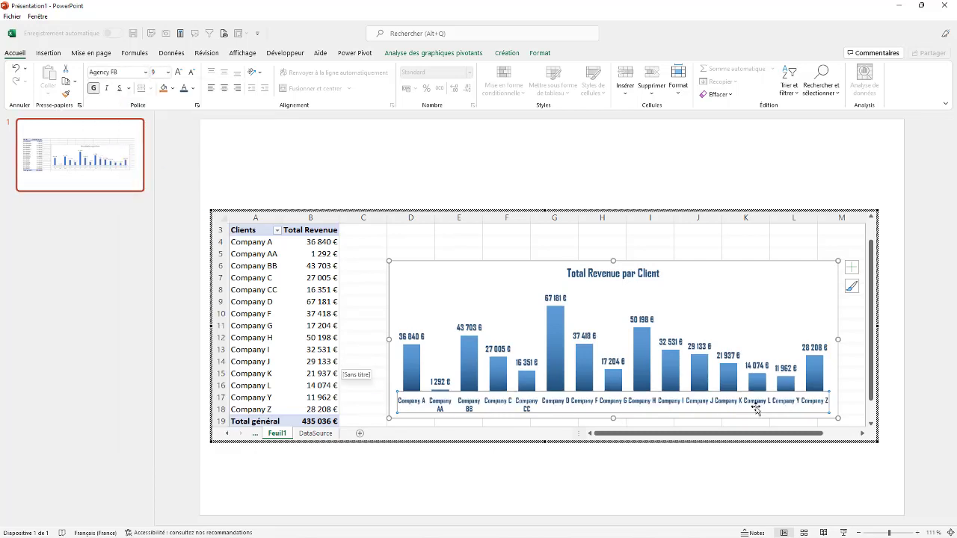
- Widen the chart and narrow column C so the chart sits beside the table
{"action": "left_click", "coordinate": [837, 342]}
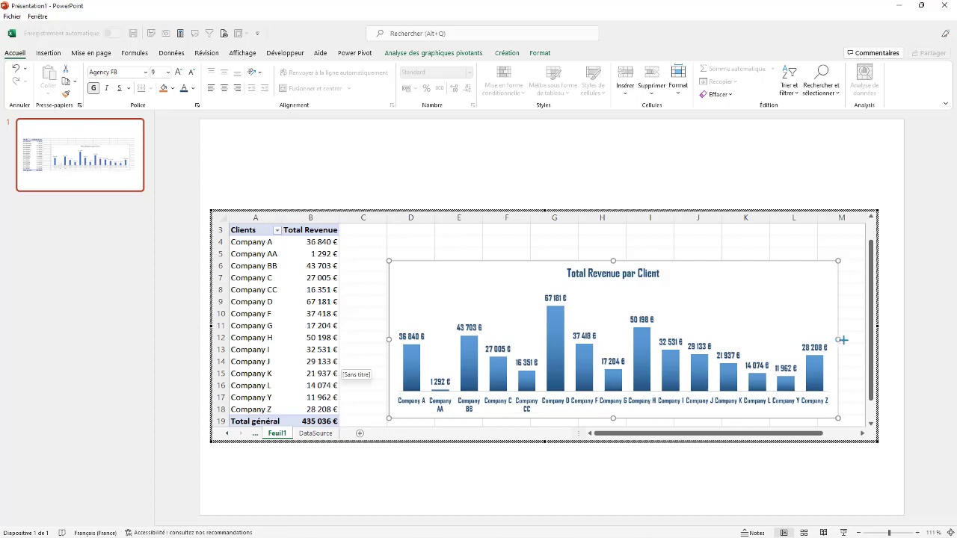
{"action": "left_click_drag", "start_coordinate": [857, 340], "coordinate": [858, 339]}
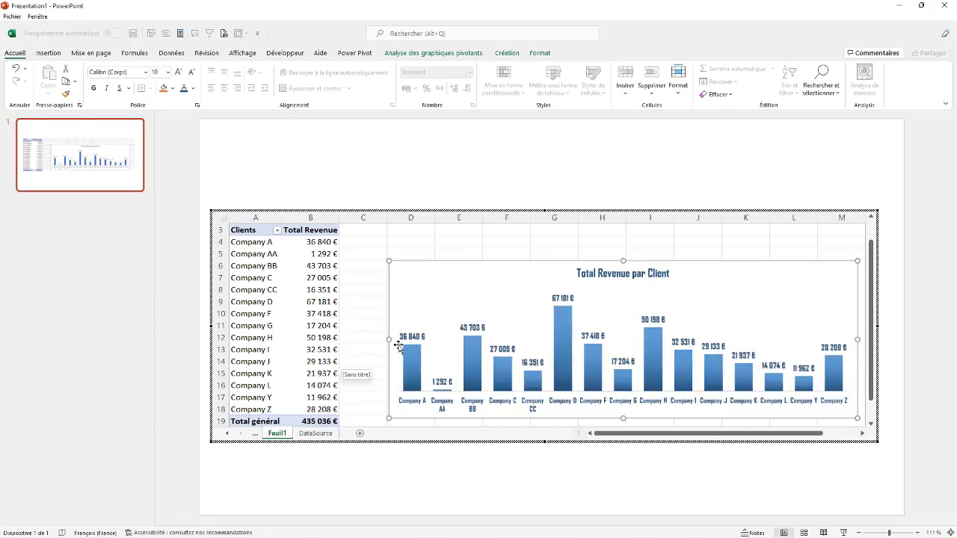
{"action": "left_click_drag", "start_coordinate": [388, 341], "coordinate": [387, 341]}
{"action": "left_click_drag", "start_coordinate": [386, 217], "coordinate": [351, 222]}
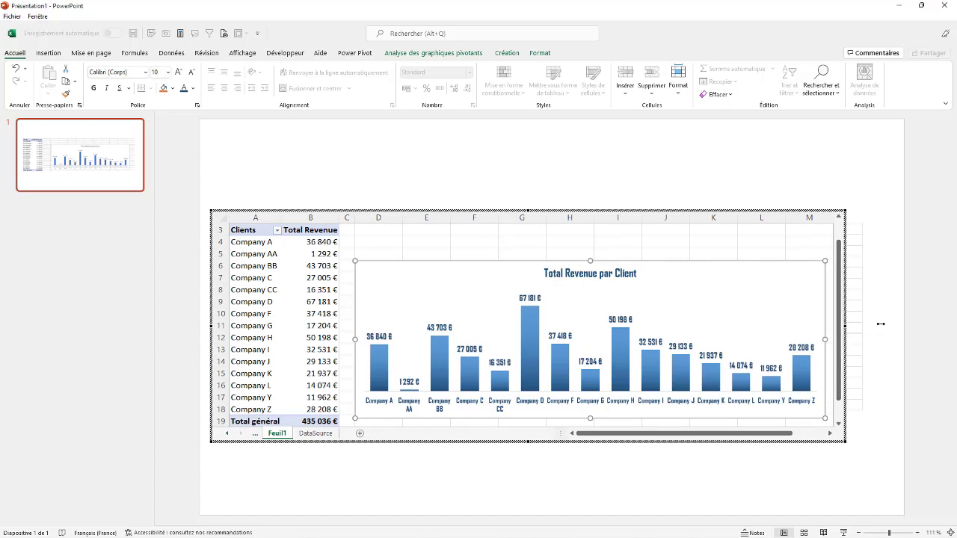
- Leave in-place editing, then reposition and resize the embedded object on the slide
{"action": "left_click", "coordinate": [733, 249]}
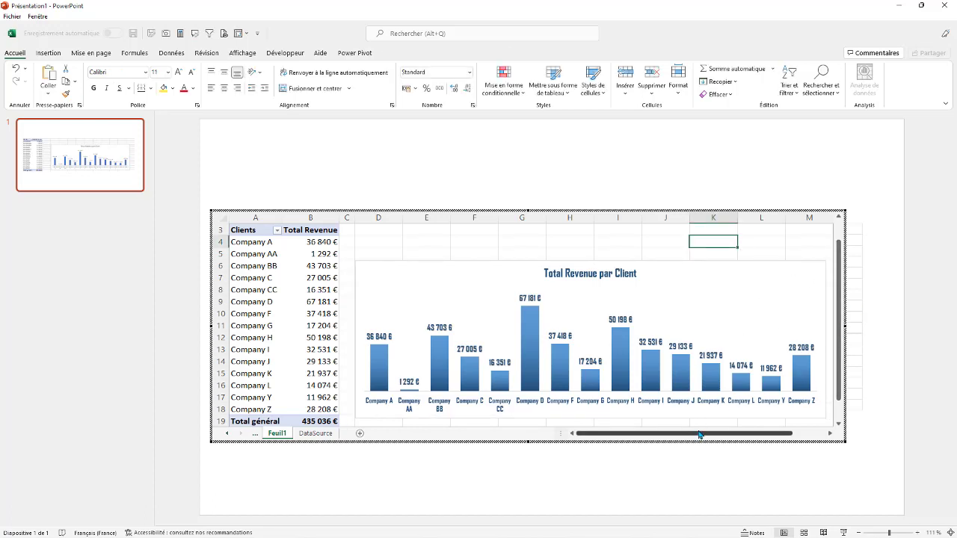
{"action": "left_click", "coordinate": [730, 433]}
{"action": "mouse_move", "coordinate": [730, 433]}
{"action": "left_mouse_down"}
{"action": "mouse_move", "coordinate": [763, 432]}
{"action": "mouse_move", "coordinate": [494, 448]}
{"action": "left_mouse_up"}
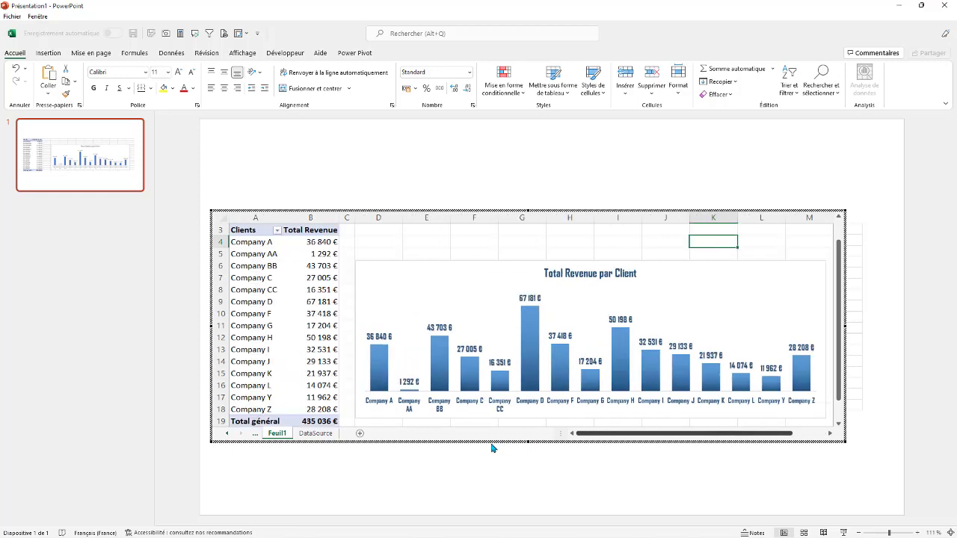
{"action": "left_click", "coordinate": [572, 214]}
{"action": "left_click", "coordinate": [650, 474]}
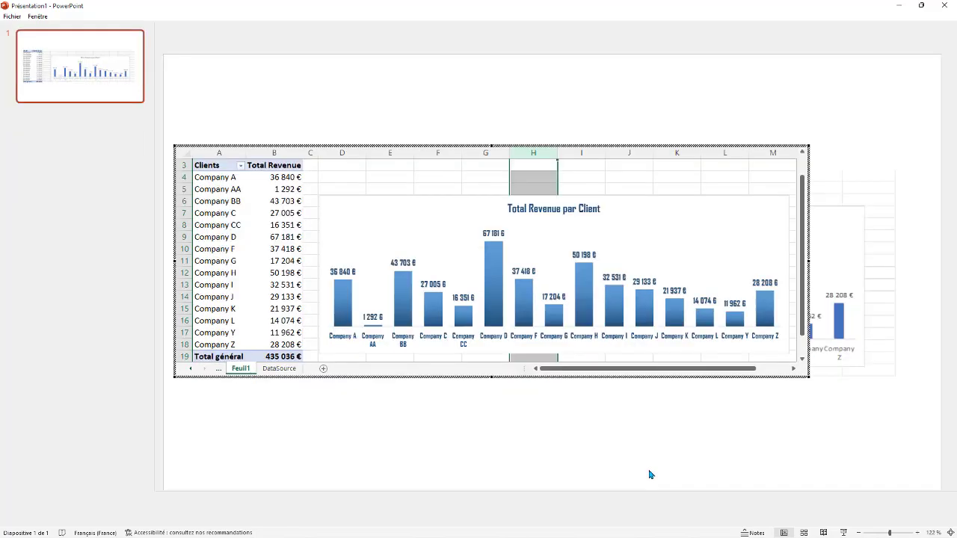
{"action": "left_click_drag", "start_coordinate": [658, 404], "coordinate": [675, 404]}
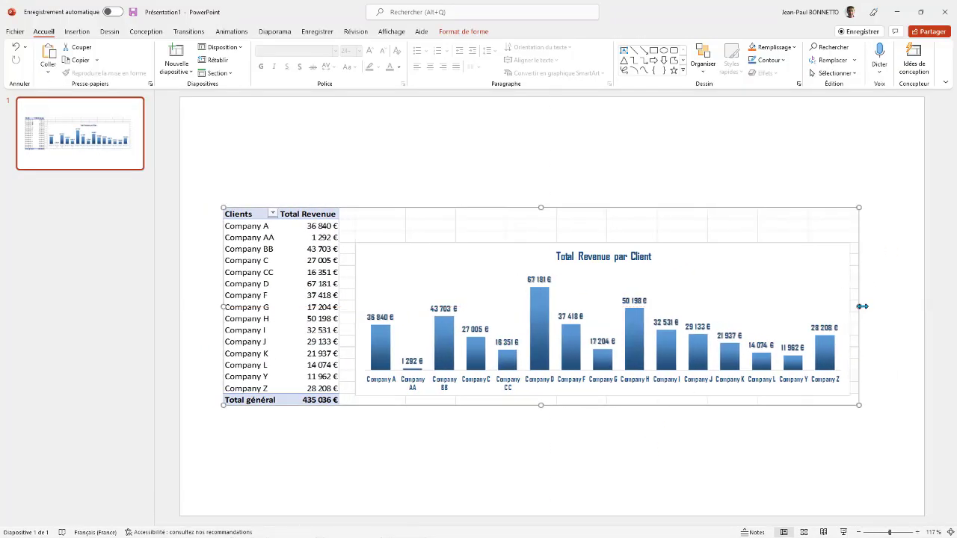
{"action": "left_click_drag", "start_coordinate": [860, 307], "coordinate": [889, 306]}
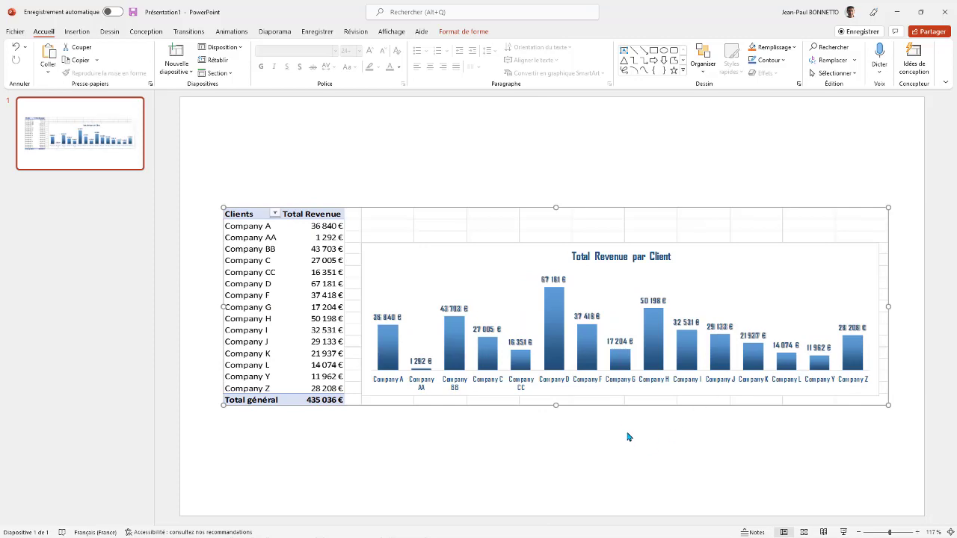
{"action": "left_click_drag", "start_coordinate": [886, 306], "coordinate": [849, 306]}
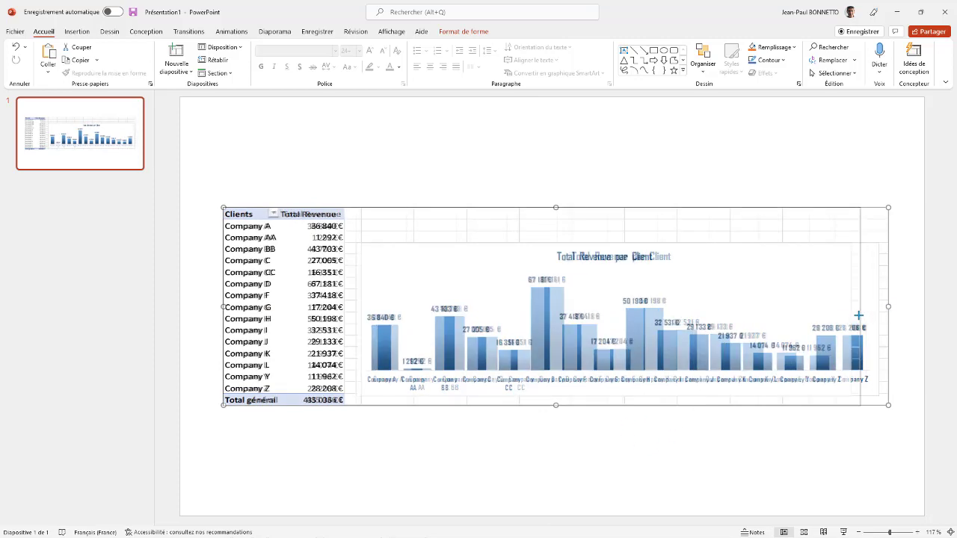
- Reopen the embedded workbook and move the revenue chart slightly lower
{"action": "double_click", "coordinate": [527, 231]}
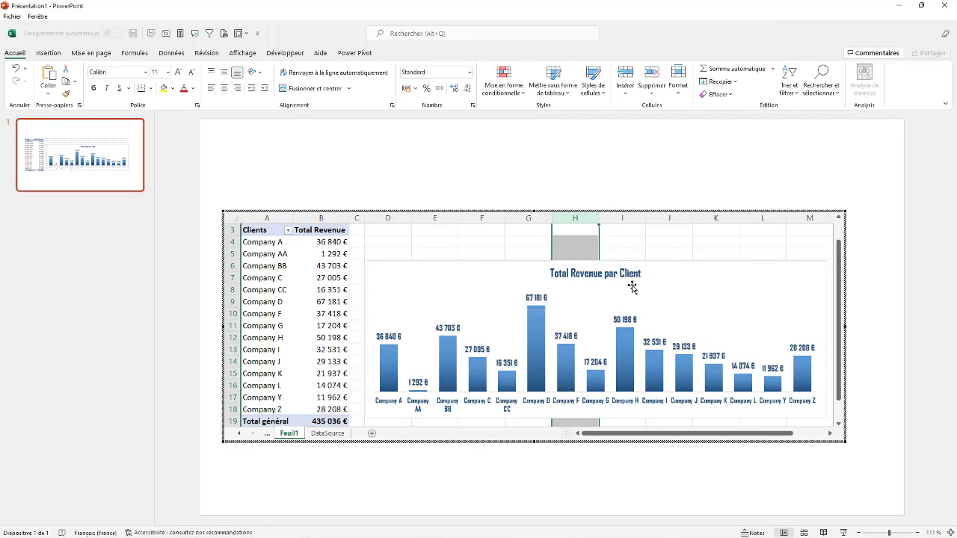
{"action": "left_click_drag", "start_coordinate": [628, 261], "coordinate": [628, 266]}
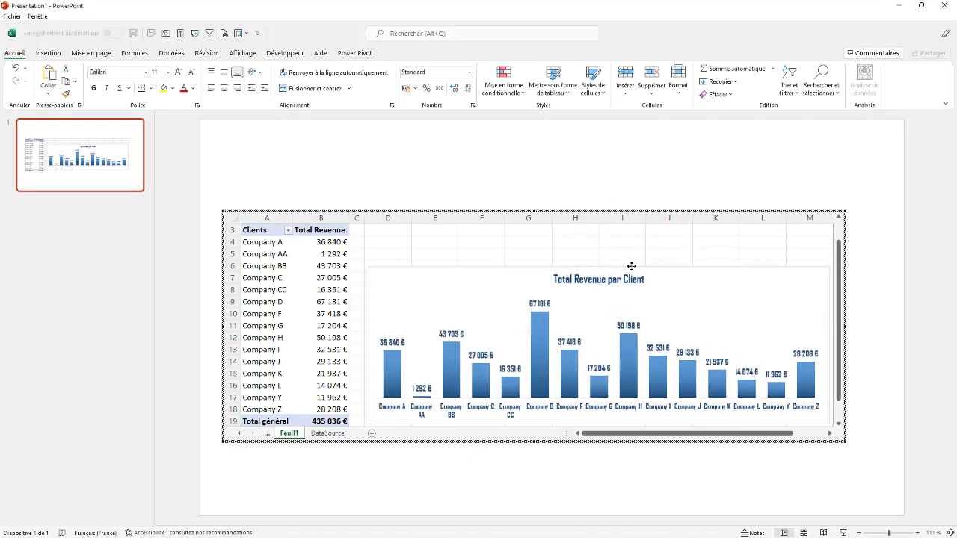
{"action": "left_click", "coordinate": [628, 266]}
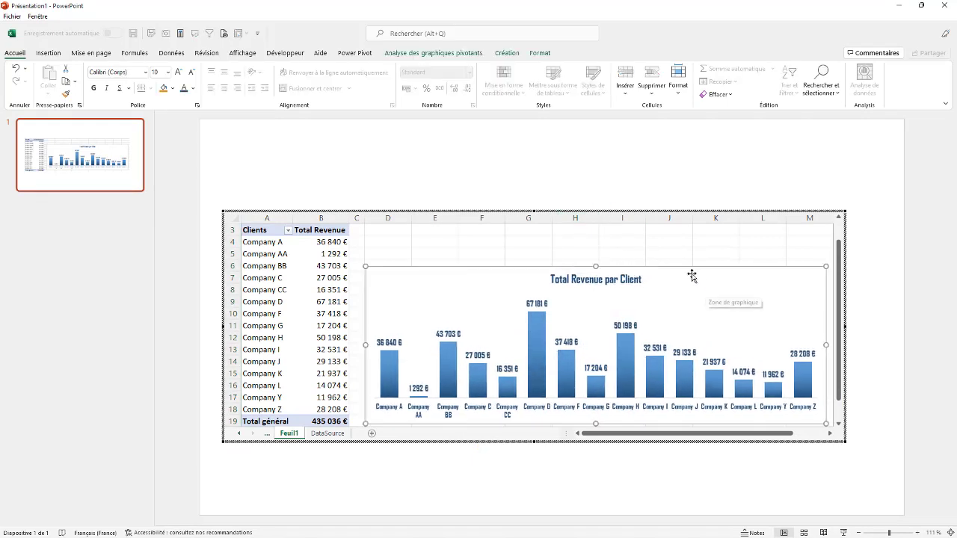
{"action": "mouse_move", "coordinate": [682, 266]}
{"action": "left_mouse_down"}
{"action": "mouse_move", "coordinate": [688, 272]}
{"action": "mouse_move", "coordinate": [657, 272]}
{"action": "left_mouse_up"}
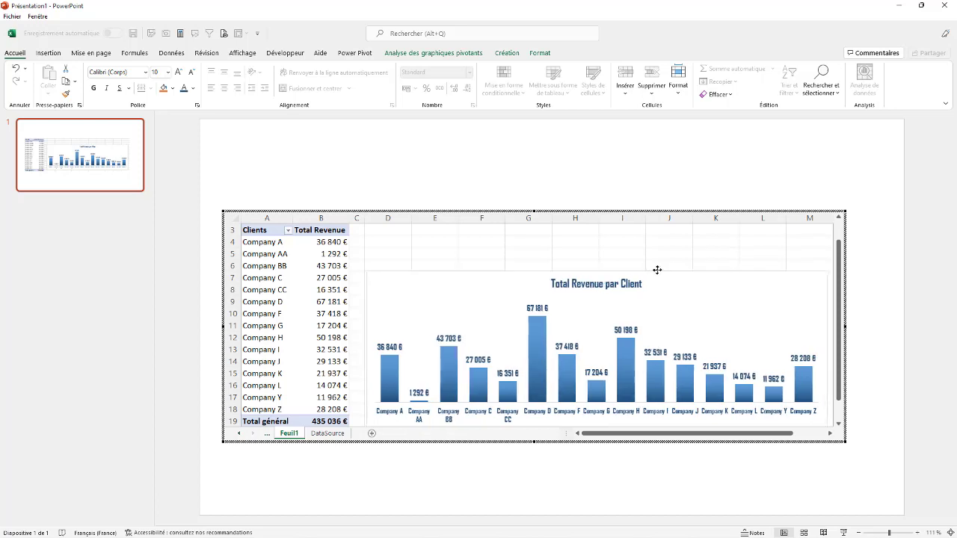
- Insert a Region slicer for the pivot table
{"action": "left_click", "coordinate": [262, 266]}
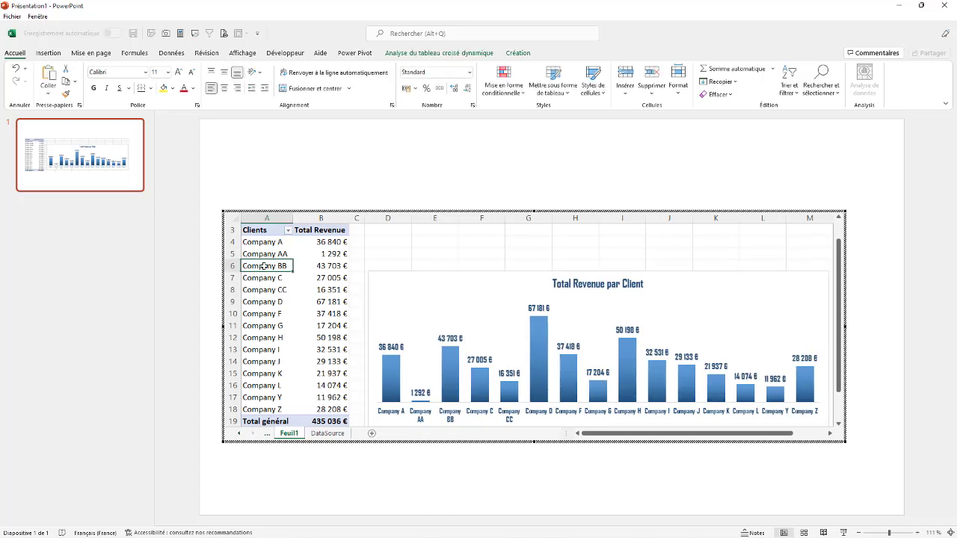
{"action": "left_click", "coordinate": [408, 54]}
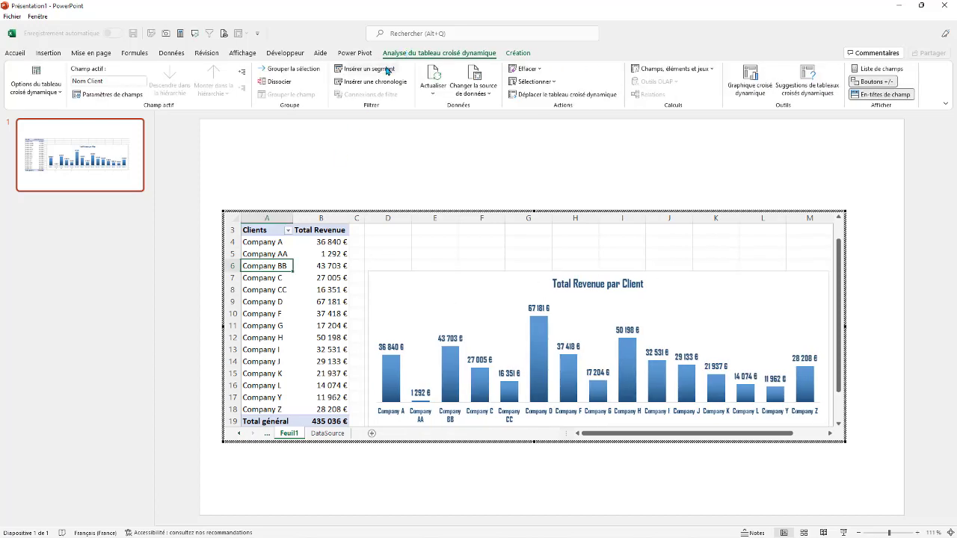
{"action": "left_click", "coordinate": [380, 72]}
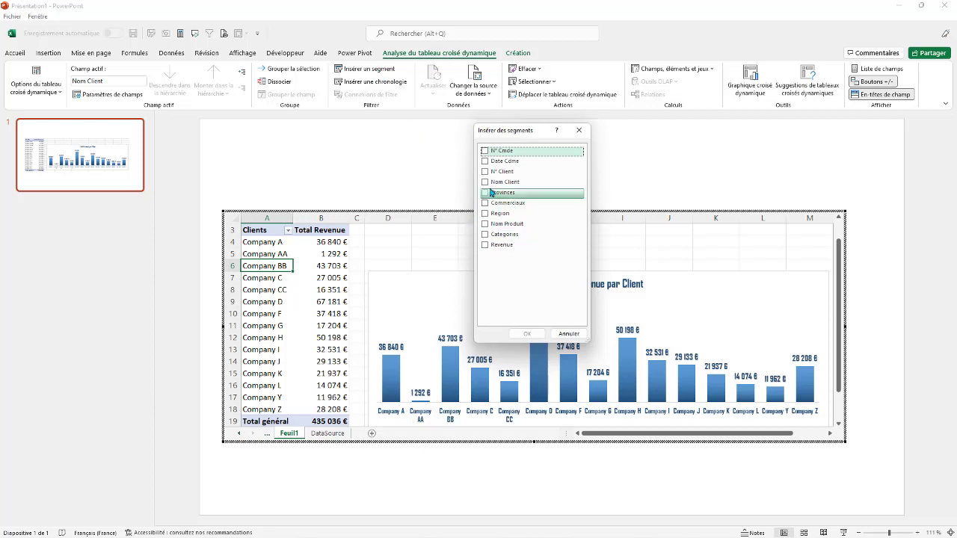
{"action": "left_click", "coordinate": [500, 213]}
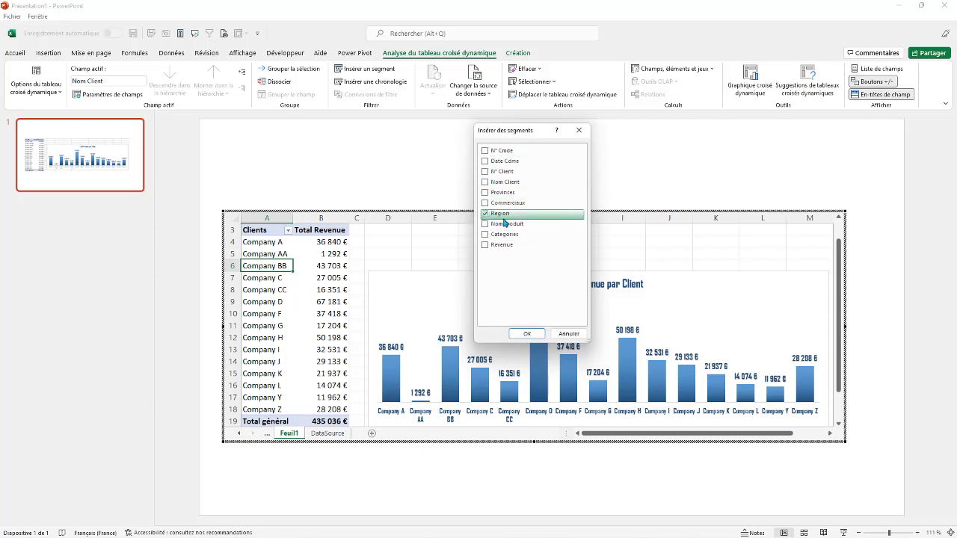
{"action": "left_click", "coordinate": [526, 334]}
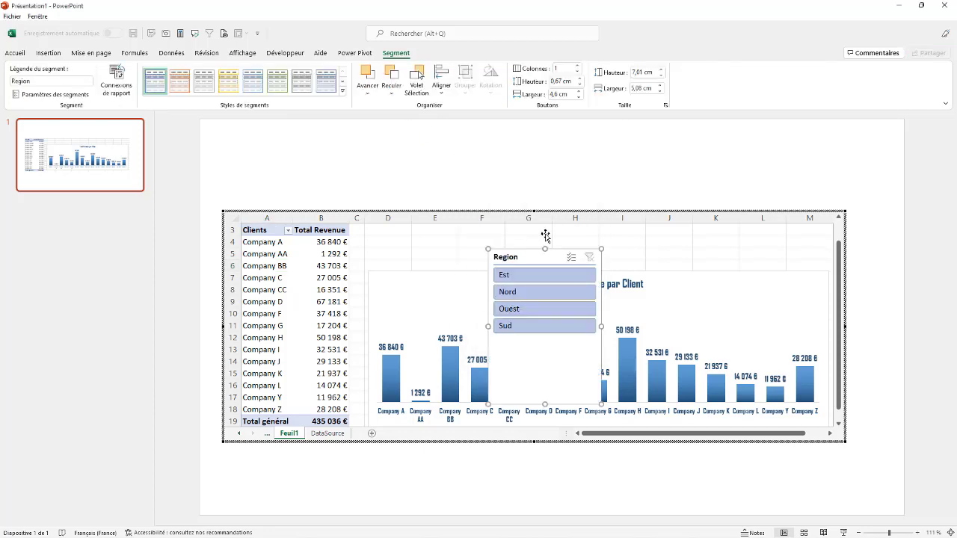
- Lay the four region buttons out in one row, fit the slicer to them, and move it up-left
{"action": "left_click_drag", "start_coordinate": [526, 260], "coordinate": [424, 248]}
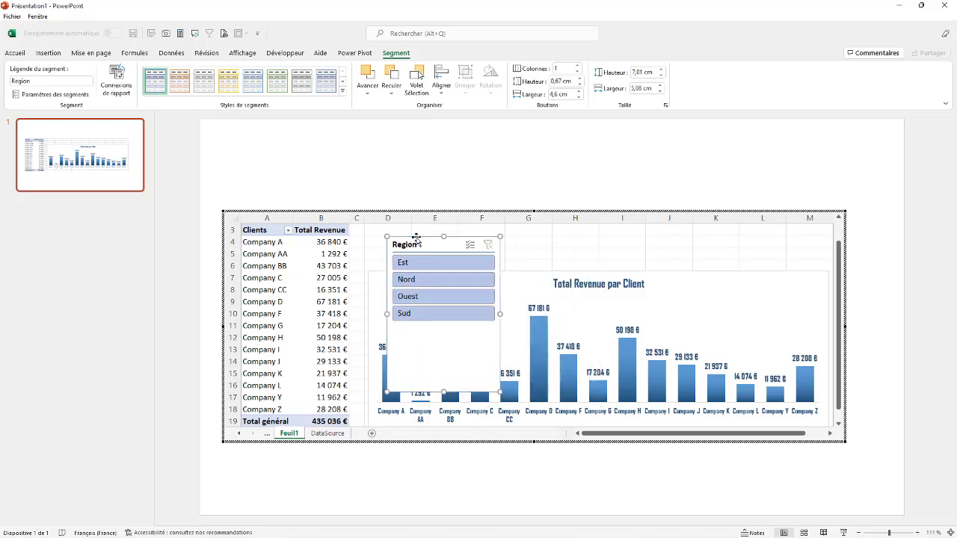
{"action": "left_click", "coordinate": [578, 67]}
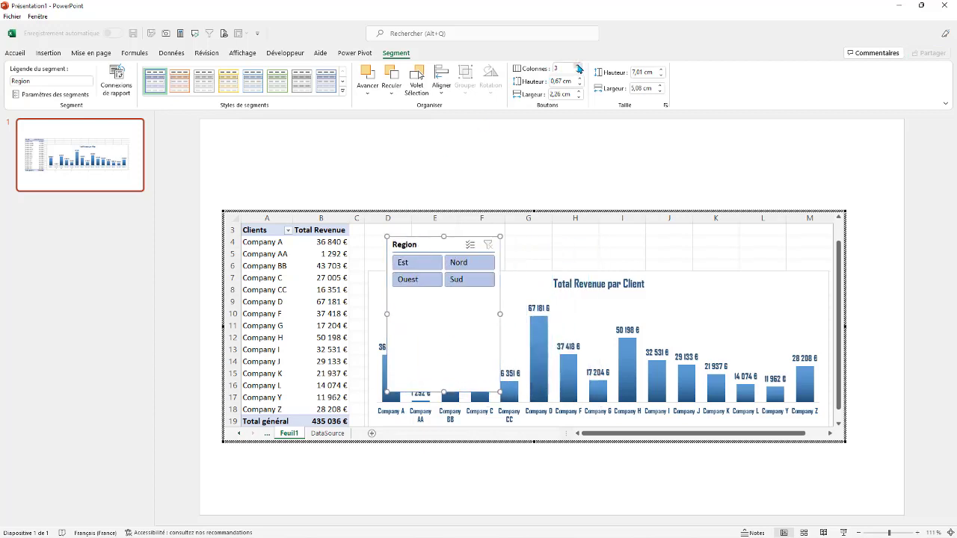
{"action": "left_click", "coordinate": [578, 66]}
{"action": "left_click_drag", "start_coordinate": [500, 314], "coordinate": [598, 313]}
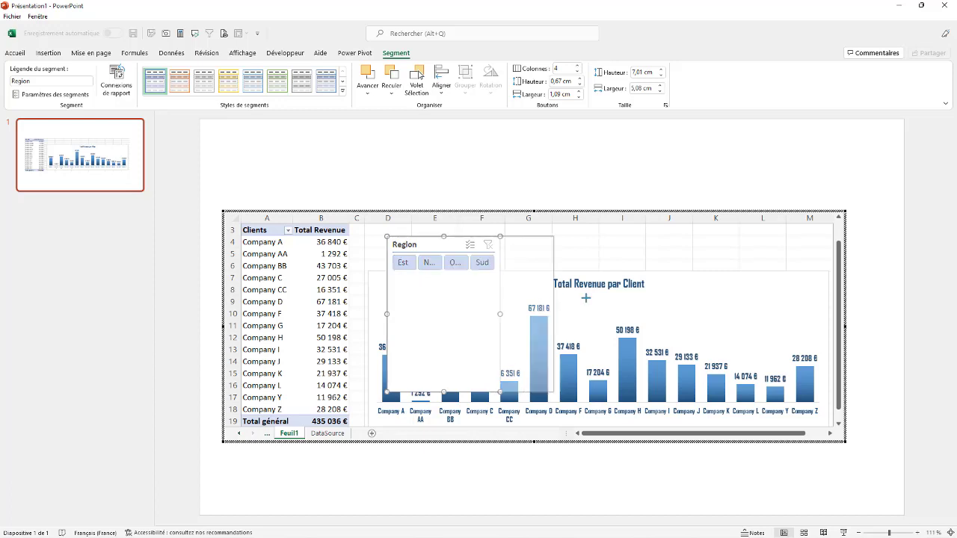
{"action": "left_click_drag", "start_coordinate": [493, 391], "coordinate": [493, 280]}
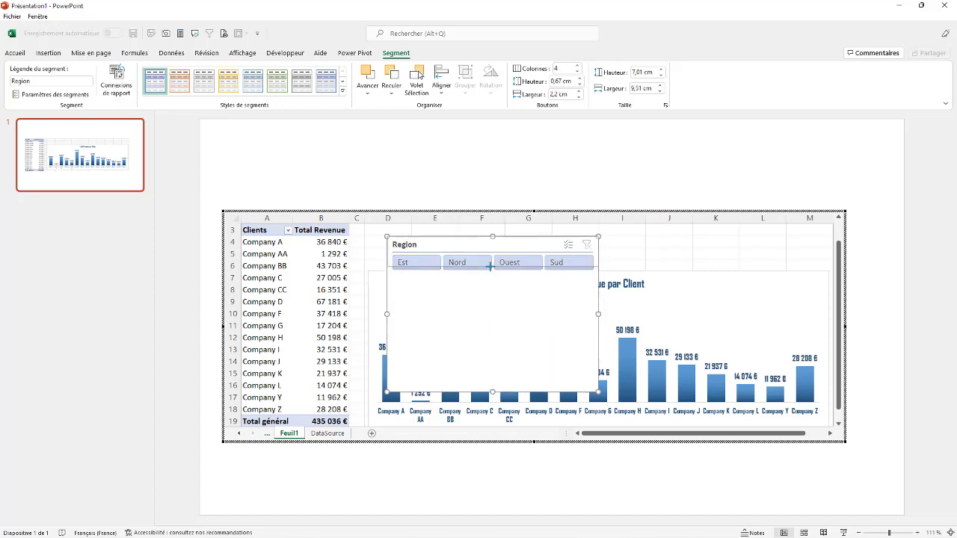
{"action": "left_click_drag", "start_coordinate": [500, 243], "coordinate": [481, 231]}
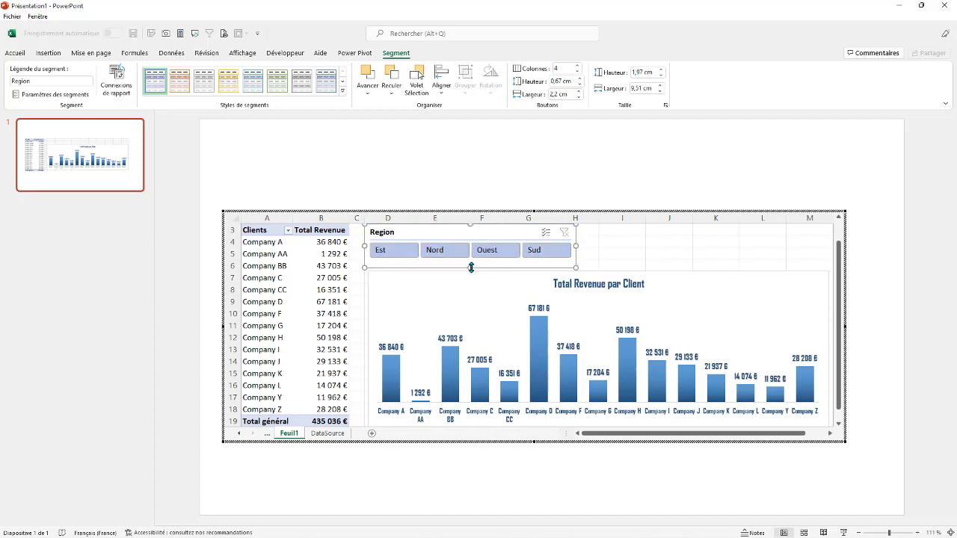
- Shrink the slicer buttons and size the Region slicer to 9 cm by 1,7 cm
{"action": "left_click", "coordinate": [579, 98]}
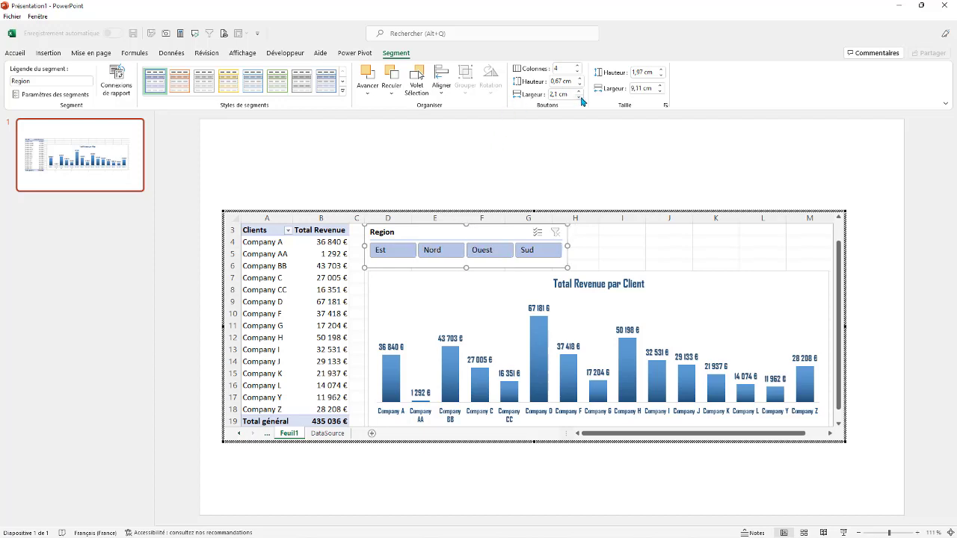
{"action": "left_click", "coordinate": [580, 84]}
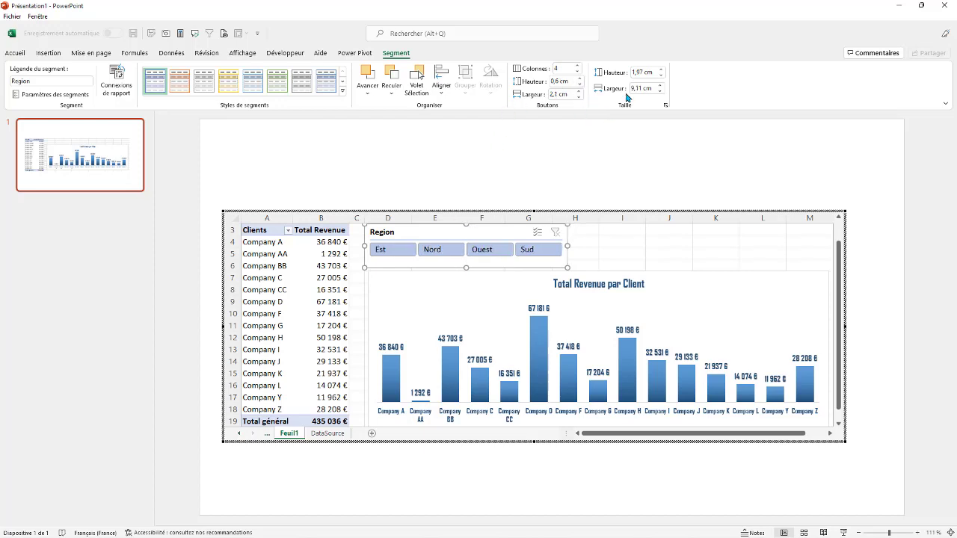
{"action": "left_click", "coordinate": [660, 93]}
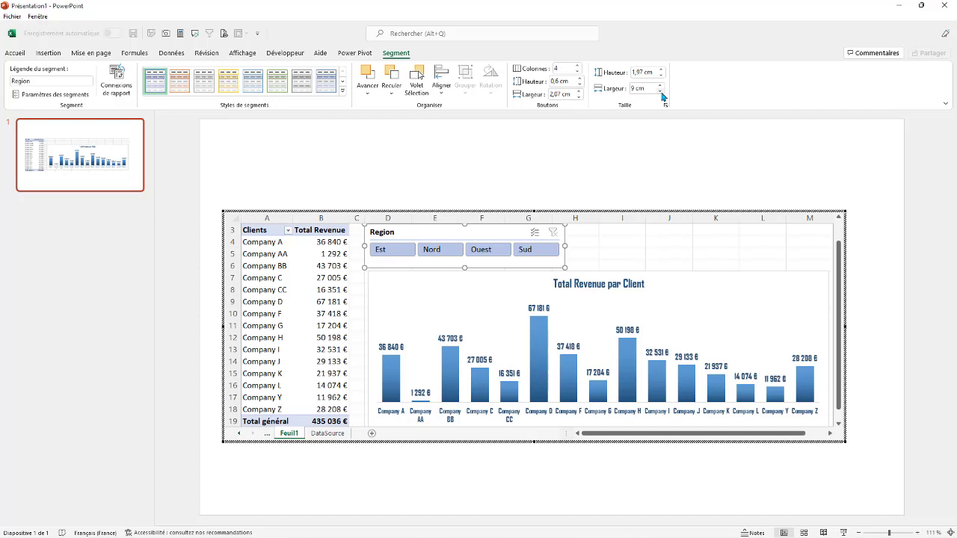
{"action": "left_click", "coordinate": [662, 77]}
{"action": "left_click", "coordinate": [662, 76]}
{"action": "left_click", "coordinate": [662, 77]}
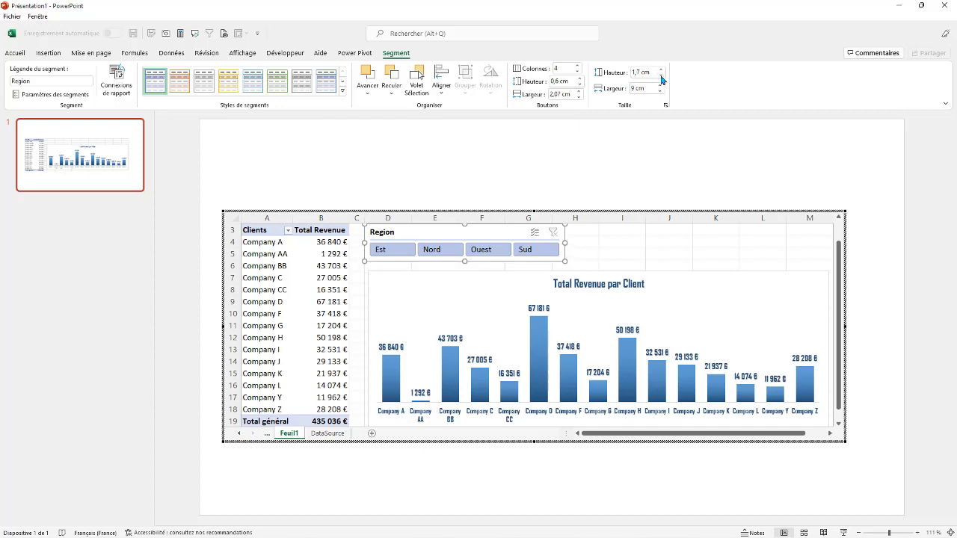
{"action": "left_click", "coordinate": [611, 268]}
{"action": "left_click_drag", "start_coordinate": [461, 232], "coordinate": [462, 234]}
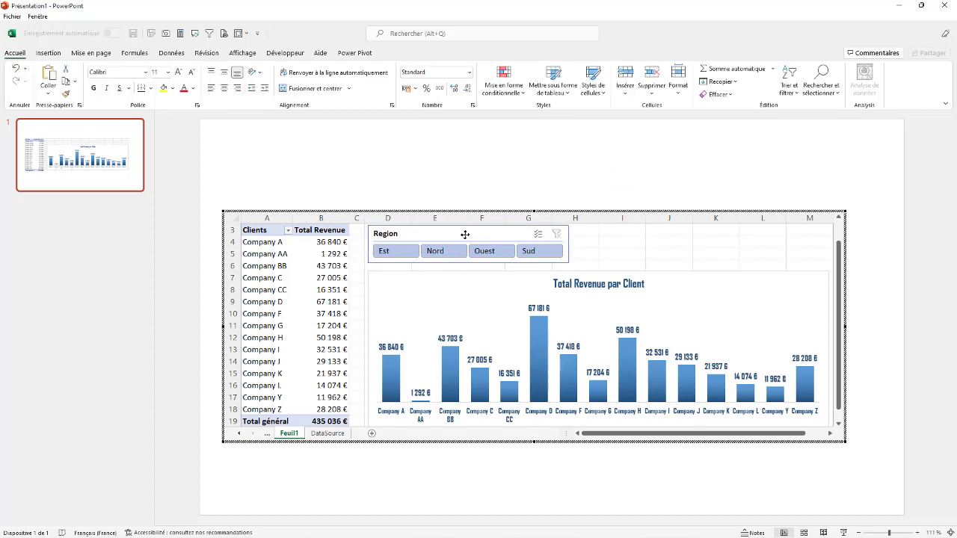
{"action": "left_click", "coordinate": [462, 234]}
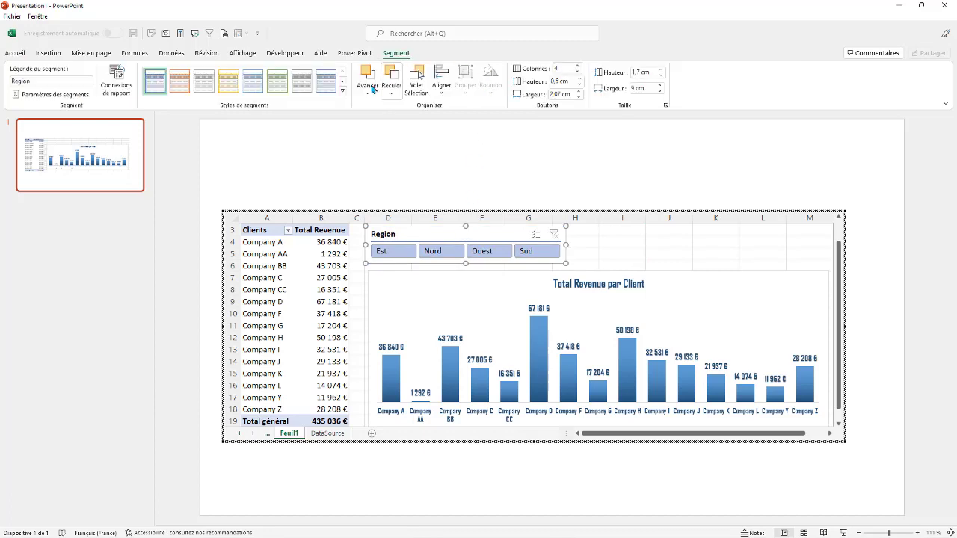
{"action": "left_click", "coordinate": [343, 90]}
- Apply a dark-blue slicer style and test filtering by Est, Nord and Ouest, then clear
{"action": "left_click", "coordinate": [153, 141]}
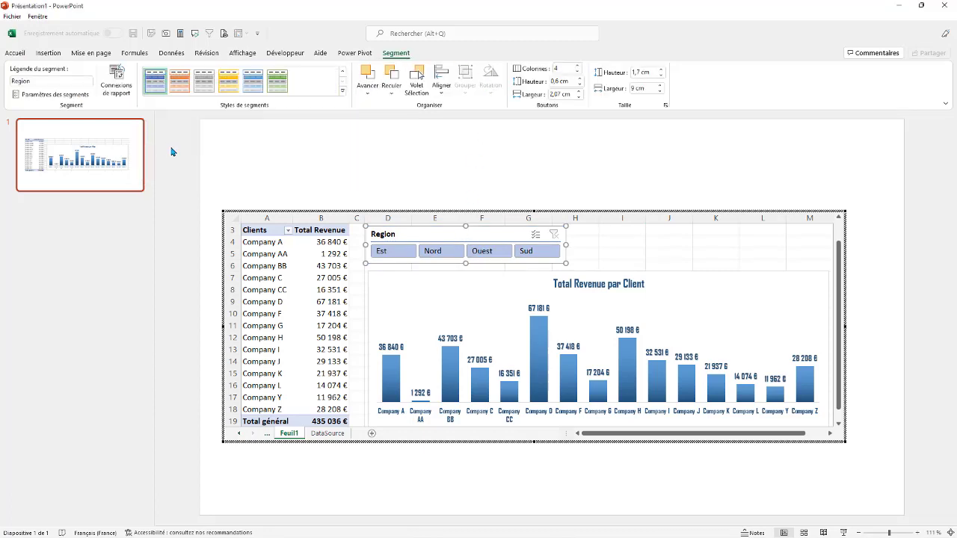
{"action": "left_click", "coordinate": [393, 254]}
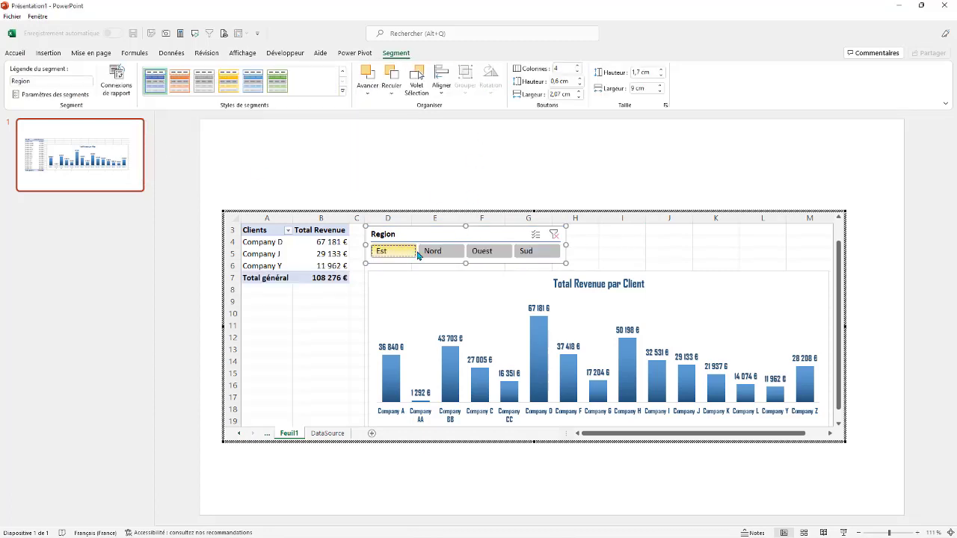
{"action": "left_click", "coordinate": [436, 253]}
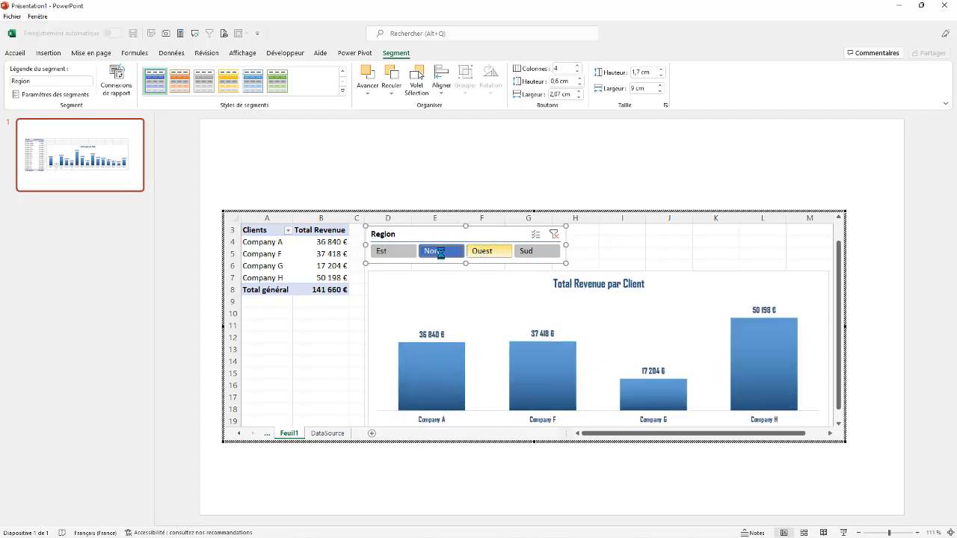
{"action": "left_click", "coordinate": [486, 252], "text": "ctrl"}
{"action": "left_click", "coordinate": [554, 234]}
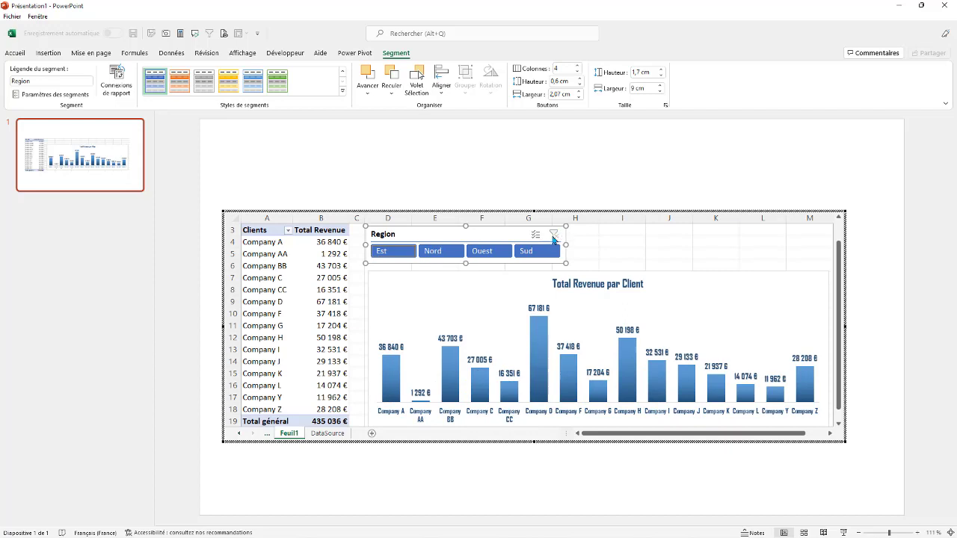
- Test filtering by Est and Nord together, Ouest and Sud, clear the filter, and return to the slide
{"action": "left_click_drag", "start_coordinate": [384, 255], "coordinate": [435, 252]}
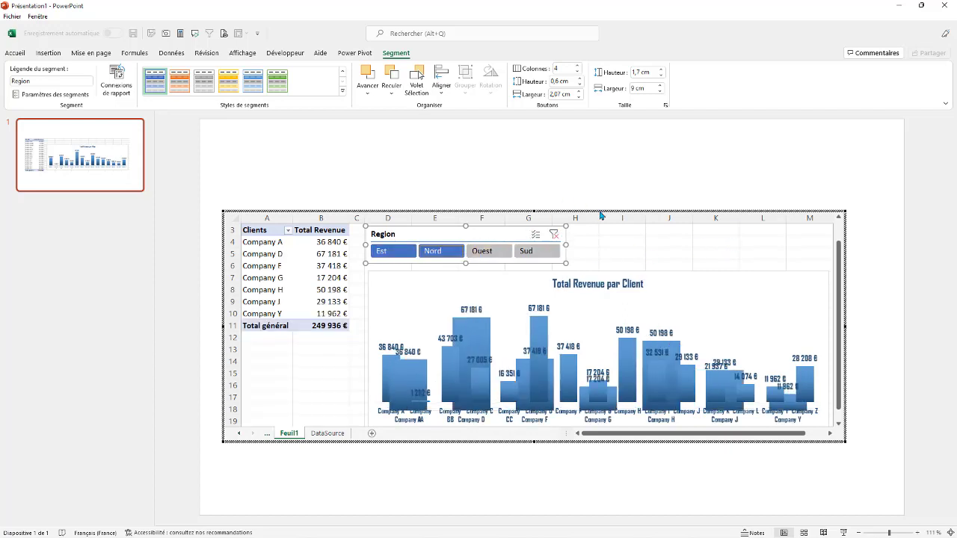
{"action": "left_click", "coordinate": [483, 252]}
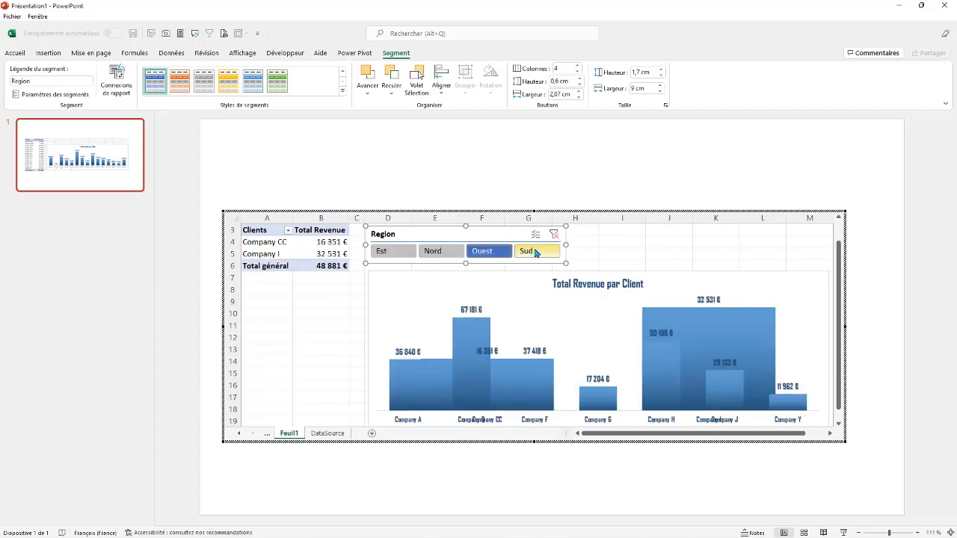
{"action": "left_click", "coordinate": [550, 250]}
{"action": "left_click", "coordinate": [554, 234]}
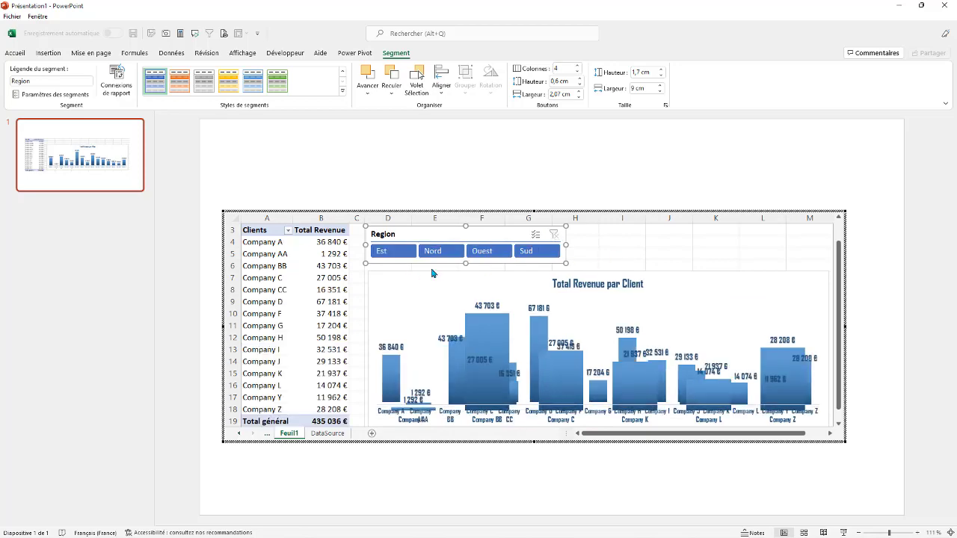
{"action": "left_click", "coordinate": [672, 246]}
{"action": "left_click", "coordinate": [689, 189]}
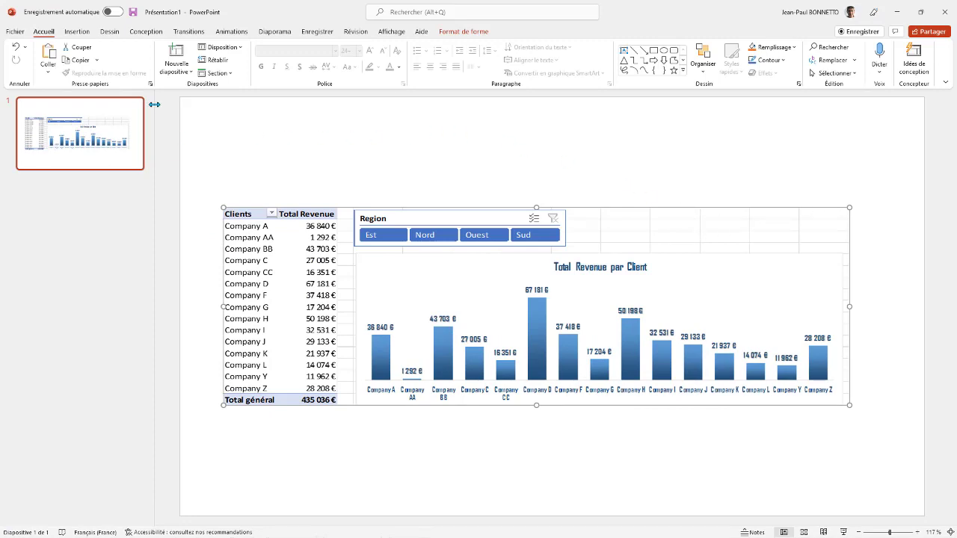
- Draw a rounded rectangle across the top of the slide and round it into a pill
{"action": "left_click", "coordinate": [76, 33]}
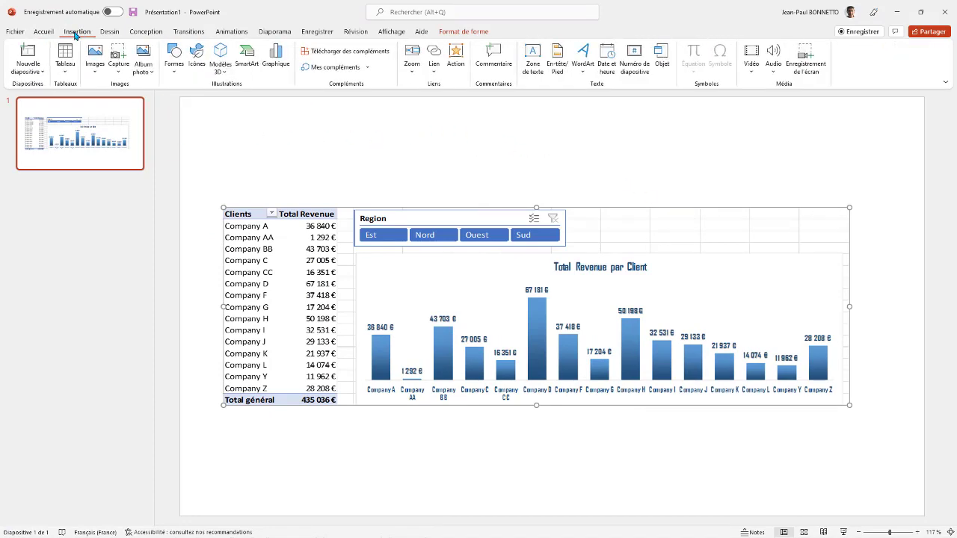
{"action": "left_click", "coordinate": [174, 66]}
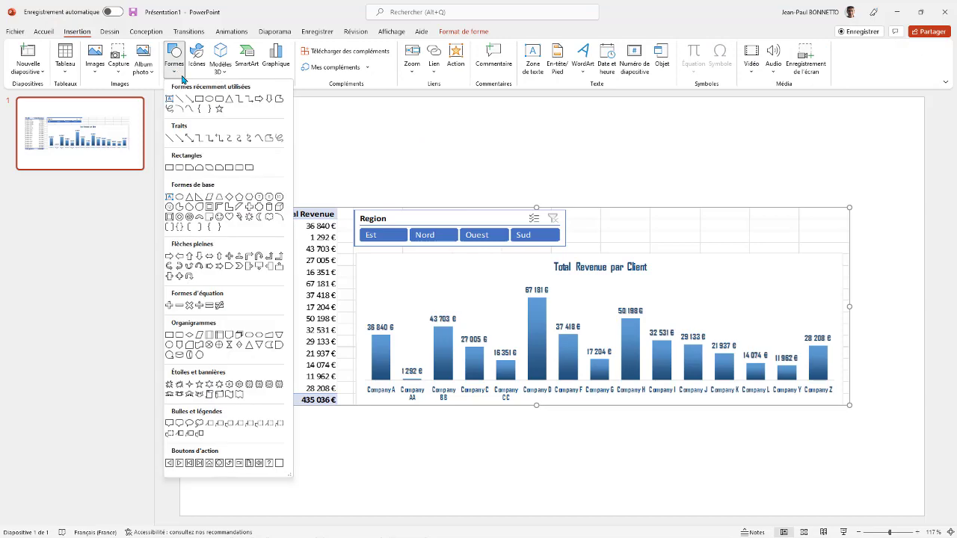
{"action": "left_click", "coordinate": [218, 102]}
{"action": "left_click_drag", "start_coordinate": [333, 117], "coordinate": [740, 168]}
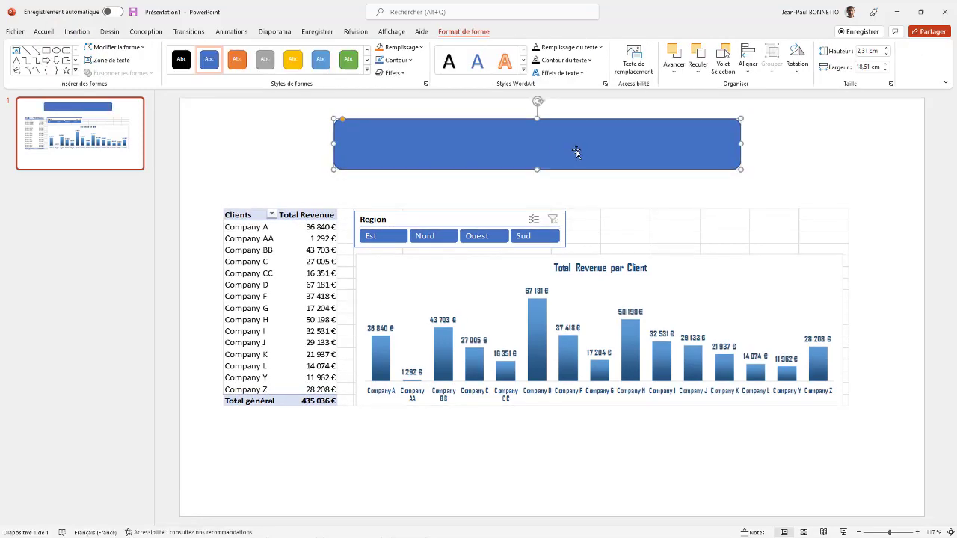
{"action": "mouse_move", "coordinate": [341, 120]}
{"action": "left_mouse_down"}
{"action": "mouse_move", "coordinate": [530, 143]}
{"action": "mouse_move", "coordinate": [513, 141]}
{"action": "left_mouse_up"}
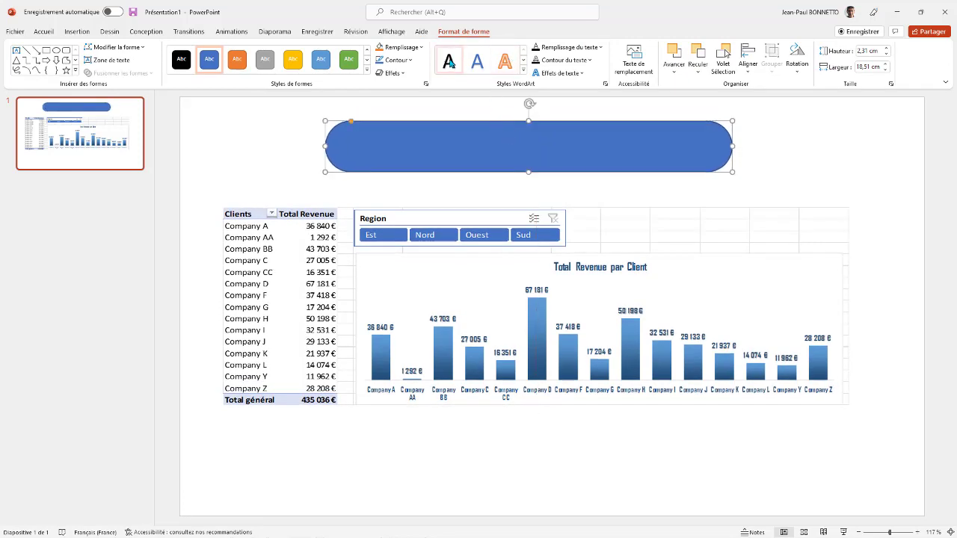
- Write 'REVENUE ANNEE 2022' on the banner in white Agency FB 32
{"action": "left_click", "coordinate": [44, 32]}
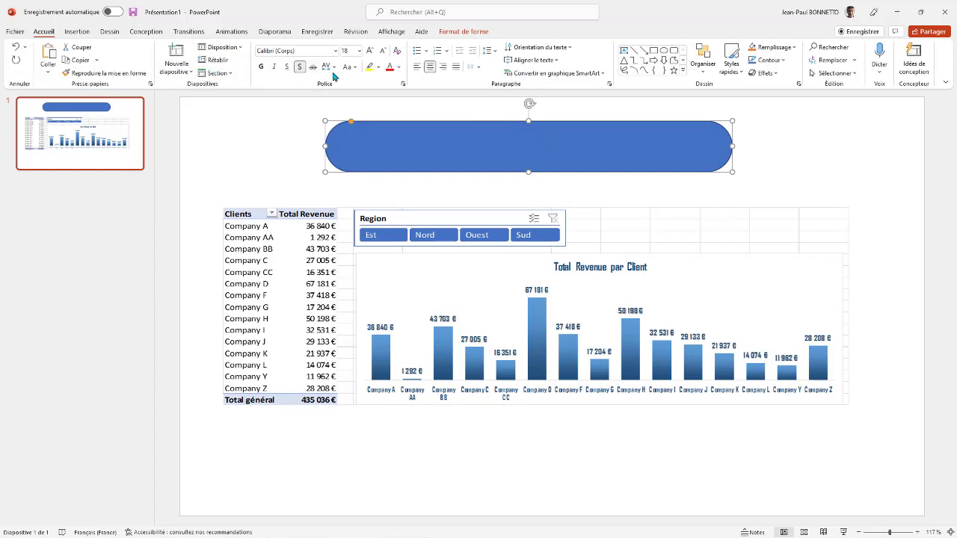
{"action": "left_click", "coordinate": [400, 68]}
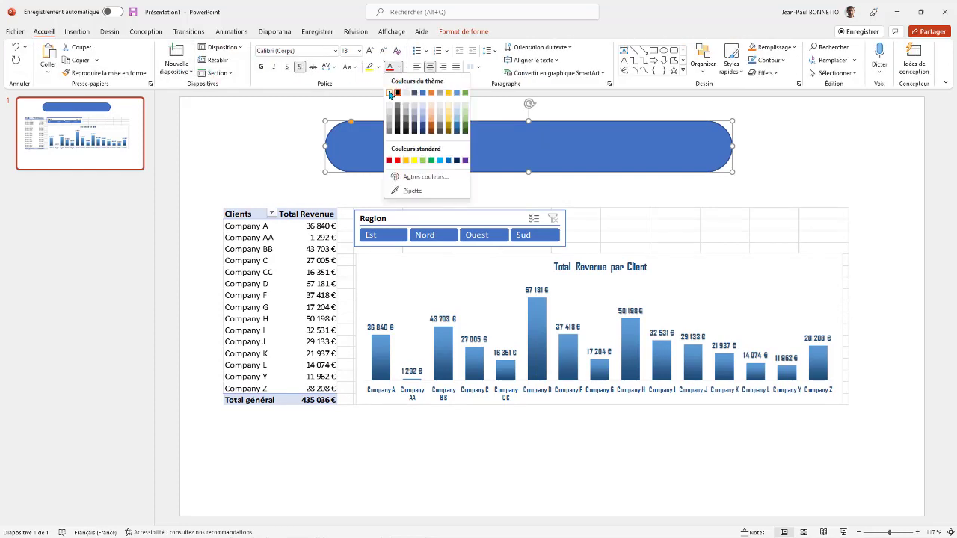
{"action": "left_click", "coordinate": [389, 93]}
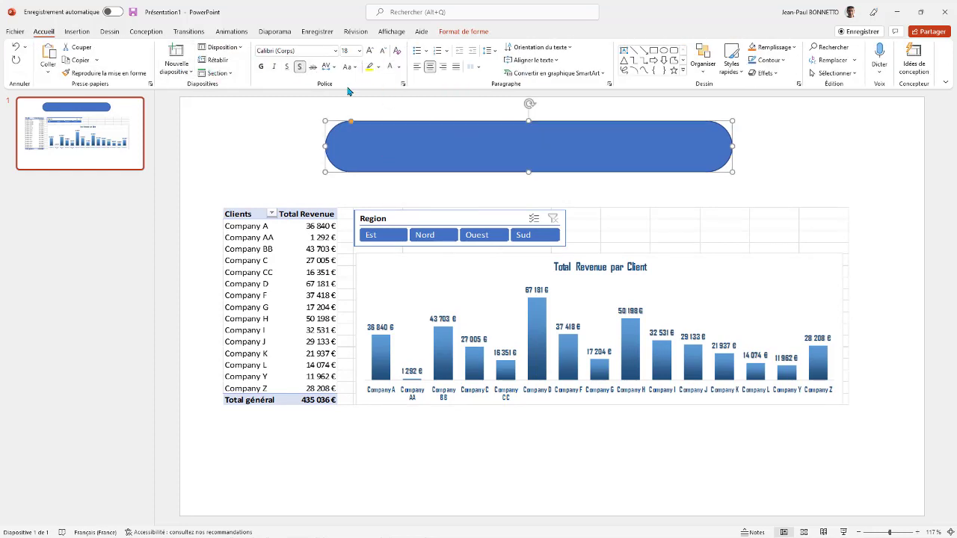
{"action": "left_click", "coordinate": [335, 50]}
{"action": "left_click", "coordinate": [278, 151]}
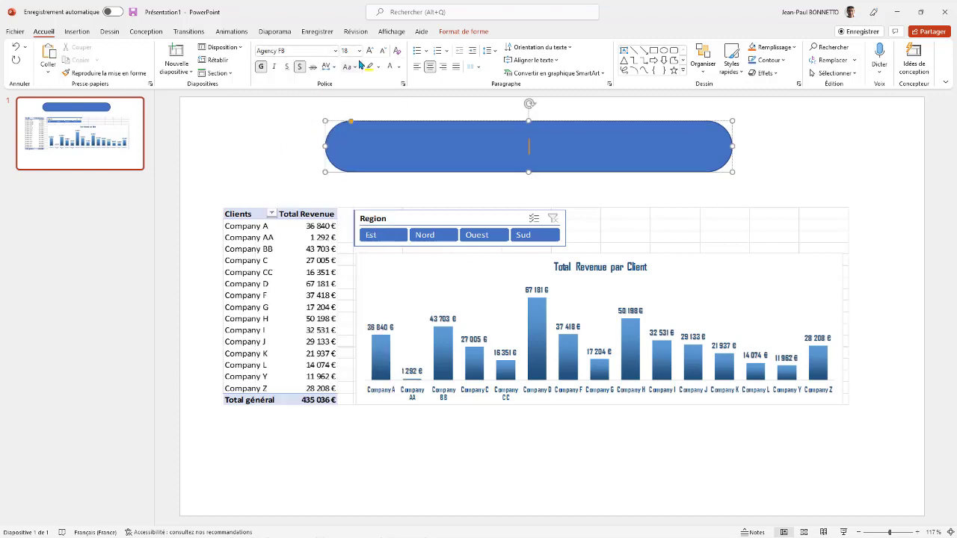
{"action": "left_click", "coordinate": [368, 52]}
{"action": "type", "text": "REVENUE "}
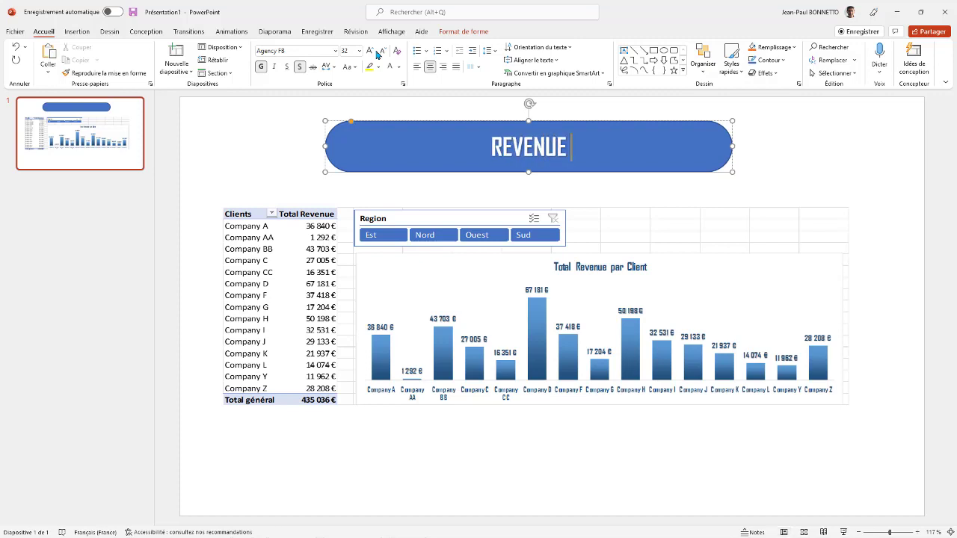
{"action": "type", "text": "ANNEE "}
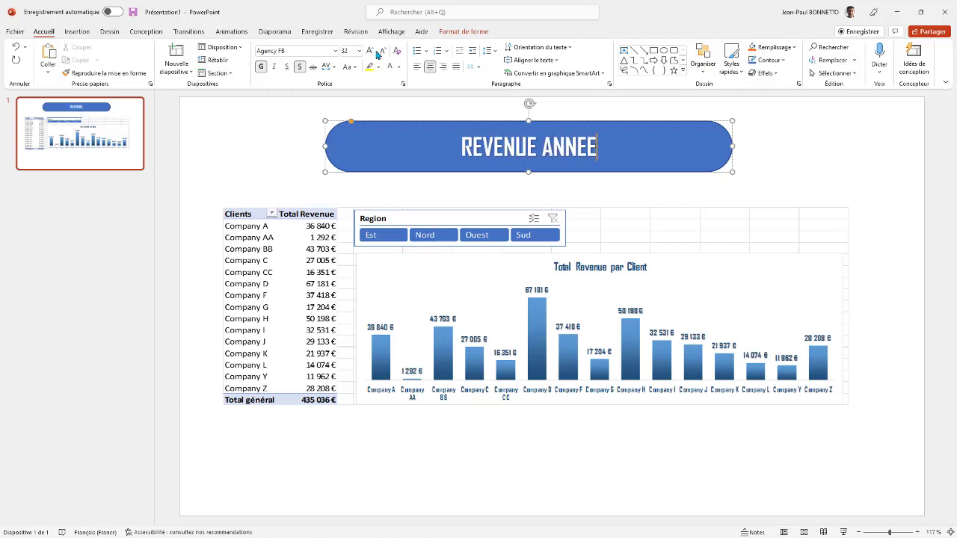
{"action": "type", "text": "2022"}
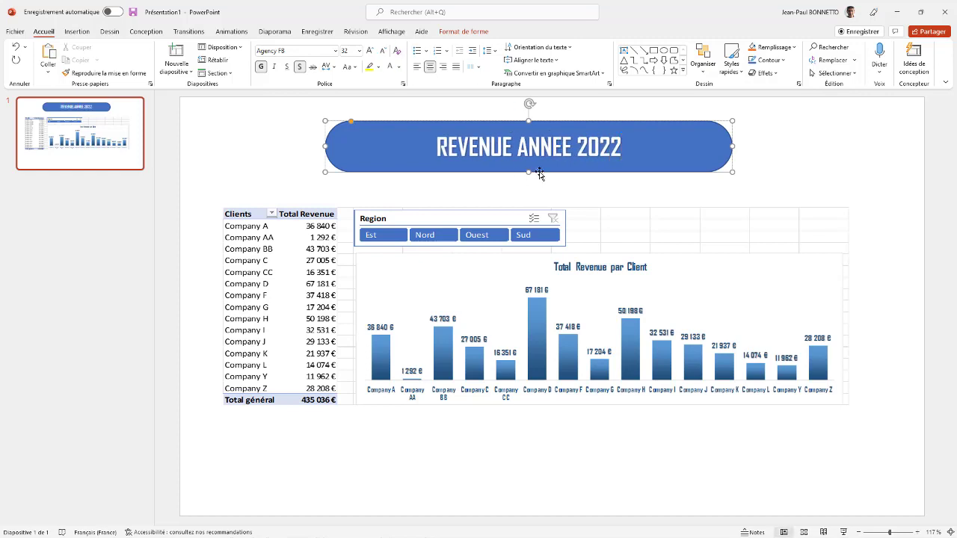
- Shorten the title banner slightly and give it an outer shadow
{"action": "left_click_drag", "start_coordinate": [528, 172], "coordinate": [527, 159]}
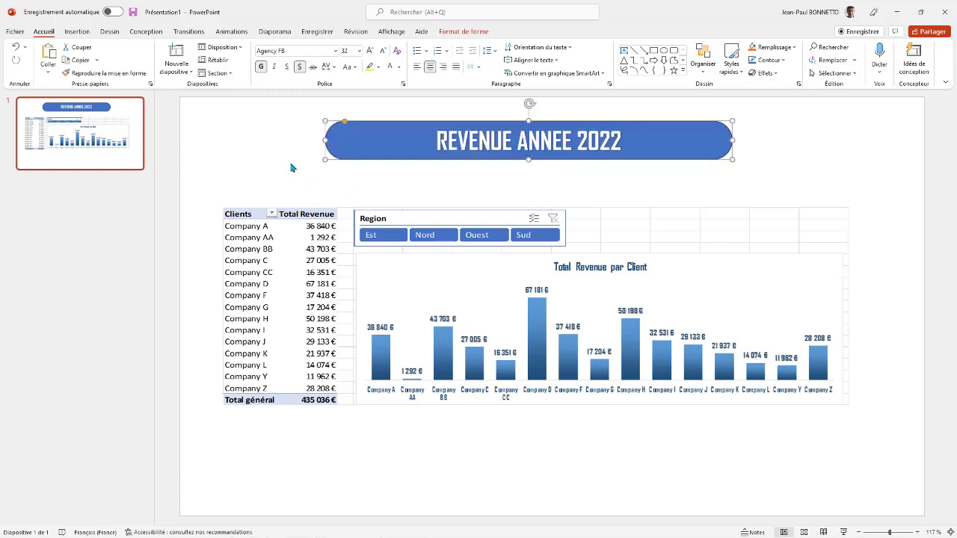
{"action": "left_click", "coordinate": [464, 31]}
{"action": "left_click", "coordinate": [367, 69]}
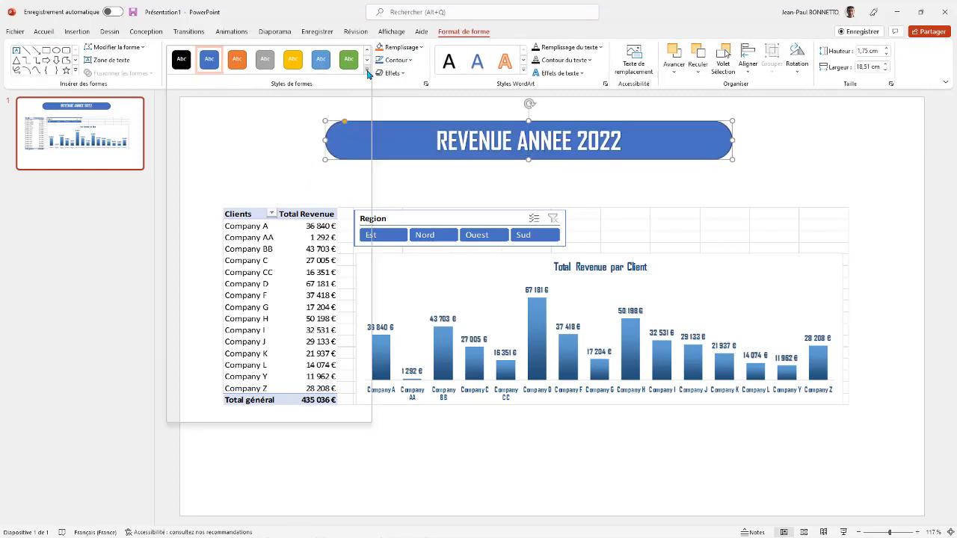
{"action": "left_click", "coordinate": [404, 73]}
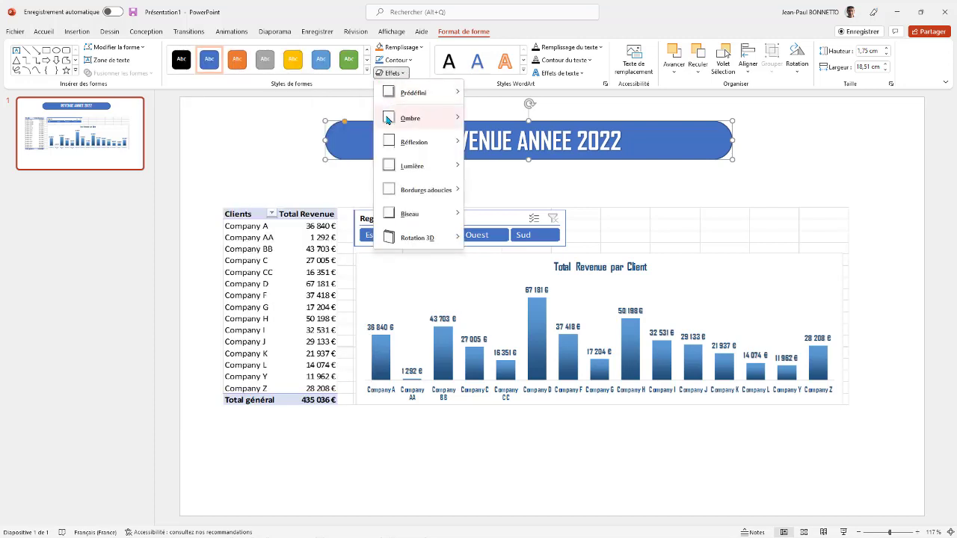
{"action": "mouse_move", "coordinate": [395, 119]}
{"action": "left_click", "coordinate": [474, 186]}
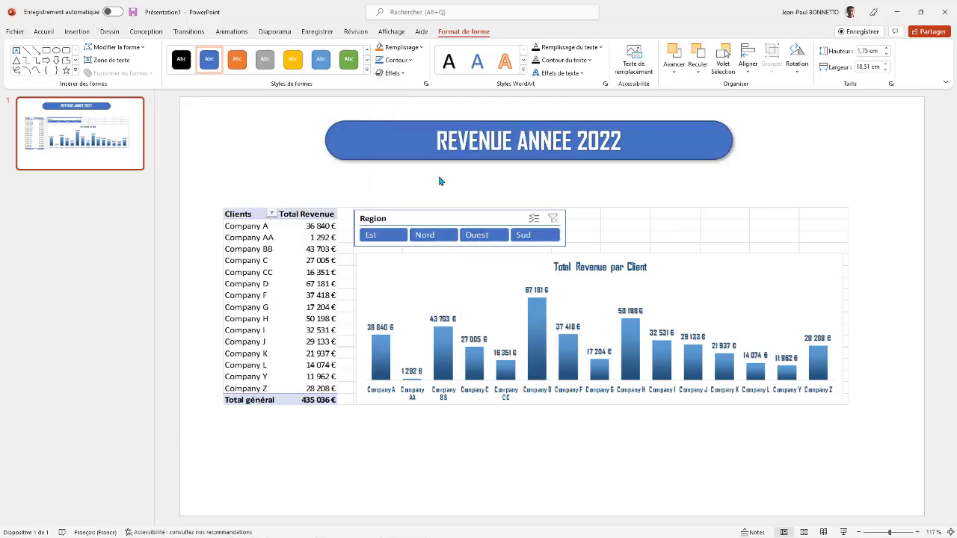
- Set the title banner's outline to Sans contour and deselect it to check the result
{"action": "left_click", "coordinate": [414, 63]}
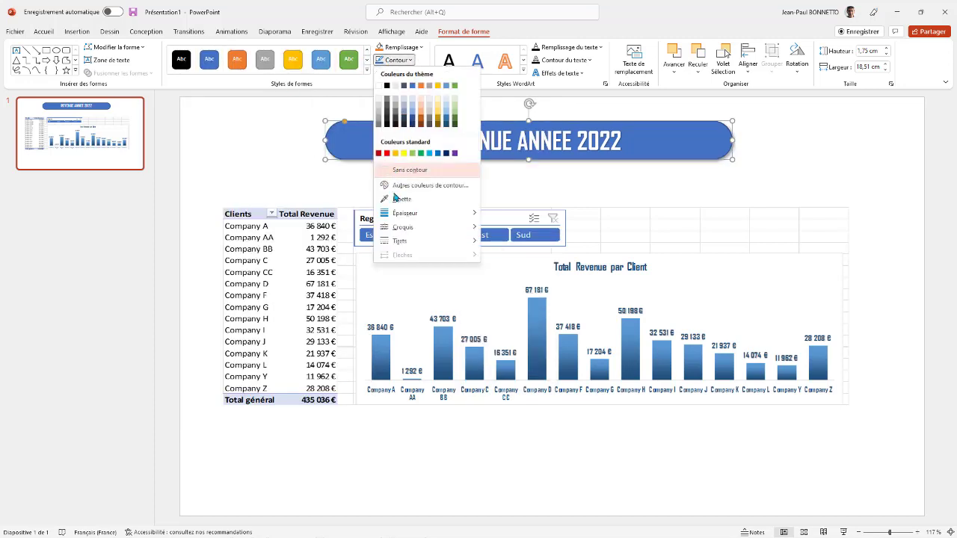
{"action": "left_click", "coordinate": [410, 170]}
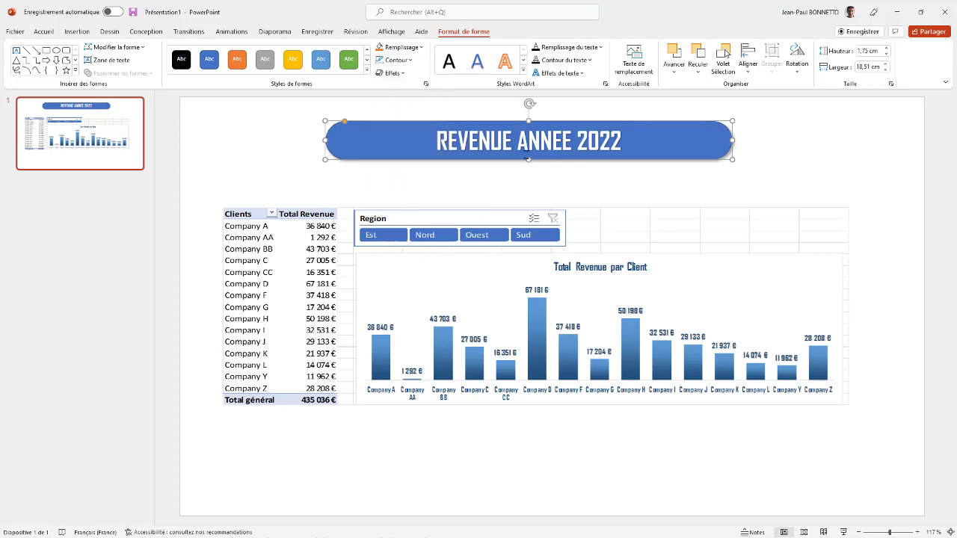
{"action": "left_click", "coordinate": [493, 177]}
{"action": "left_click", "coordinate": [527, 159]}
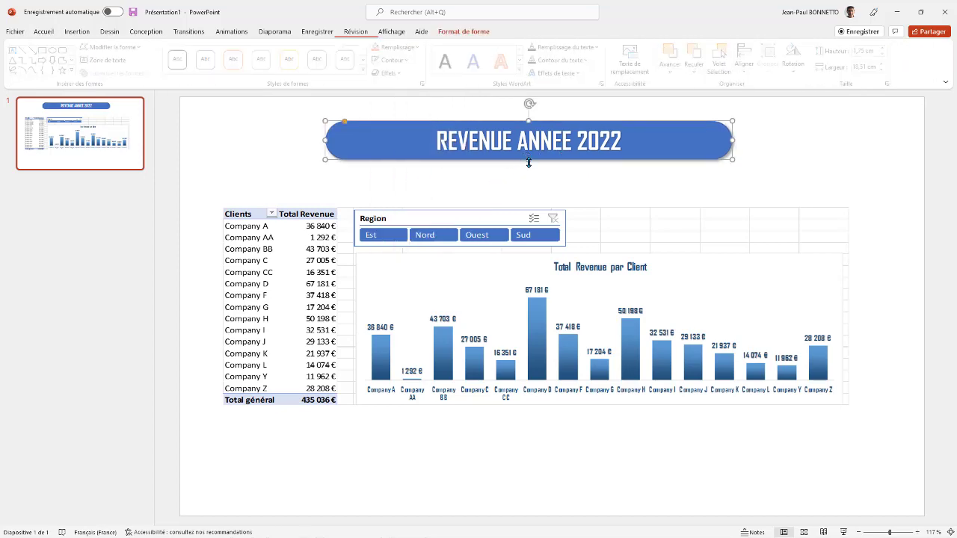
{"action": "left_click", "coordinate": [490, 175]}
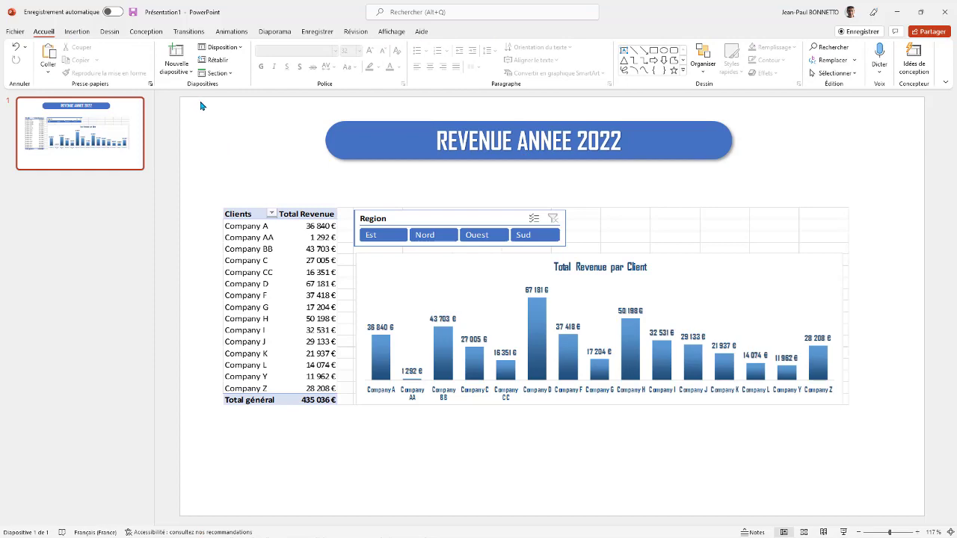
- In the embedded Excel object, hide the Clients and Total Revenue columns (A–B)
{"action": "left_click", "coordinate": [621, 210]}
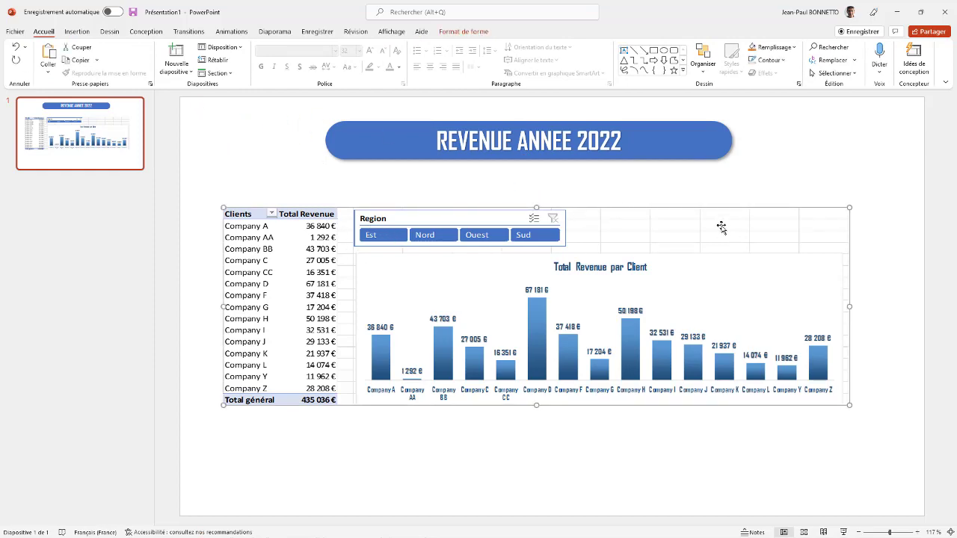
{"action": "double_click", "coordinate": [684, 232]}
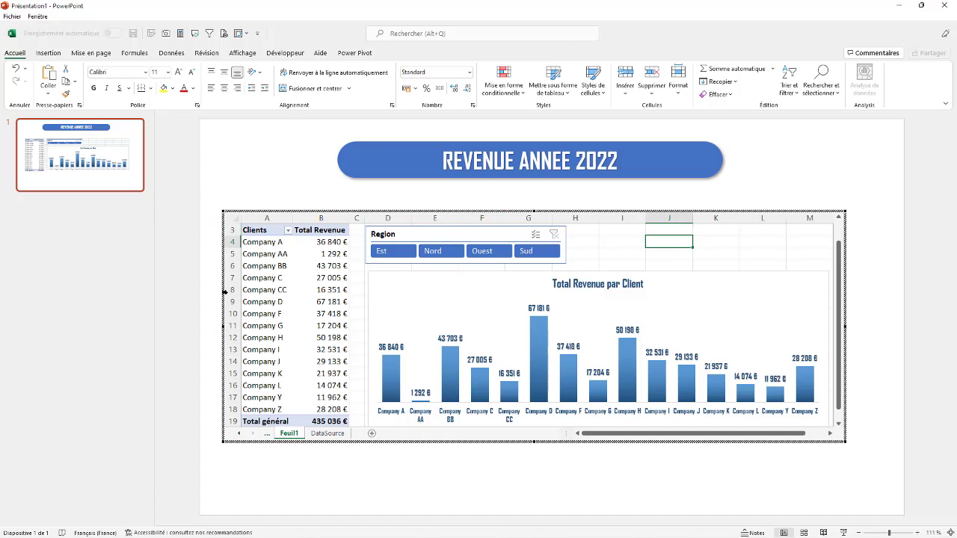
{"action": "left_click", "coordinate": [322, 218]}
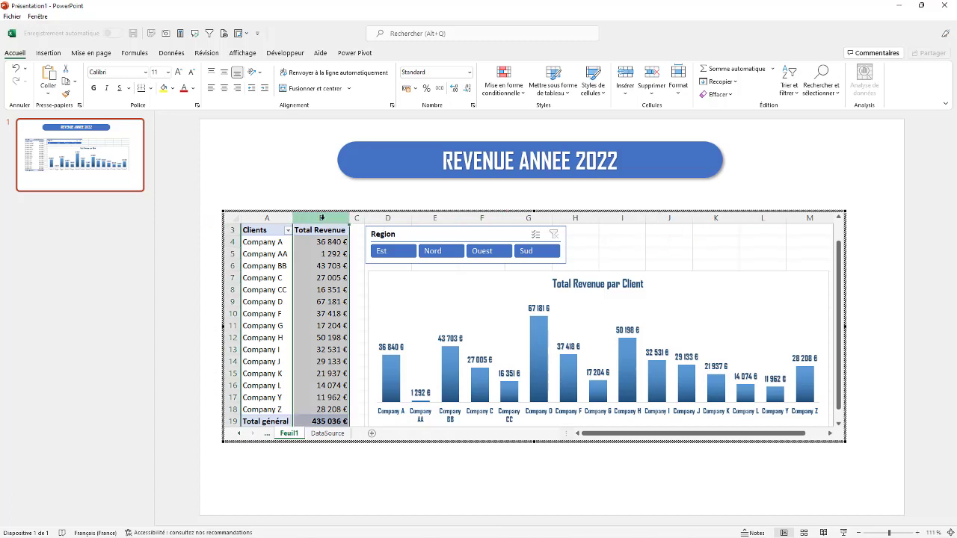
{"action": "left_click_drag", "start_coordinate": [321, 218], "coordinate": [265, 218]}
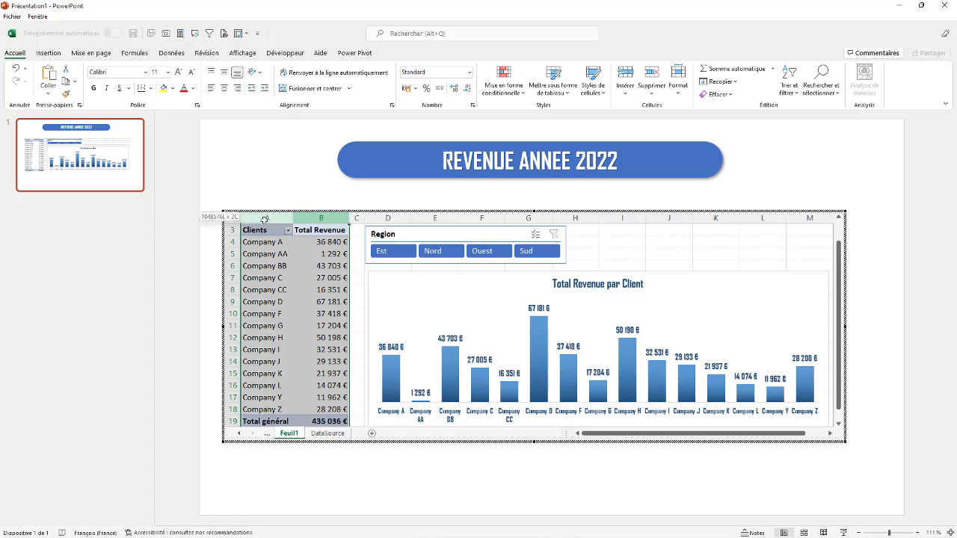
{"action": "right_click", "coordinate": [258, 220]}
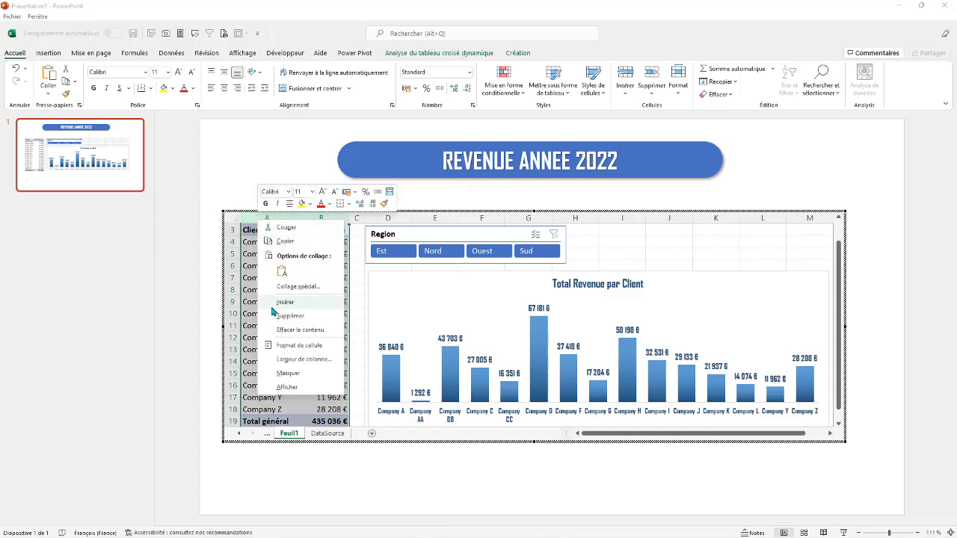
{"action": "left_click", "coordinate": [289, 372]}
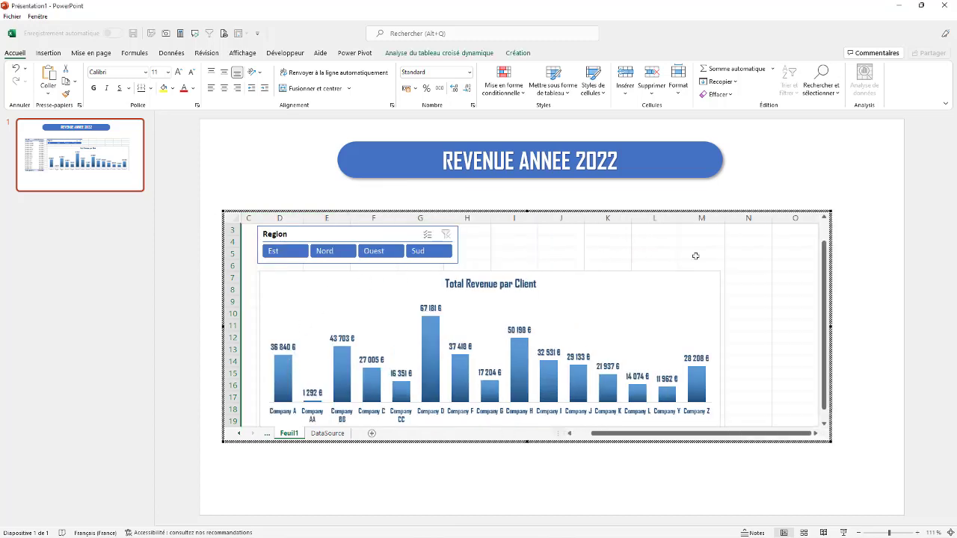
- Widen the revenue chart to the right and enlarge the embedded object to show row 20
{"action": "left_click", "coordinate": [717, 313]}
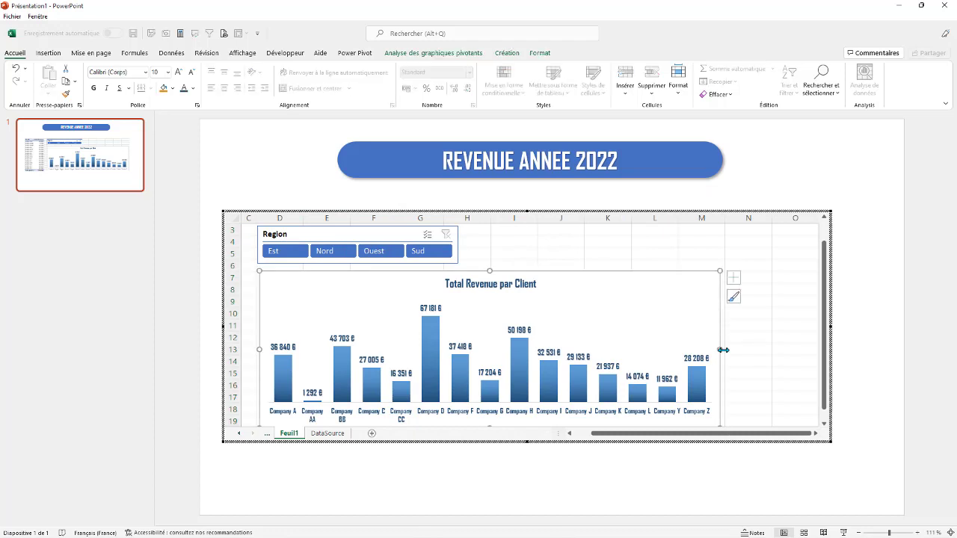
{"action": "left_click_drag", "start_coordinate": [720, 349], "coordinate": [771, 349]}
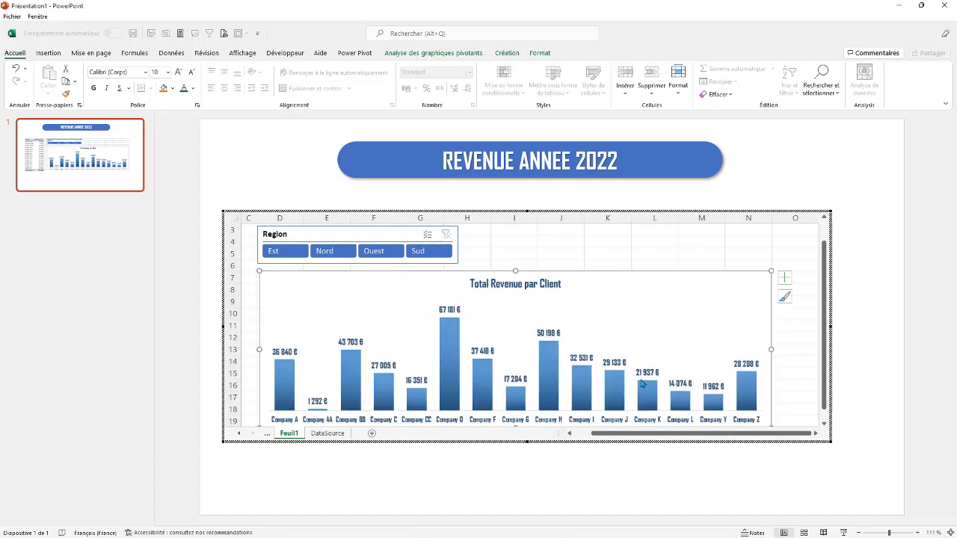
{"action": "left_click_drag", "start_coordinate": [594, 272], "coordinate": [590, 273]}
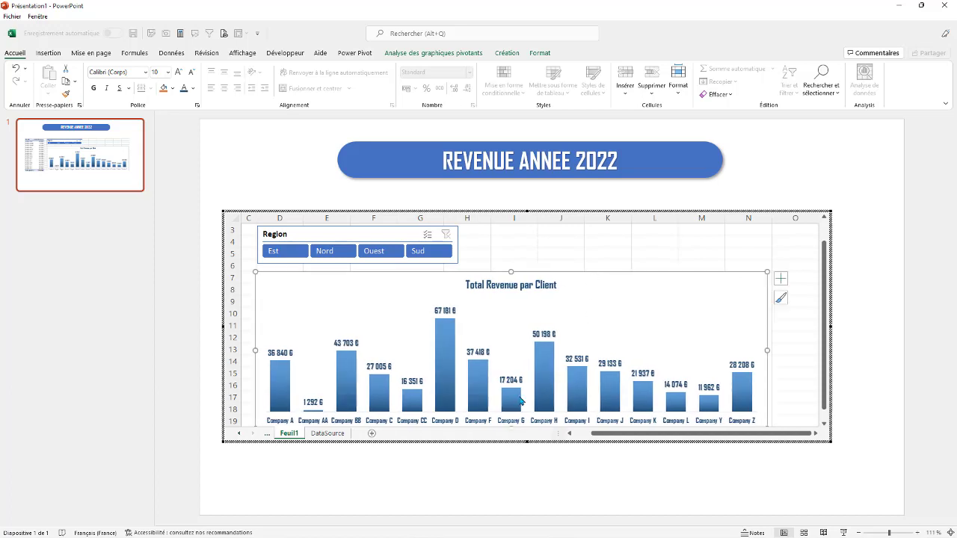
{"action": "left_click", "coordinate": [682, 251]}
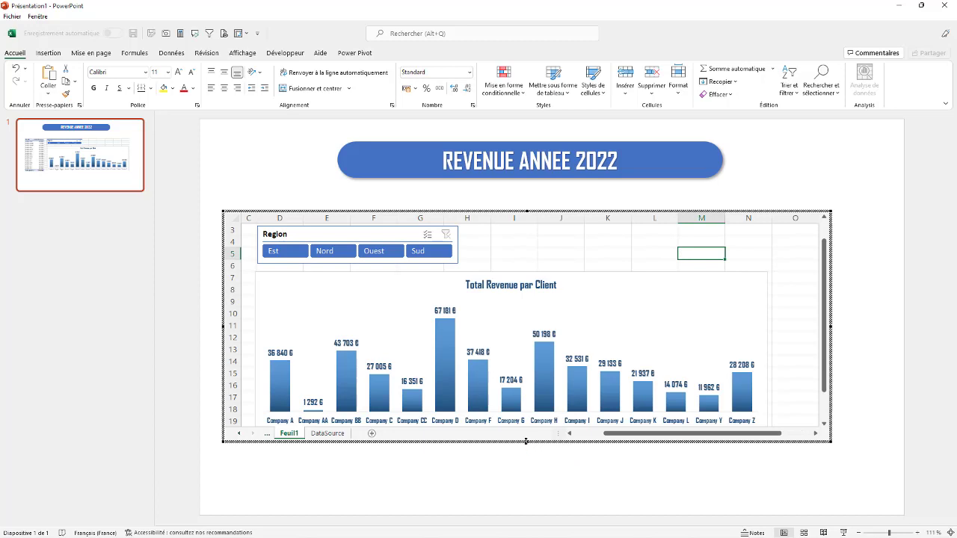
{"action": "left_click_drag", "start_coordinate": [526, 441], "coordinate": [527, 454]}
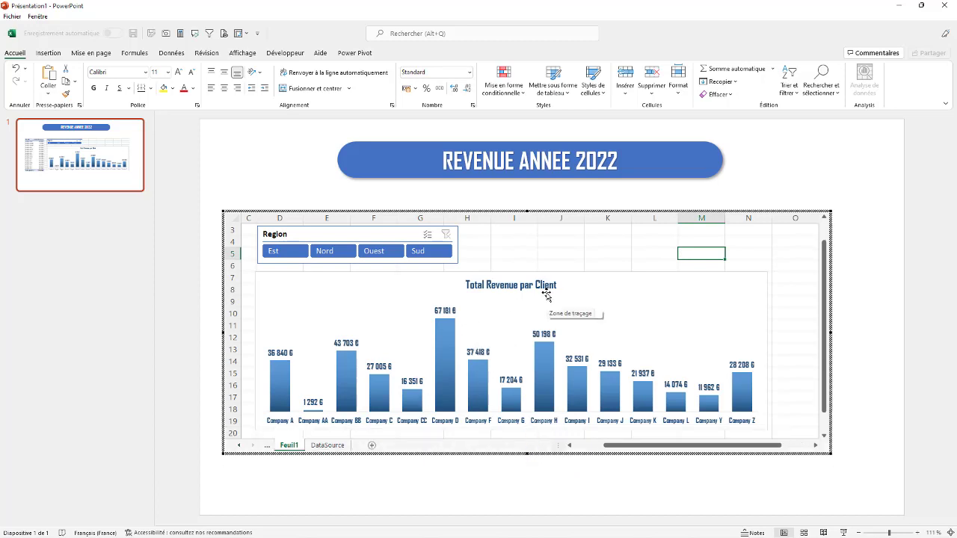
{"action": "left_click", "coordinate": [633, 245]}
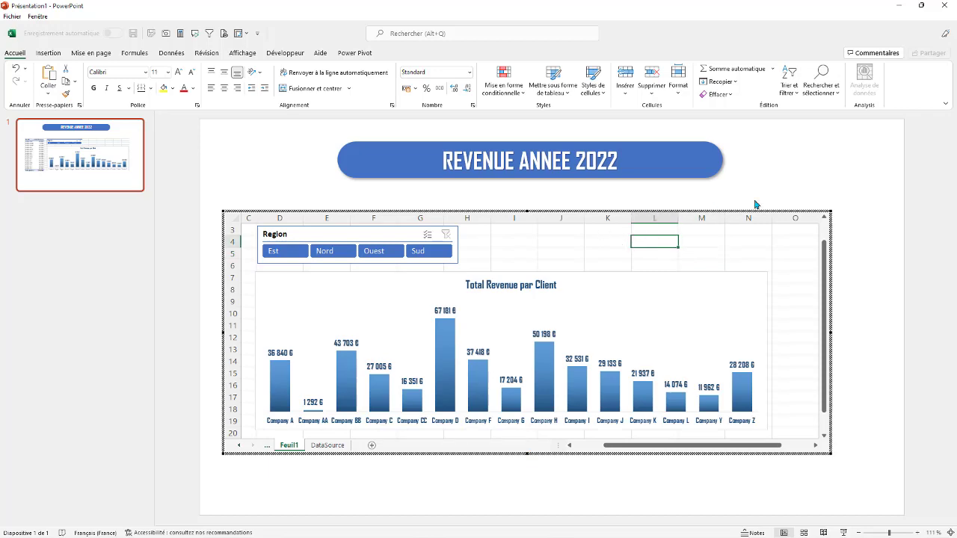
{"action": "left_click", "coordinate": [777, 196]}
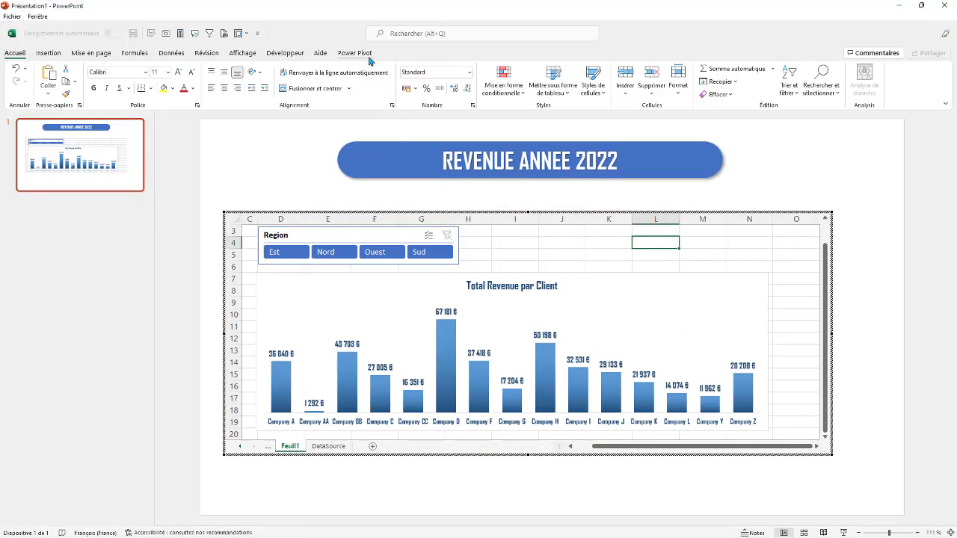
- Uncheck Quadrillage and En-têtes in the embedded sheet's display options, then exit editing
{"action": "left_click", "coordinate": [244, 55]}
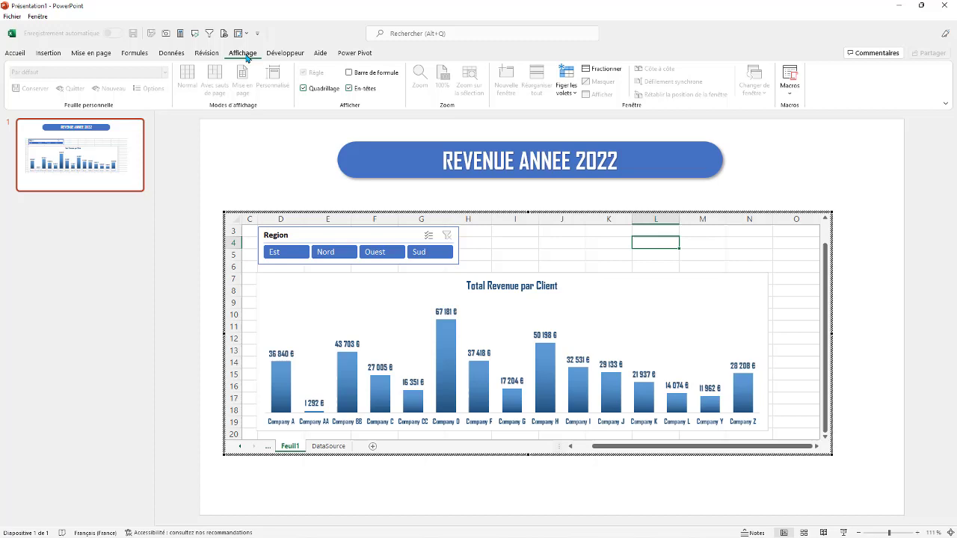
{"action": "left_click", "coordinate": [303, 90]}
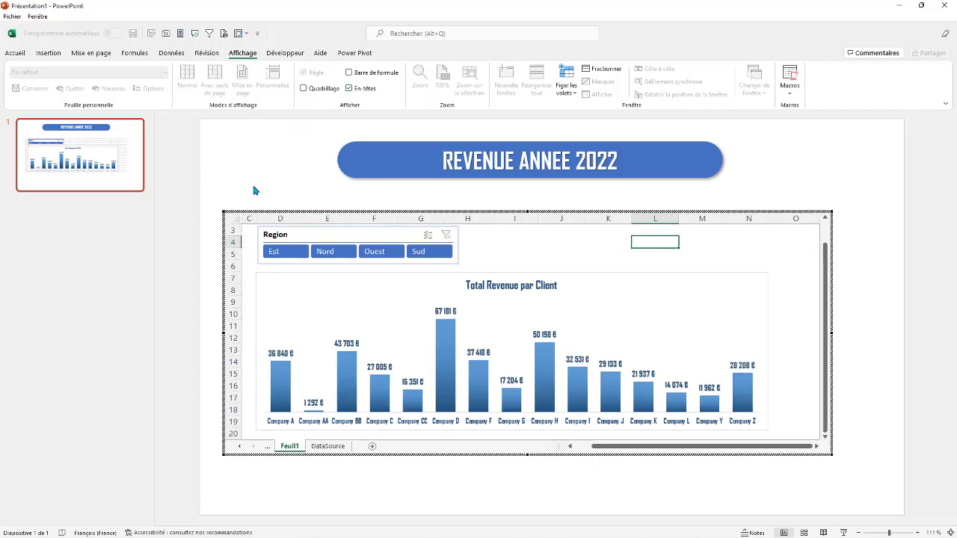
{"action": "left_click", "coordinate": [349, 88]}
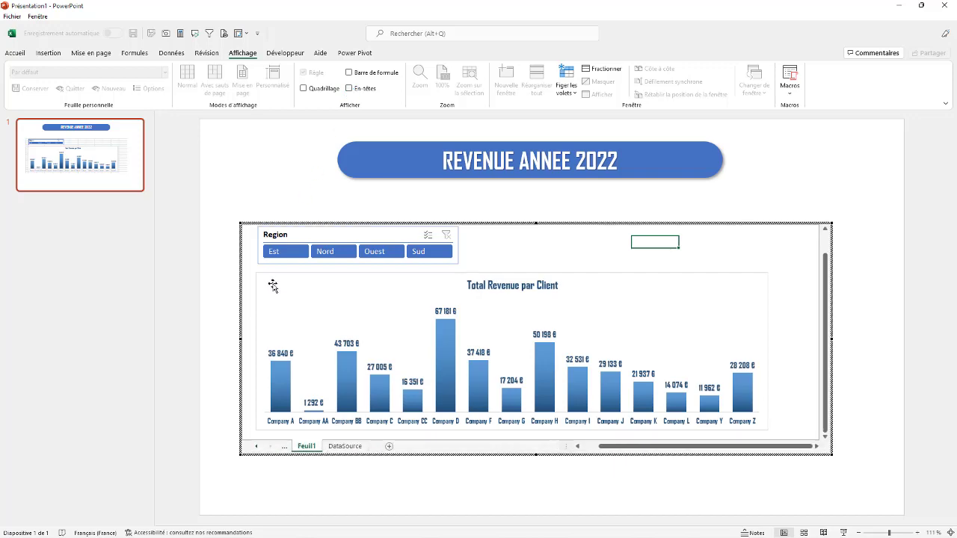
{"action": "left_click", "coordinate": [662, 208]}
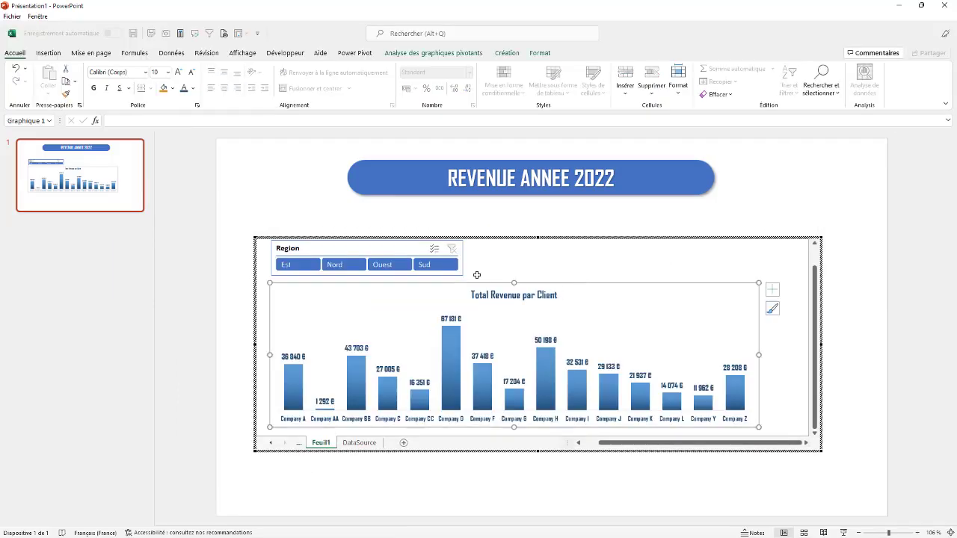
- Format the revenue chart with a light grey fill, Sans contour, and a subtle shadow preset
{"action": "left_click", "coordinate": [539, 53]}
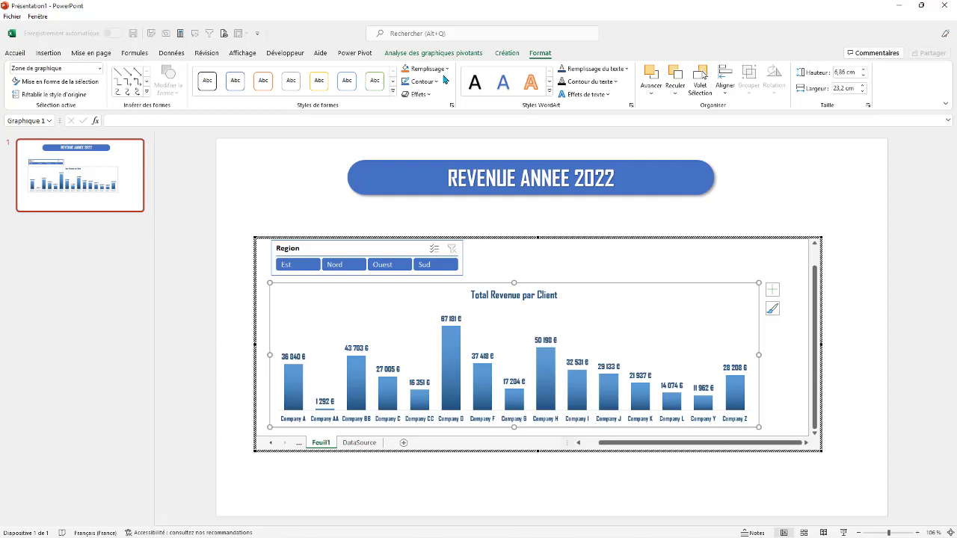
{"action": "left_click", "coordinate": [424, 68]}
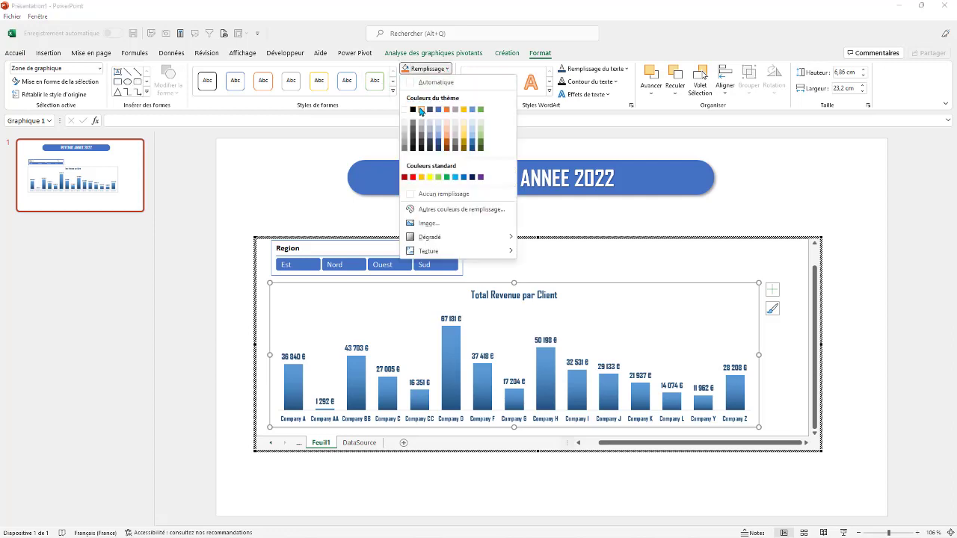
{"action": "left_click", "coordinate": [421, 109]}
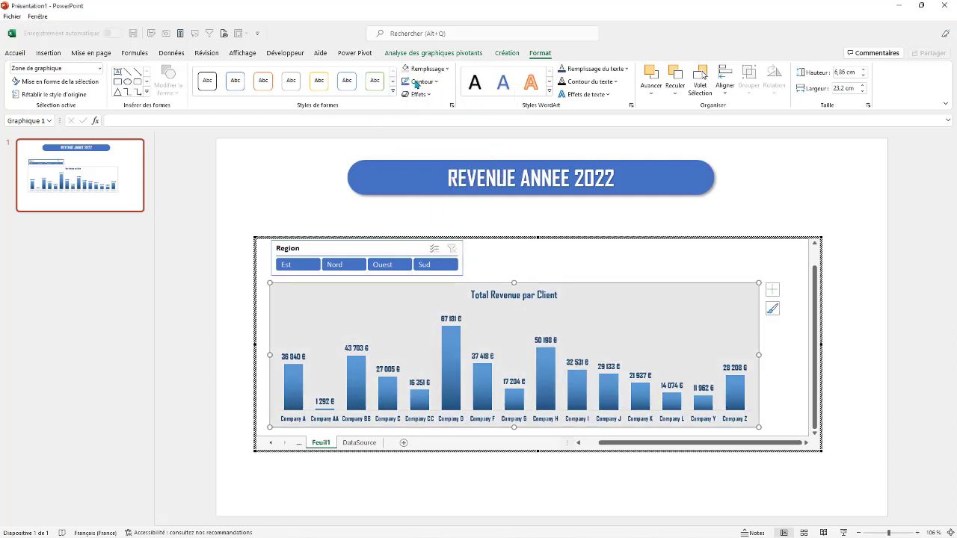
{"action": "left_click", "coordinate": [434, 82]}
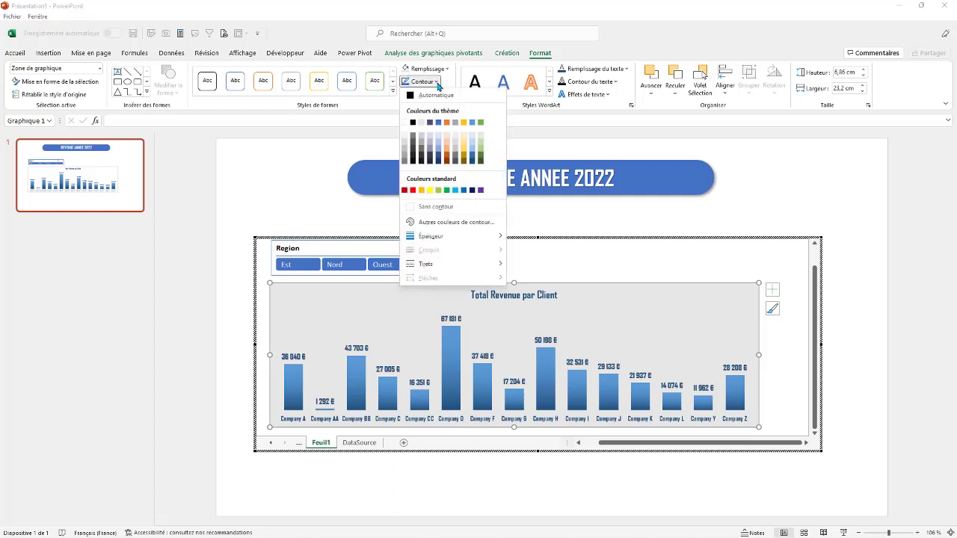
{"action": "left_click", "coordinate": [431, 209]}
{"action": "left_click", "coordinate": [419, 94]}
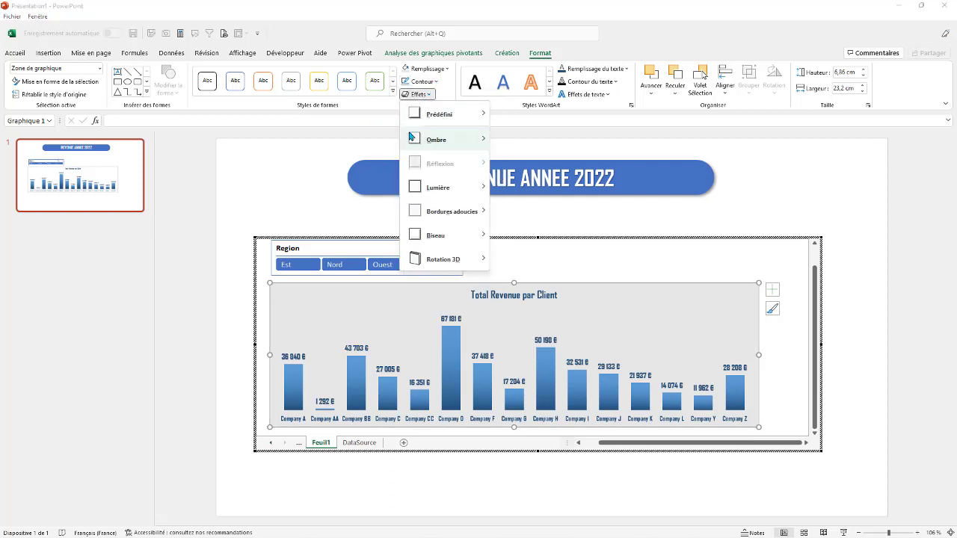
{"action": "mouse_move", "coordinate": [413, 144]}
{"action": "left_click", "coordinate": [503, 207]}
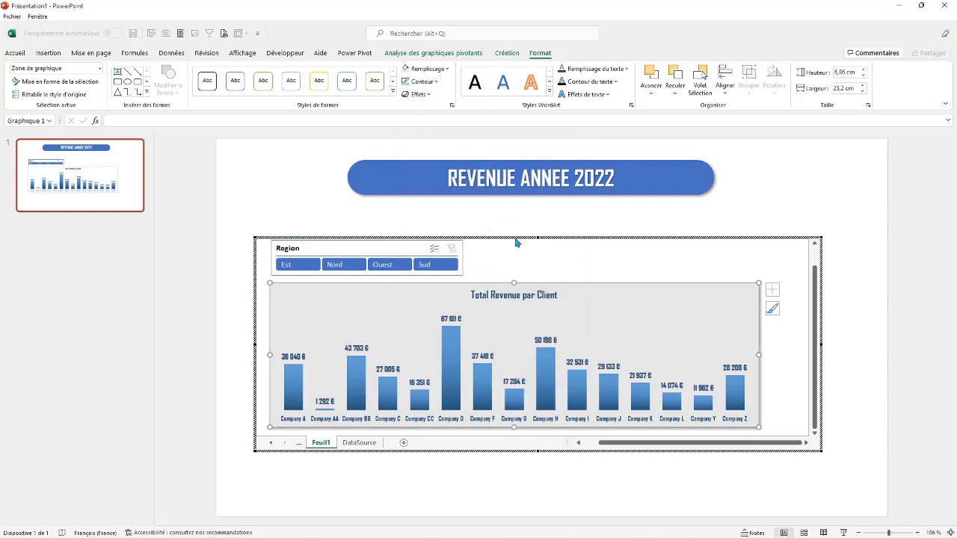
{"action": "left_click", "coordinate": [753, 222]}
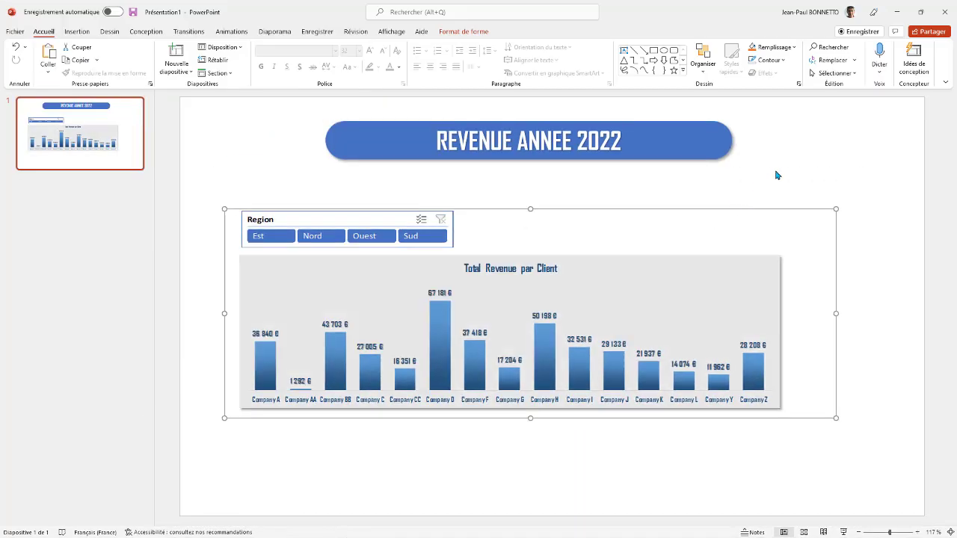
{"action": "left_click", "coordinate": [775, 175]}
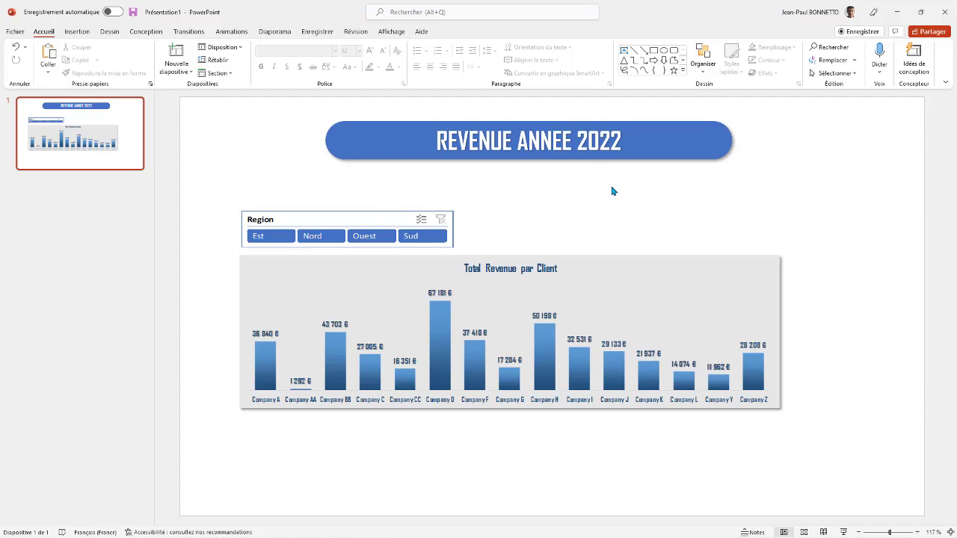
{"action": "double_click", "coordinate": [551, 232]}
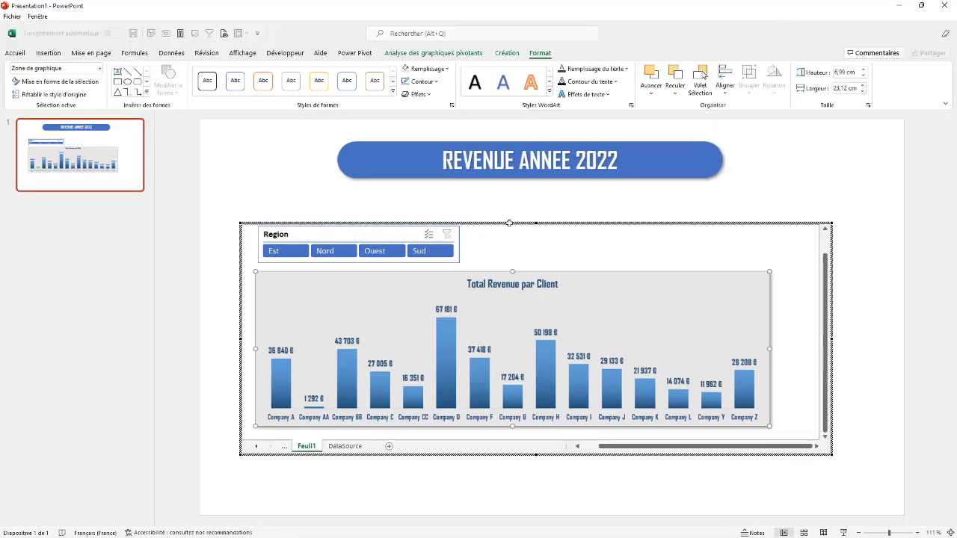
{"action": "left_click", "coordinate": [293, 253]}
{"action": "left_click", "coordinate": [333, 253]}
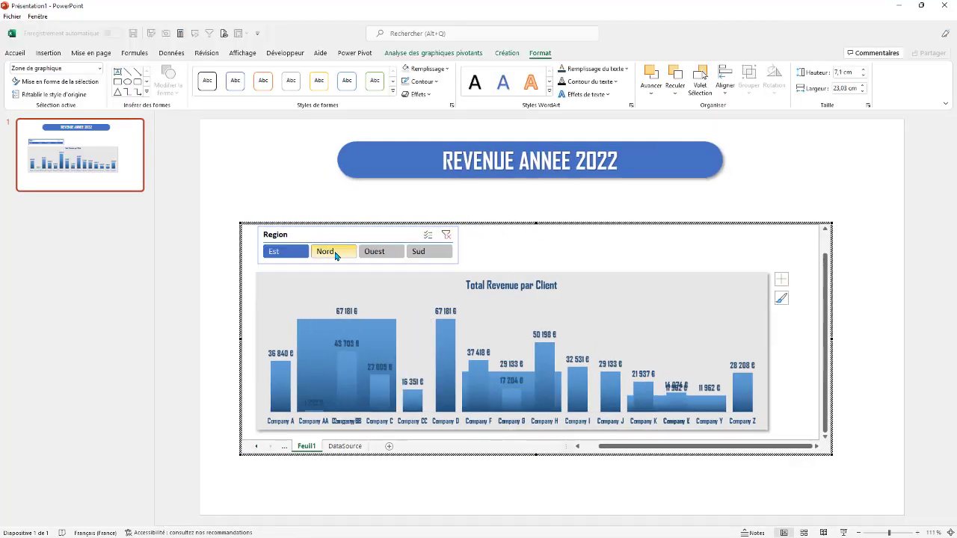
{"action": "left_click", "coordinate": [372, 253]}
{"action": "left_click", "coordinate": [419, 251]}
{"action": "left_click", "coordinate": [273, 252]}
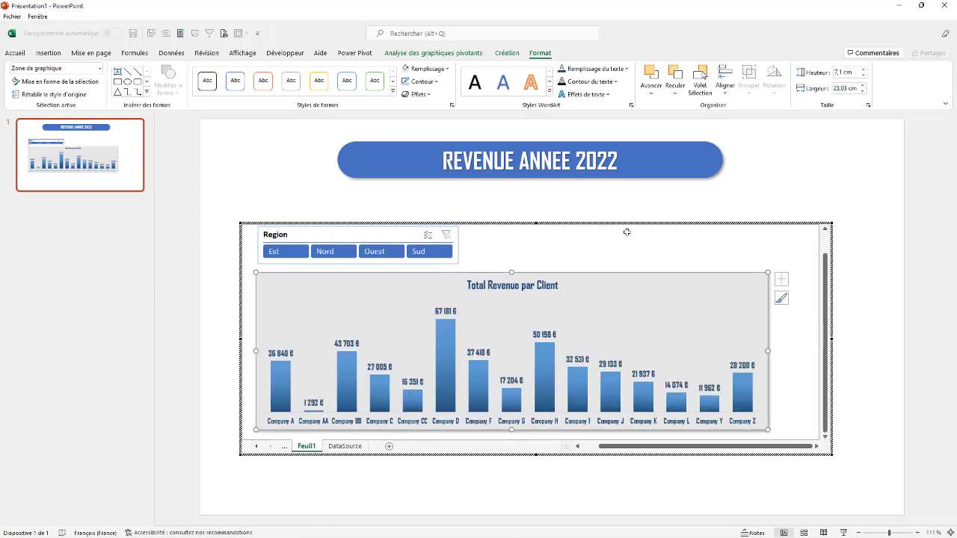
{"action": "left_click", "coordinate": [669, 244]}
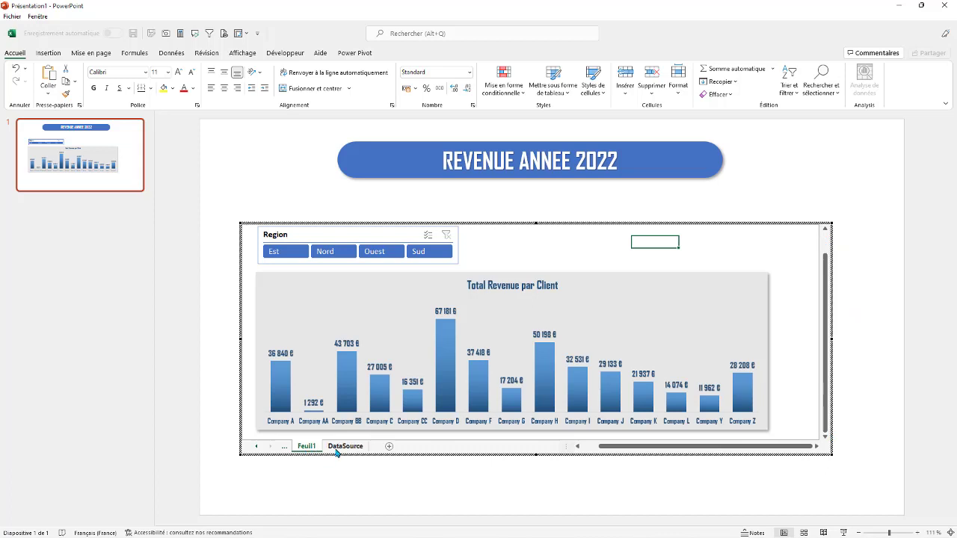
- Switch between the Feuil1 and DataSource sheets of the embedded workbook
{"action": "left_click", "coordinate": [560, 256]}
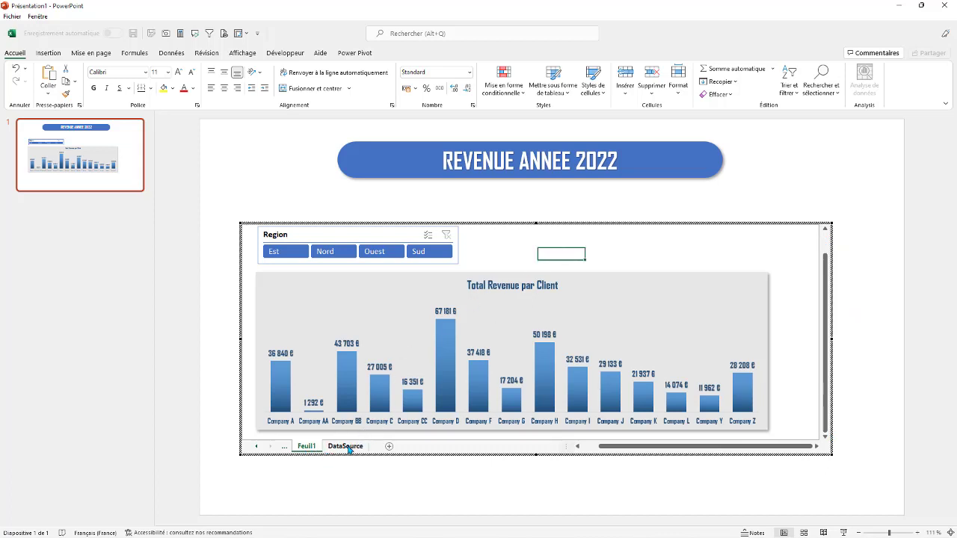
{"action": "left_click", "coordinate": [345, 447]}
{"action": "left_click", "coordinate": [288, 447]}
{"action": "left_click", "coordinate": [534, 244]}
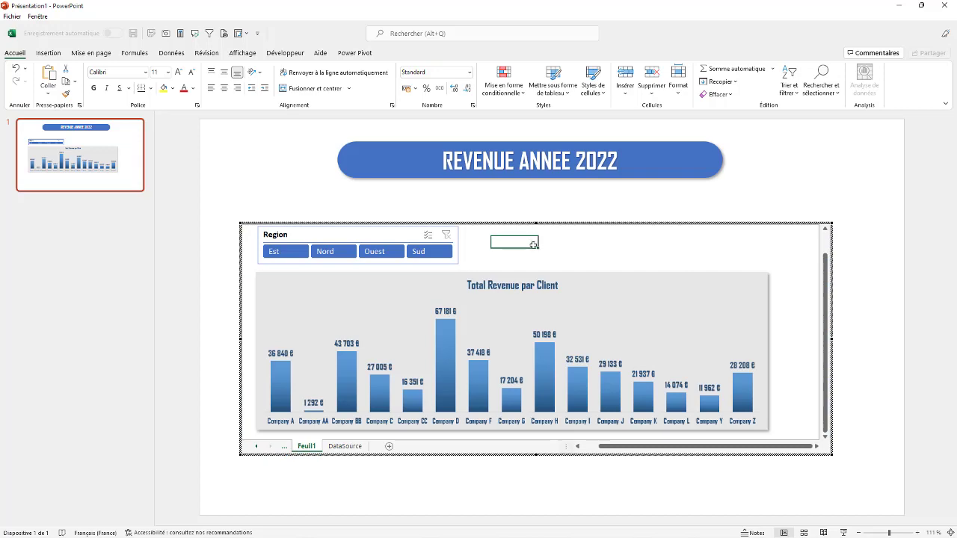
{"action": "left_click", "coordinate": [353, 446]}
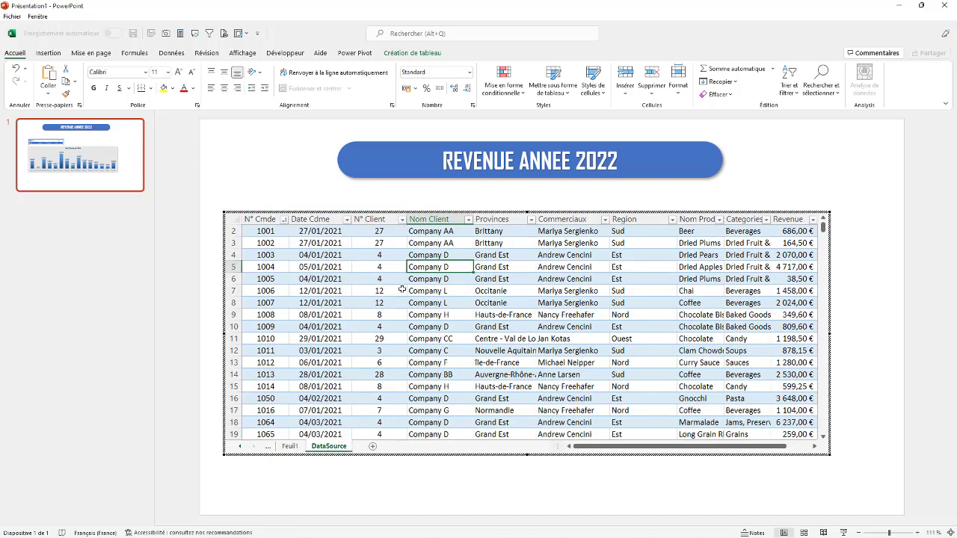
{"action": "scroll", "coordinate": [385, 286], "scroll_direction": "up", "scroll_amount": 1}
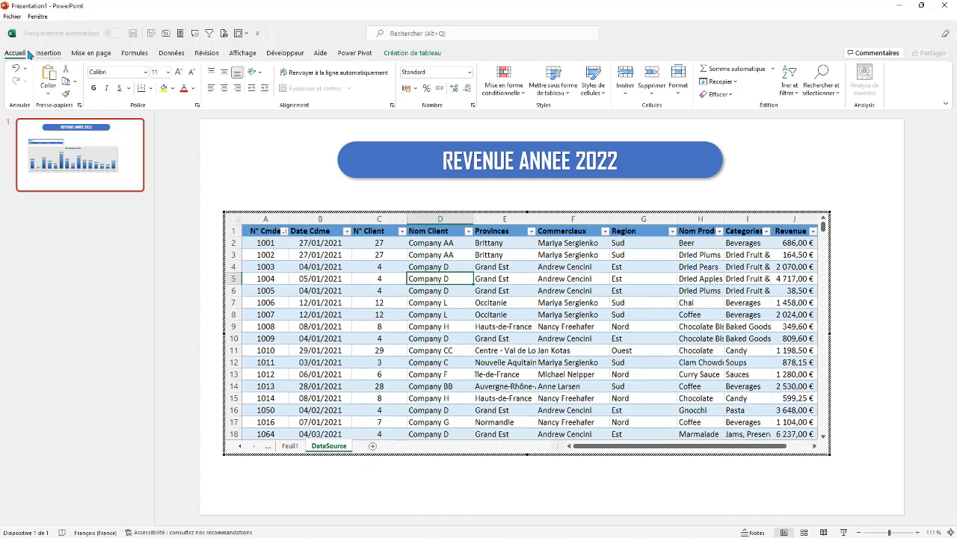
- Hide the DataSource sheet and rename the Feuil1 sheet to 'Dashboard'
{"action": "right_click", "coordinate": [329, 449]}
{"action": "left_click", "coordinate": [378, 413]}
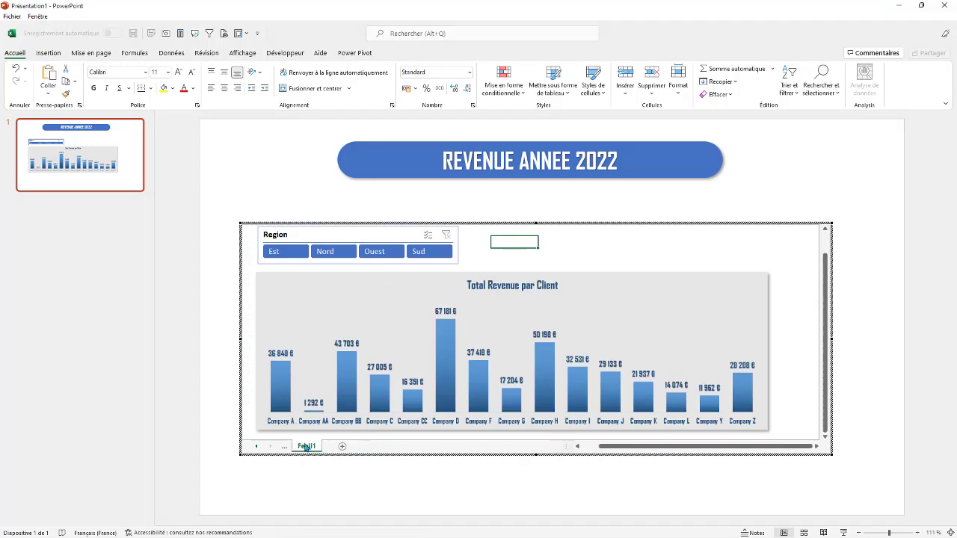
{"action": "double_click", "coordinate": [306, 446]}
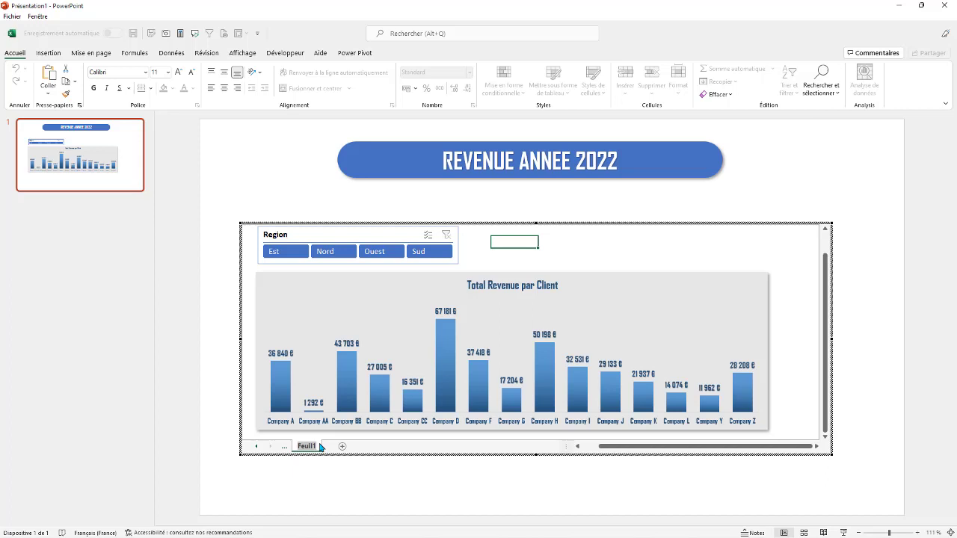
{"action": "type", "text": "Dashboard"}
{"action": "left_click", "coordinate": [678, 213]}
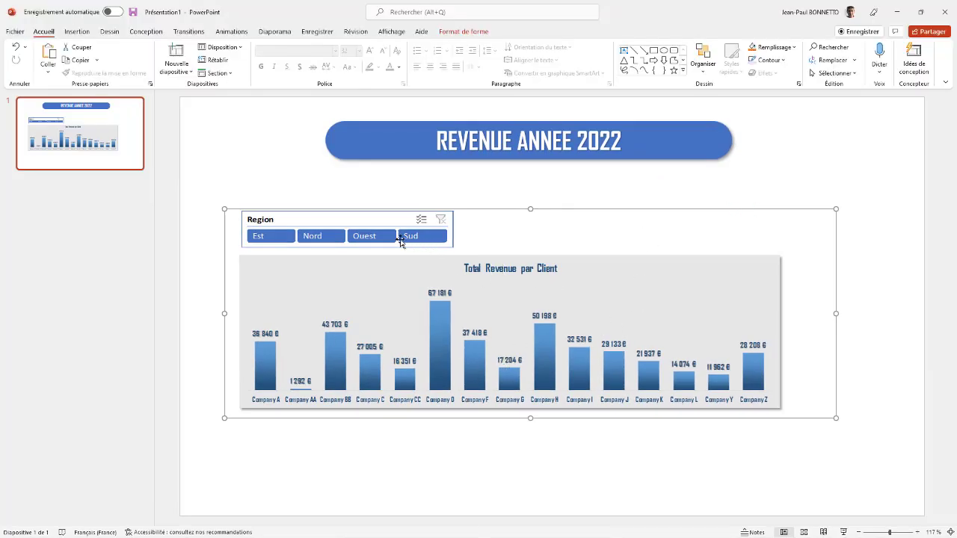
{"action": "left_click", "coordinate": [639, 192]}
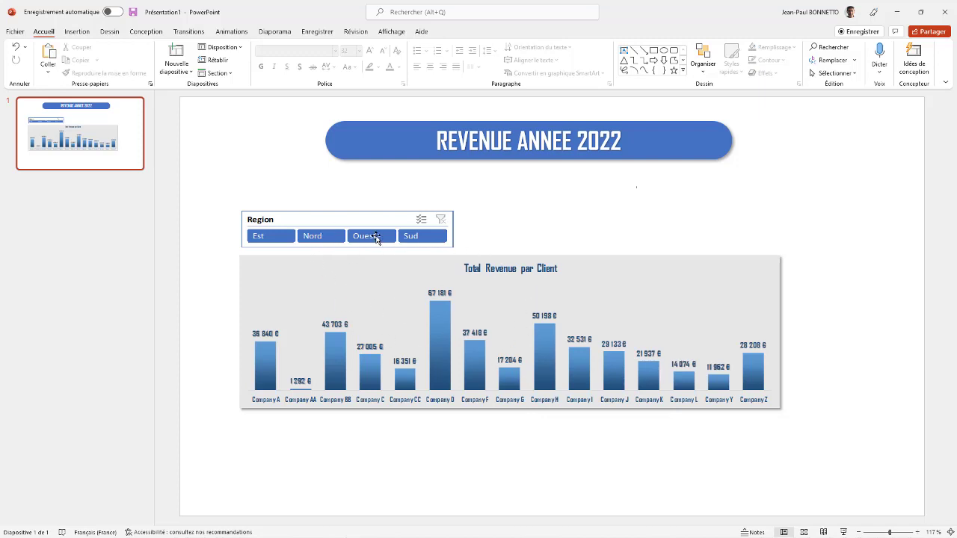
{"action": "double_click", "coordinate": [535, 231]}
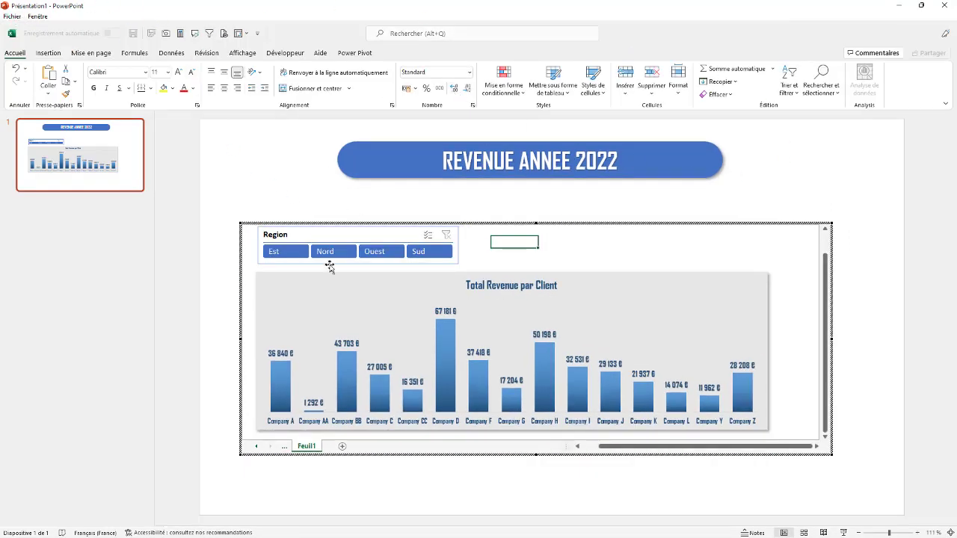
{"action": "left_click", "coordinate": [281, 251]}
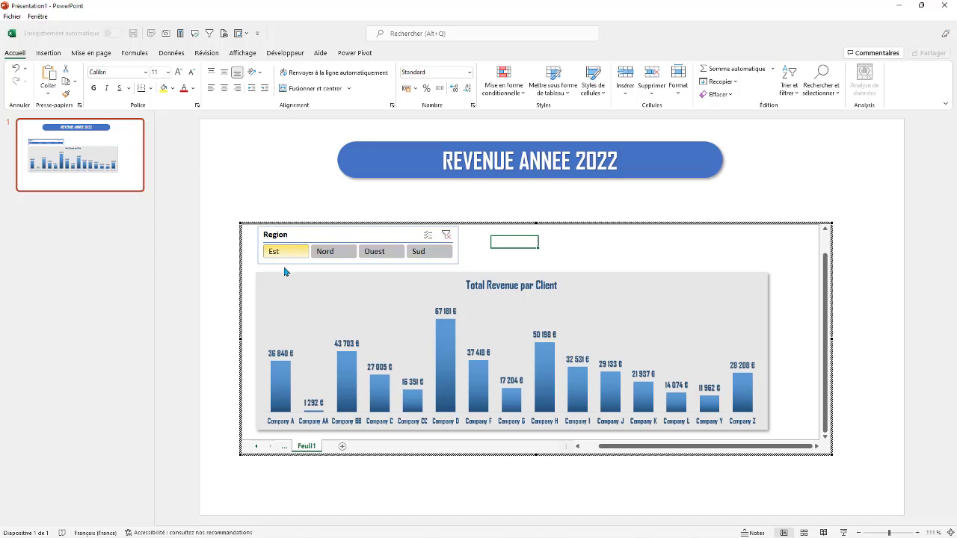
{"action": "left_click", "coordinate": [345, 254]}
{"action": "left_click", "coordinate": [378, 253]}
- Clear the region filter and sort the chart bars largest to smallest, Company D first
{"action": "left_click", "coordinate": [446, 235]}
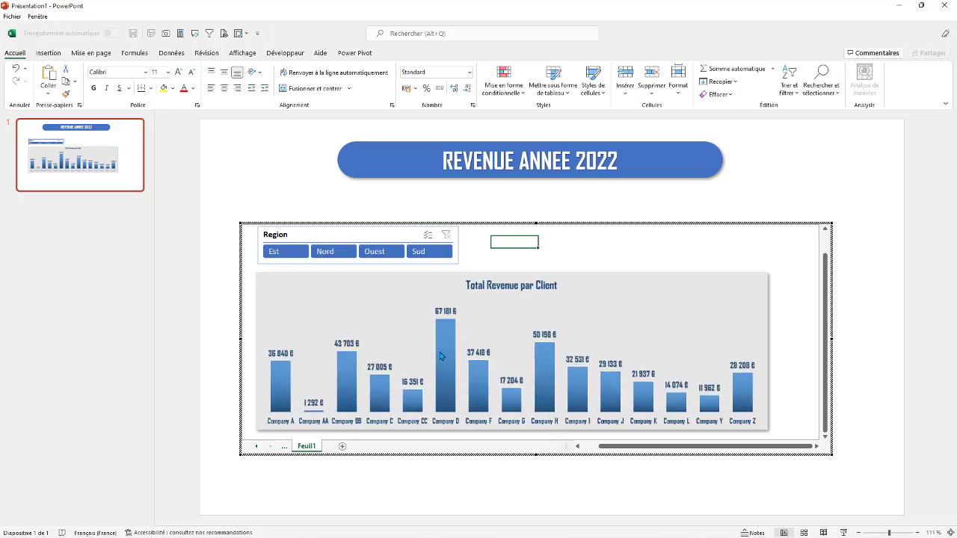
{"action": "right_click", "coordinate": [446, 350]}
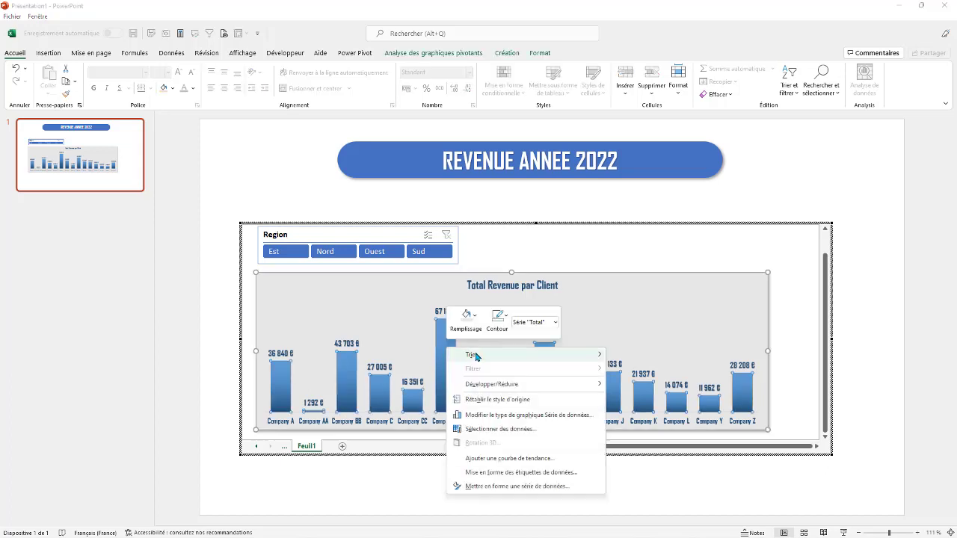
{"action": "mouse_move", "coordinate": [516, 357]}
{"action": "left_click", "coordinate": [646, 372]}
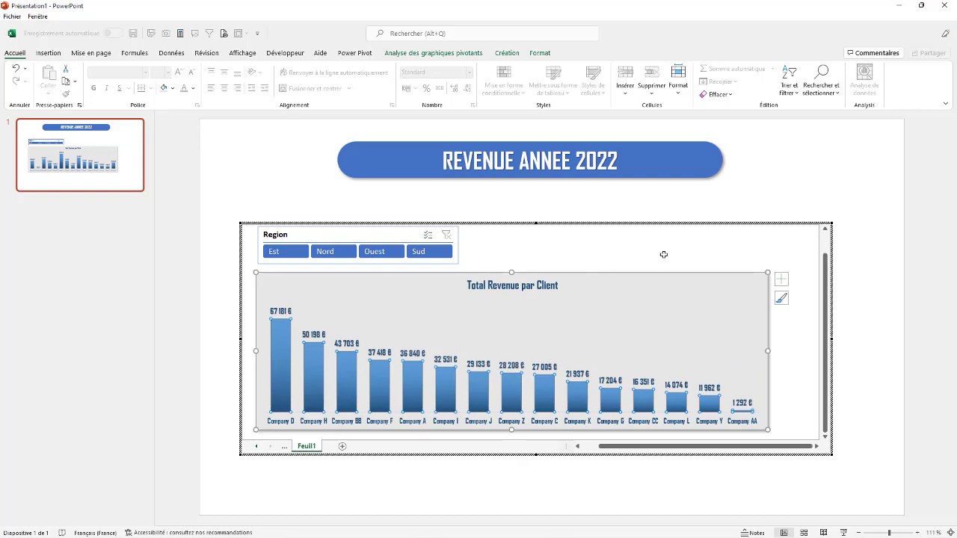
{"action": "left_click", "coordinate": [706, 213]}
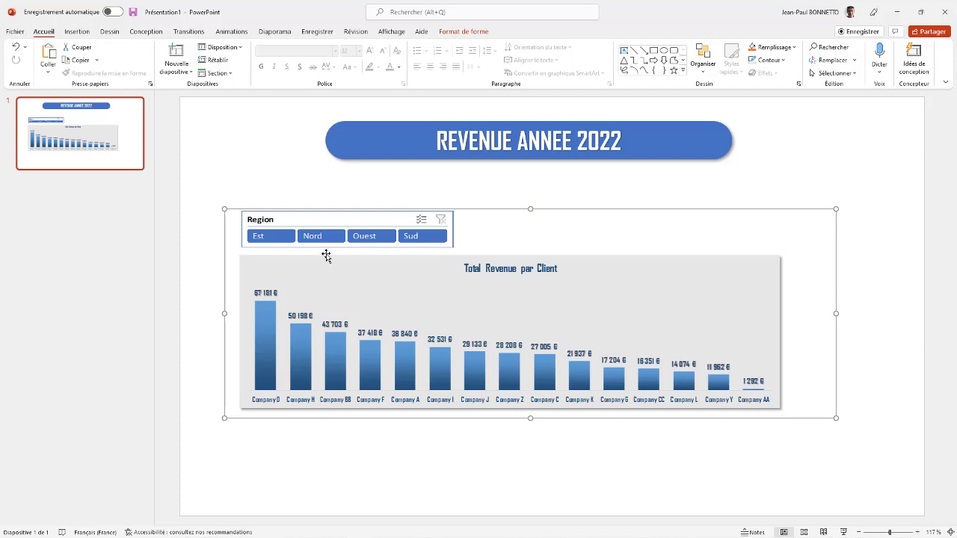
- In the embedded workbook, try the Nord, Ouest, Sud and Est region filters, then clear them
{"action": "left_click", "coordinate": [632, 203]}
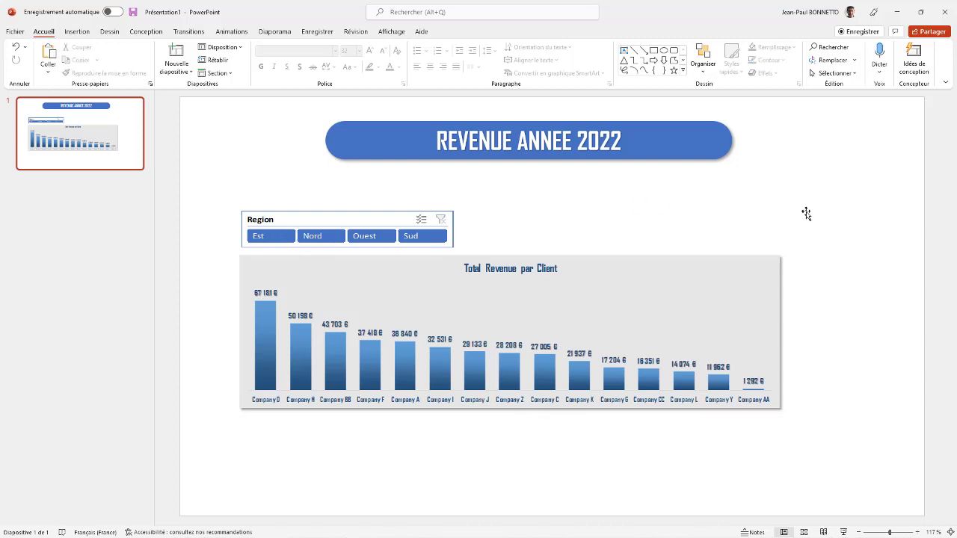
{"action": "double_click", "coordinate": [551, 231]}
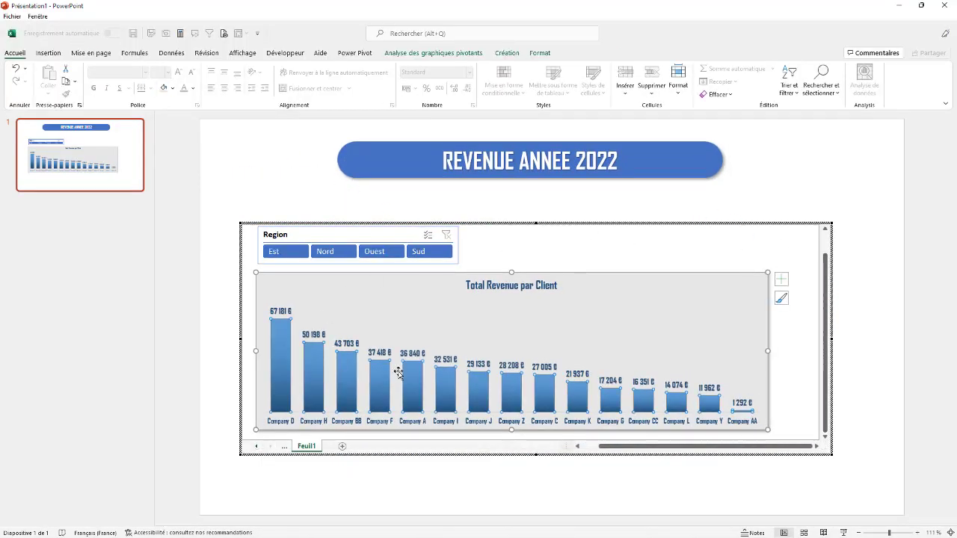
{"action": "left_click", "coordinate": [599, 249]}
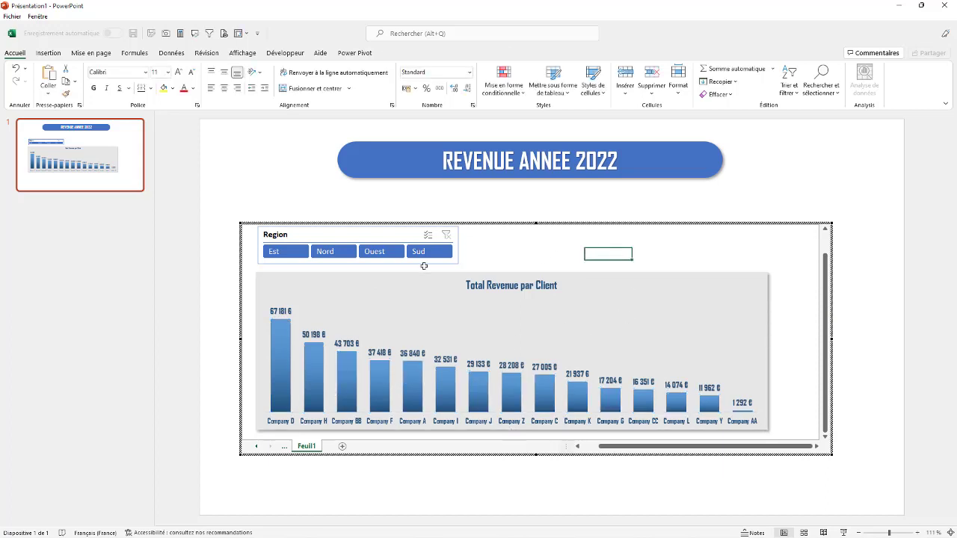
{"action": "left_click", "coordinate": [329, 254]}
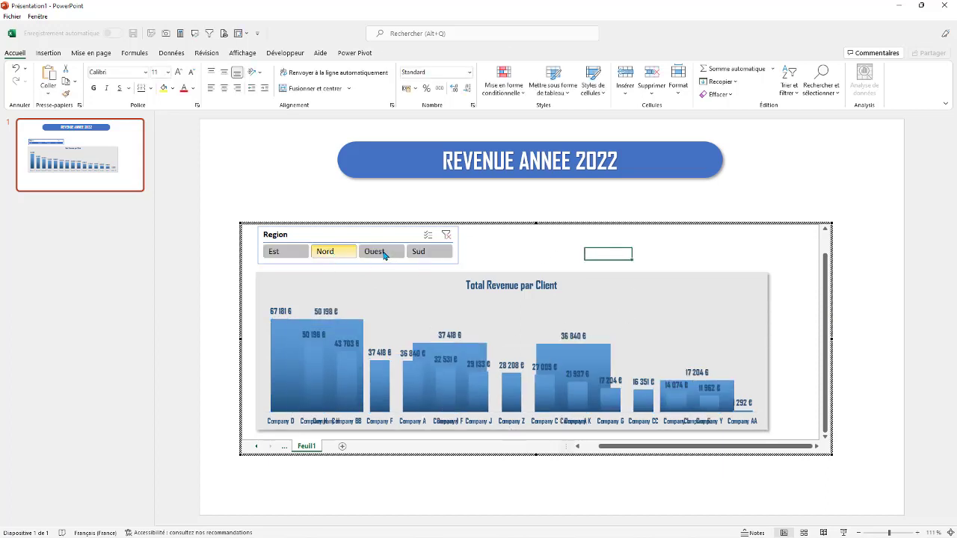
{"action": "left_click", "coordinate": [381, 253]}
{"action": "left_click", "coordinate": [423, 255]}
{"action": "left_click", "coordinate": [276, 252]}
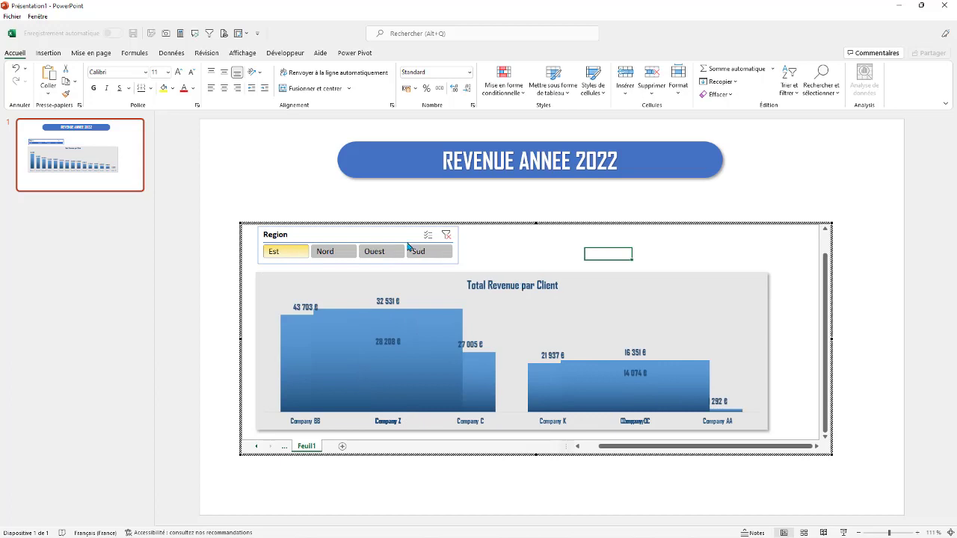
{"action": "left_click", "coordinate": [447, 236]}
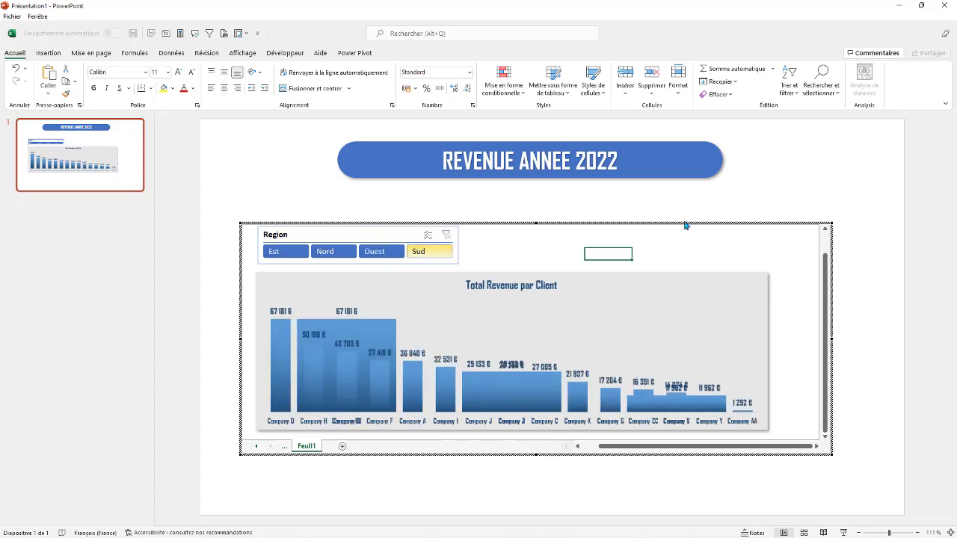
- Leave and reopen the embedded workbook, then select the revenue pivot chart
{"action": "key", "text": "ctrl+shift+F1"}
{"action": "key", "text": "Escape"}
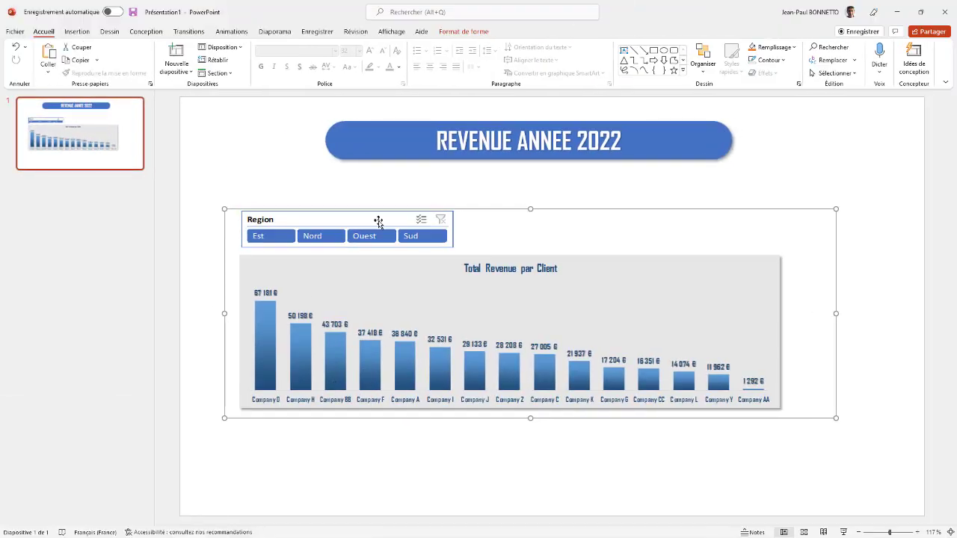
{"action": "left_click", "coordinate": [753, 197]}
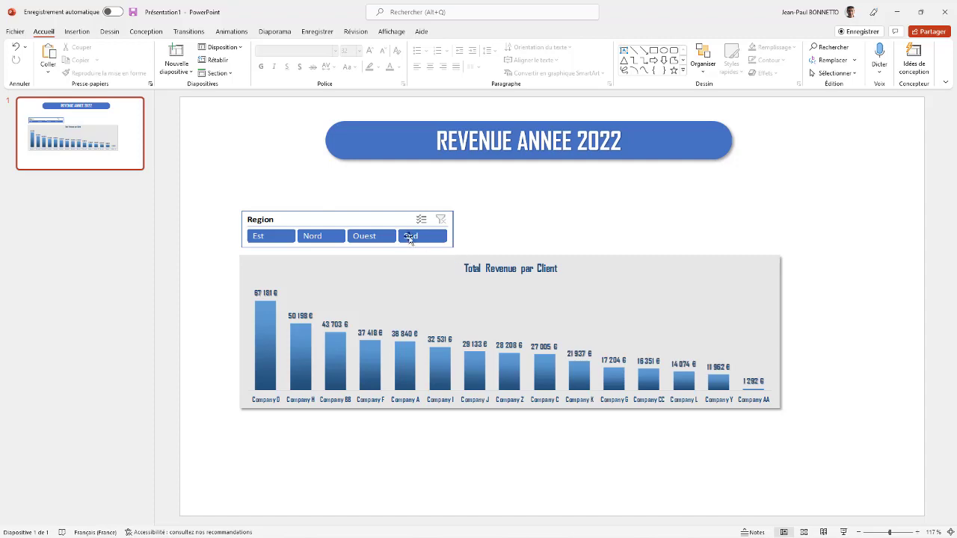
{"action": "left_click", "coordinate": [546, 246]}
{"action": "double_click", "coordinate": [547, 247]}
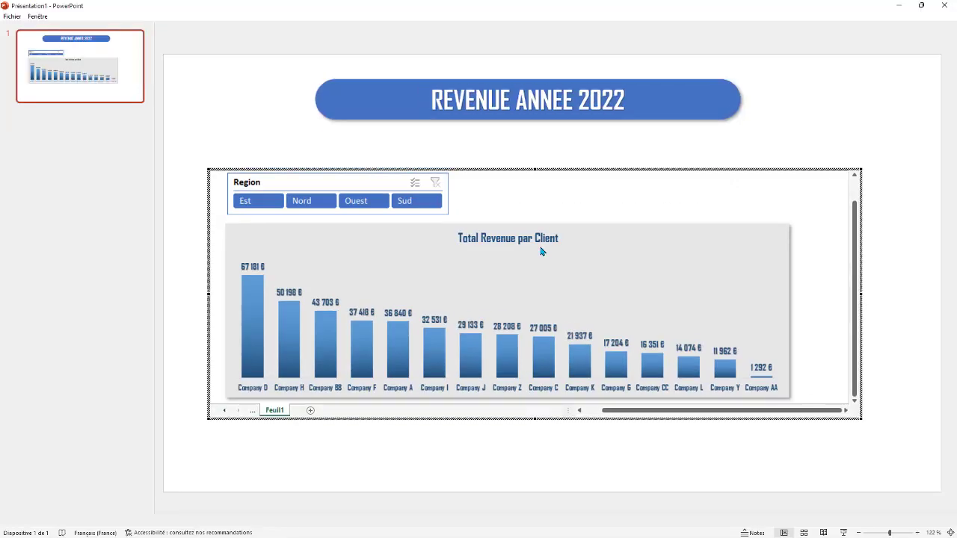
{"action": "left_click", "coordinate": [589, 289]}
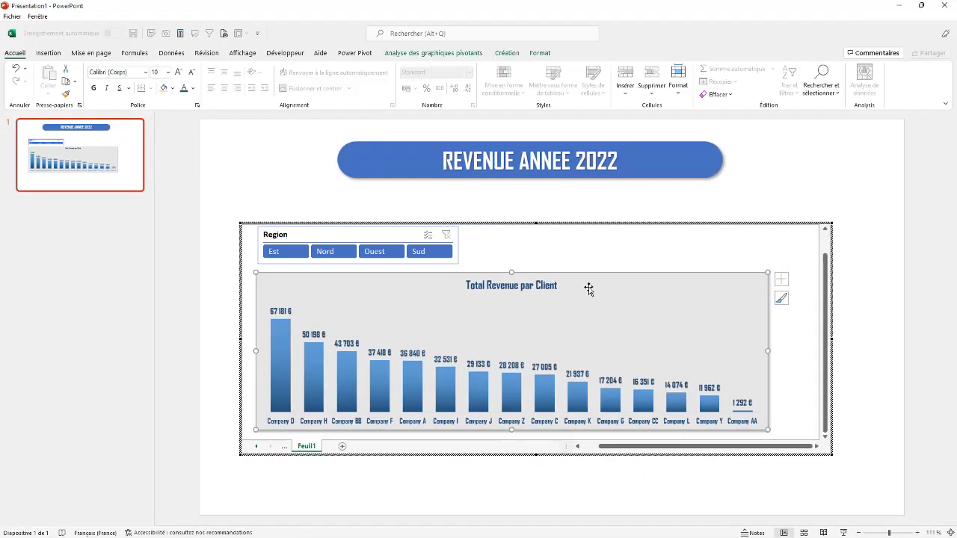
- Insert a slicer on the Categories field and drag it up beside the Region slicer
{"action": "left_click", "coordinate": [444, 54]}
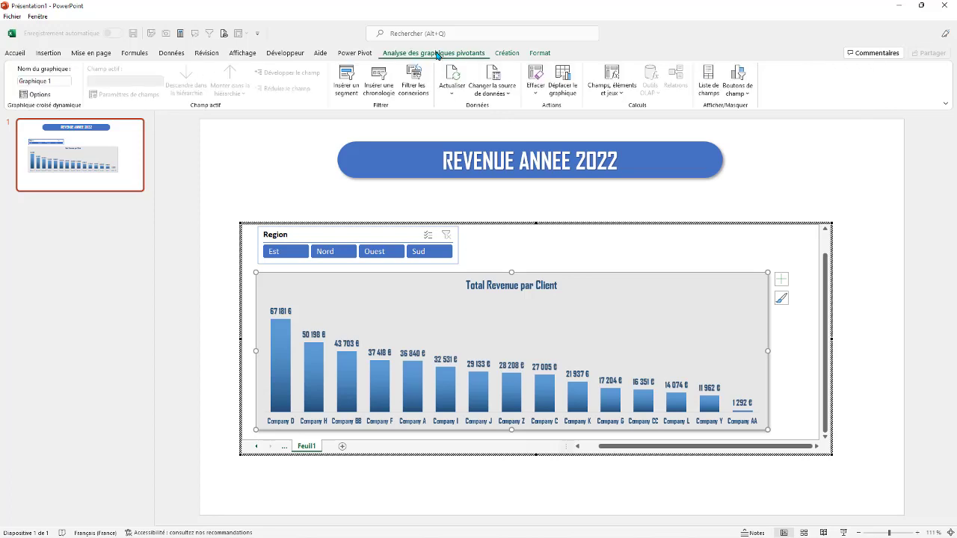
{"action": "left_click", "coordinate": [350, 79]}
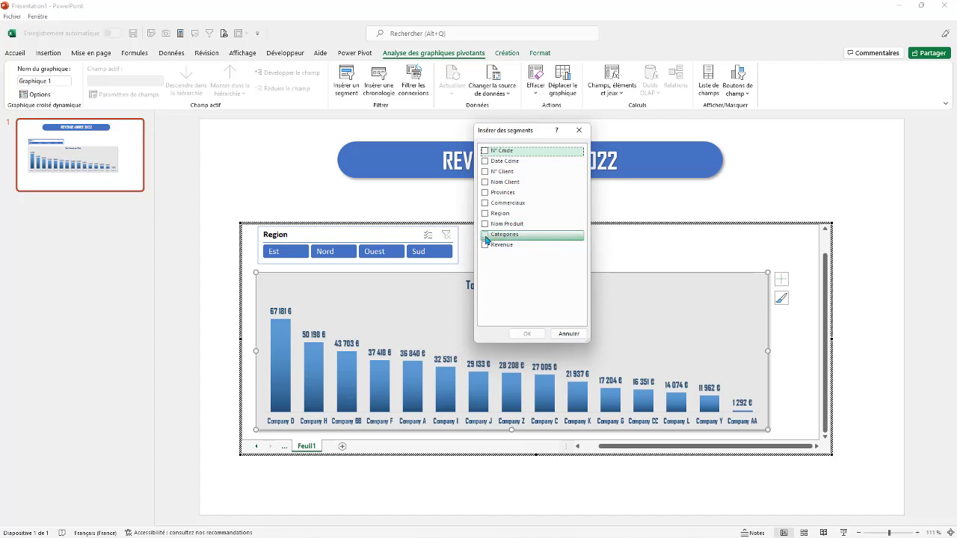
{"action": "left_click", "coordinate": [485, 235]}
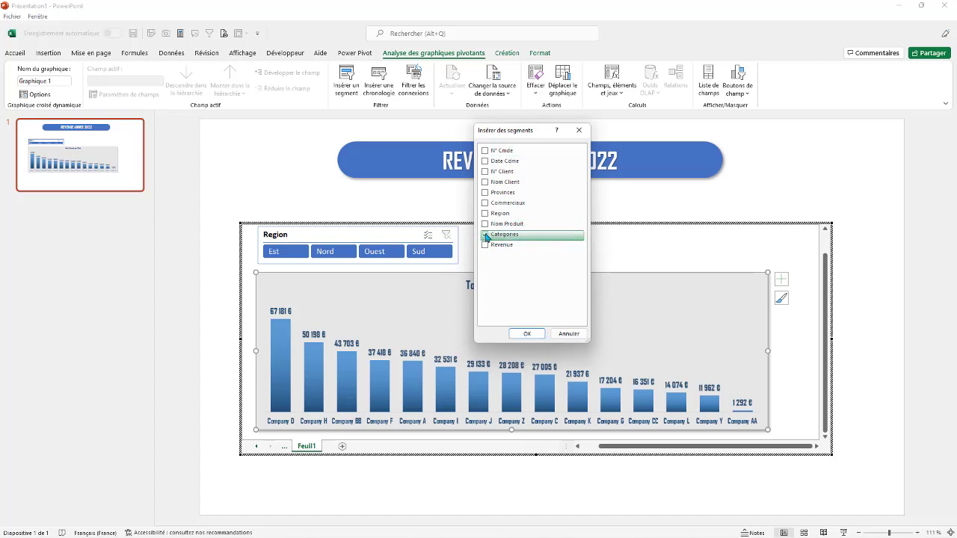
{"action": "left_click", "coordinate": [526, 333]}
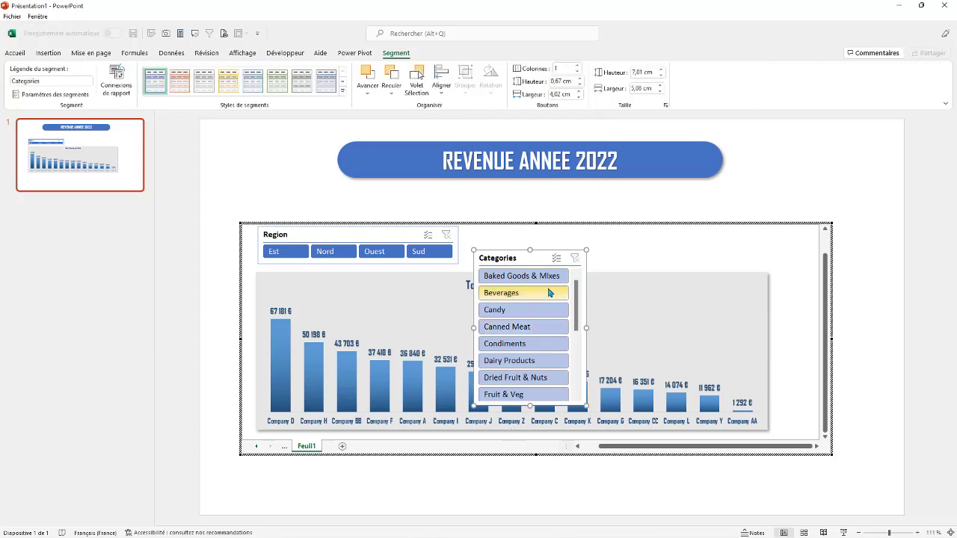
{"action": "mouse_move", "coordinate": [524, 256]}
{"action": "left_mouse_down"}
{"action": "mouse_move", "coordinate": [740, 243]}
{"action": "mouse_move", "coordinate": [527, 237]}
{"action": "left_mouse_up"}
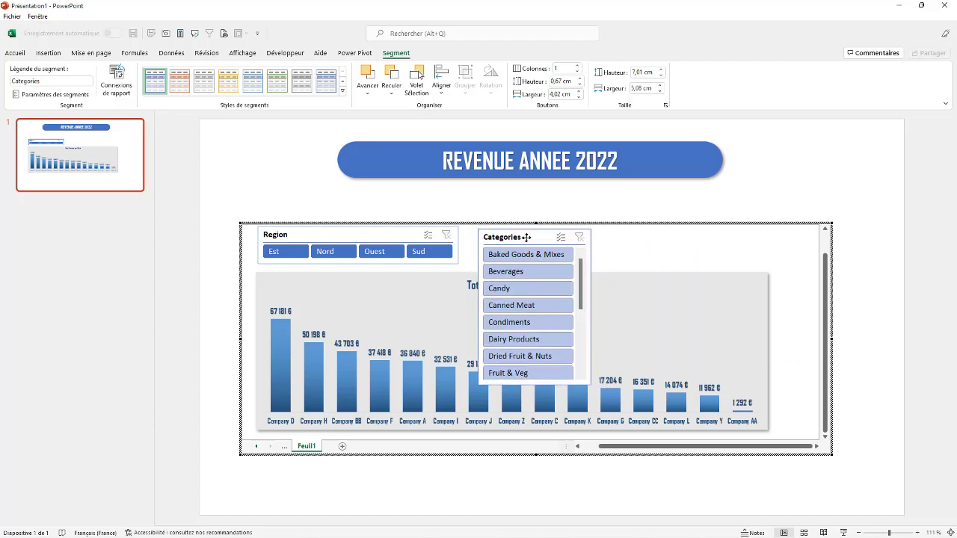
- Set the Categories slicer to five button columns, widened and shortened to three rows
{"action": "left_click", "coordinate": [578, 66]}
{"action": "left_click", "coordinate": [578, 66]}
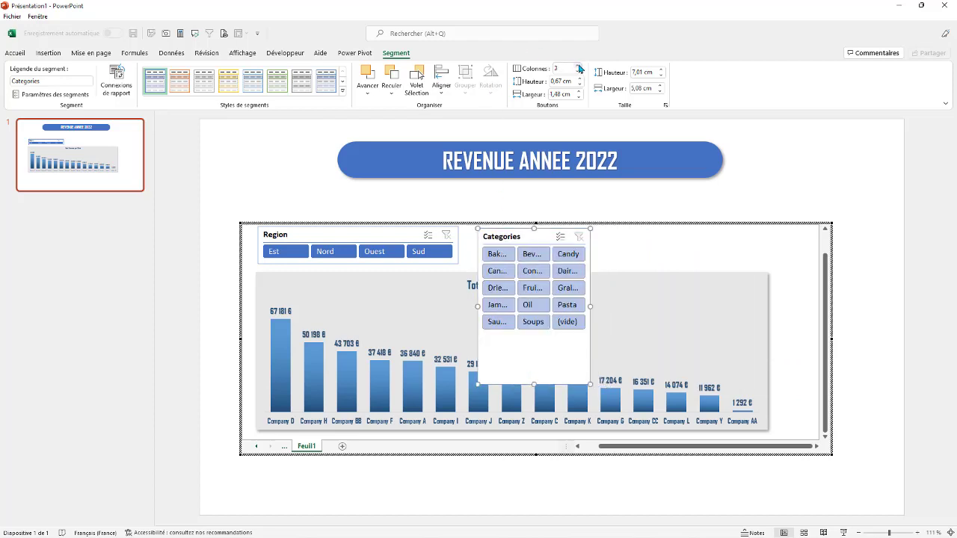
{"action": "left_click", "coordinate": [579, 65]}
{"action": "left_click_drag", "start_coordinate": [590, 307], "coordinate": [777, 306]}
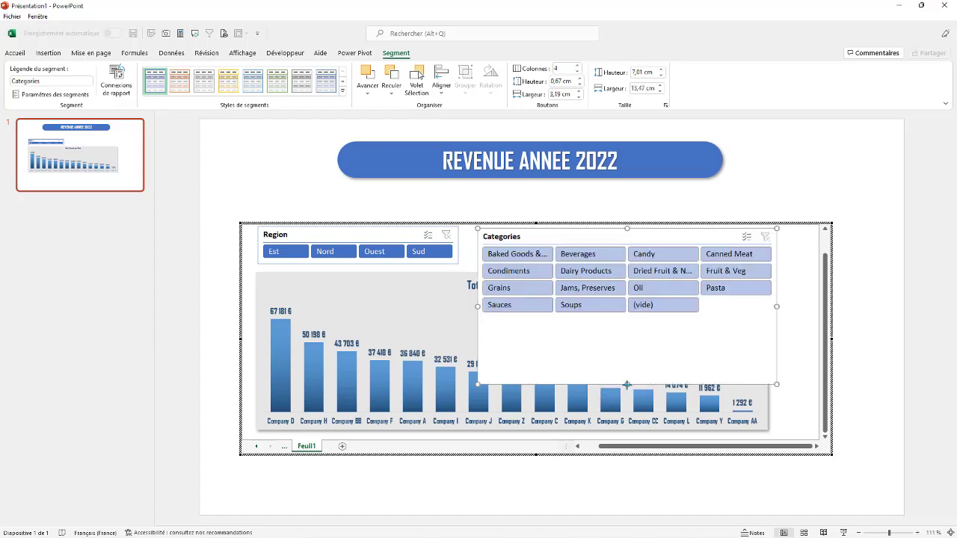
{"action": "left_click_drag", "start_coordinate": [627, 385], "coordinate": [626, 326]}
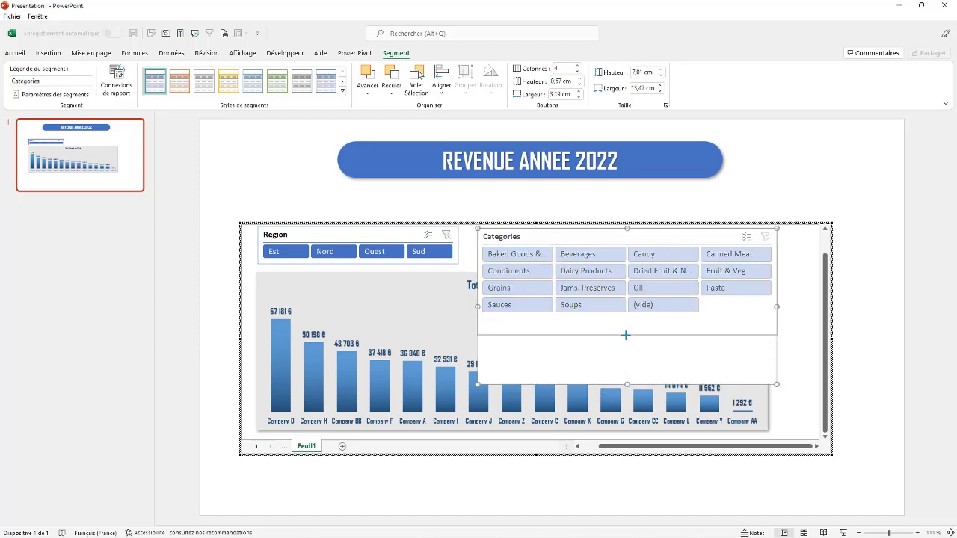
{"action": "left_click", "coordinate": [579, 66]}
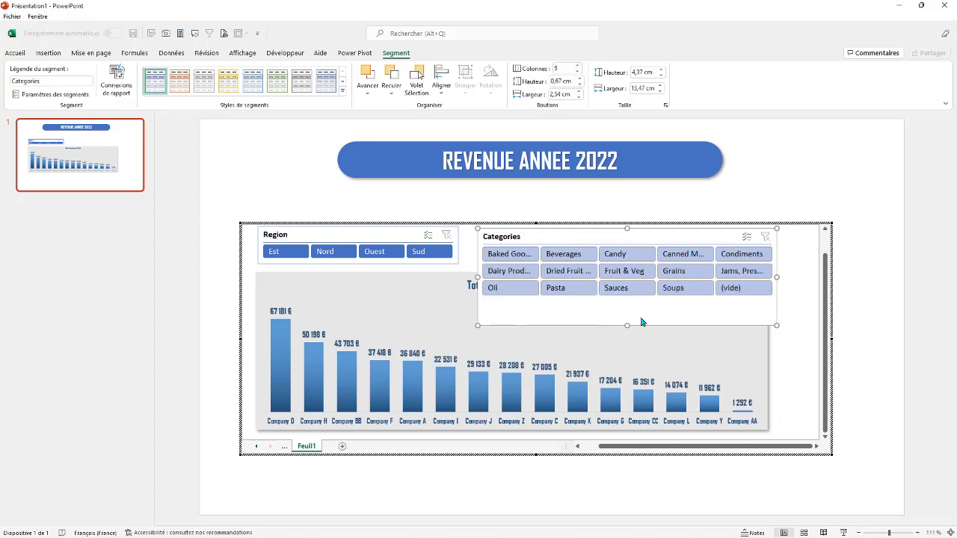
{"action": "left_click_drag", "start_coordinate": [627, 325], "coordinate": [627, 302]}
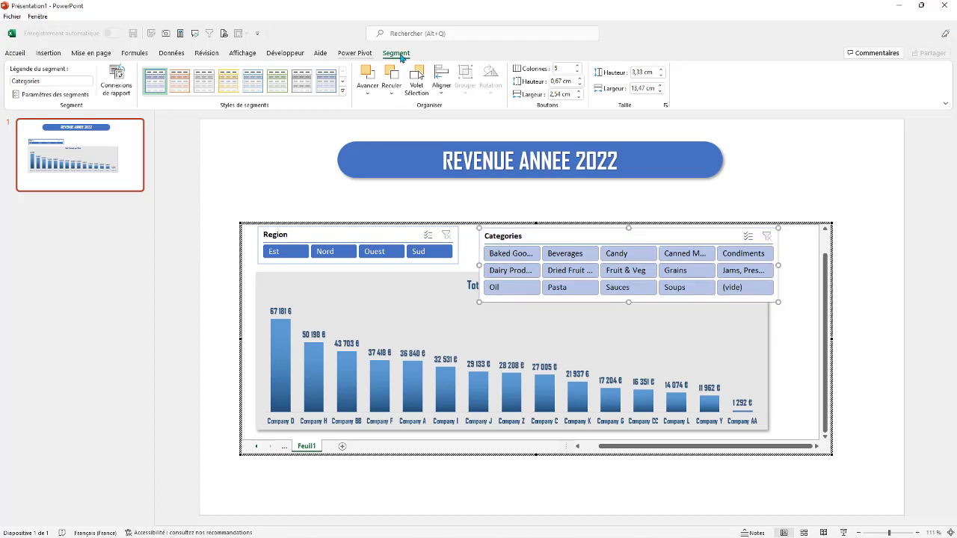
- Apply a darker blue slicer style to the Categories slicer and widen it further
{"action": "left_click", "coordinate": [342, 91]}
{"action": "left_click", "coordinate": [155, 142]}
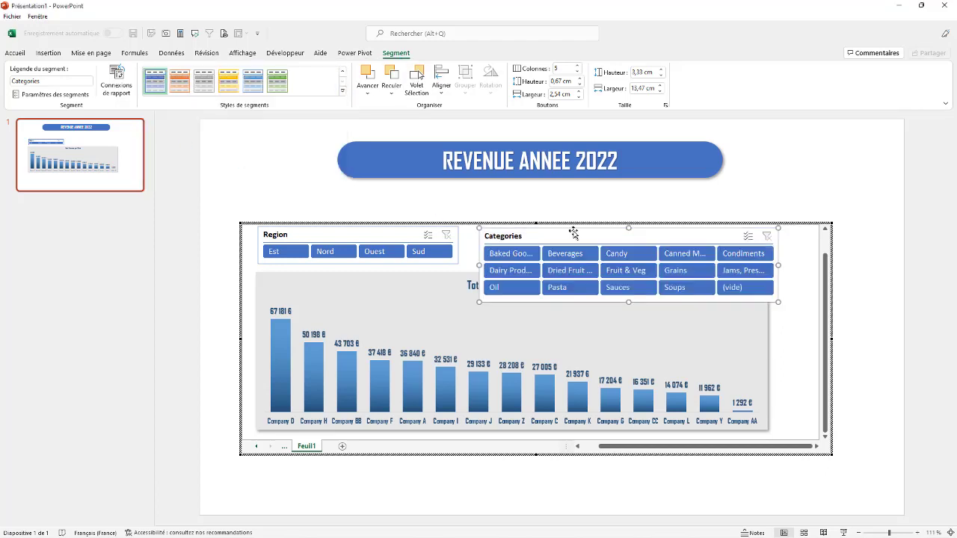
{"action": "left_click_drag", "start_coordinate": [620, 235], "coordinate": [618, 235]}
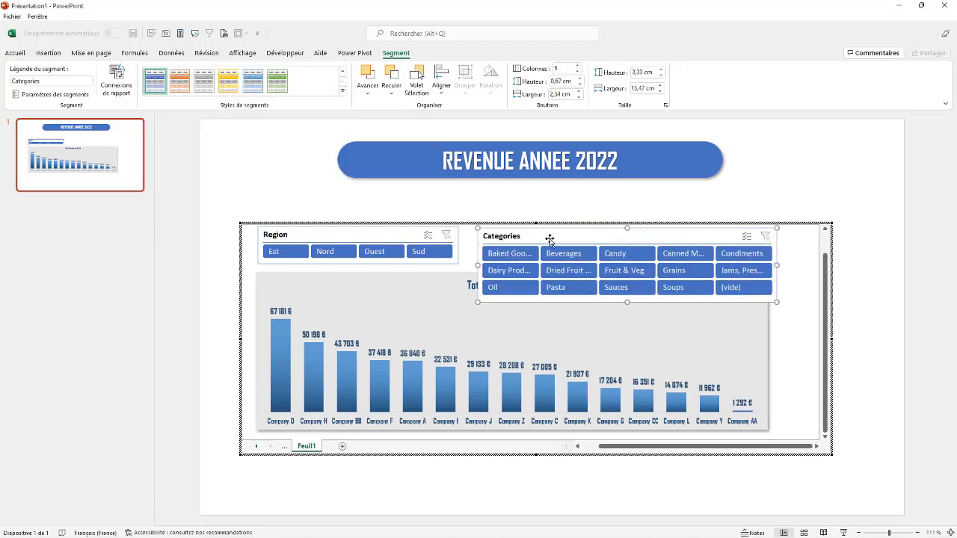
{"action": "left_click_drag", "start_coordinate": [779, 263], "coordinate": [807, 264]}
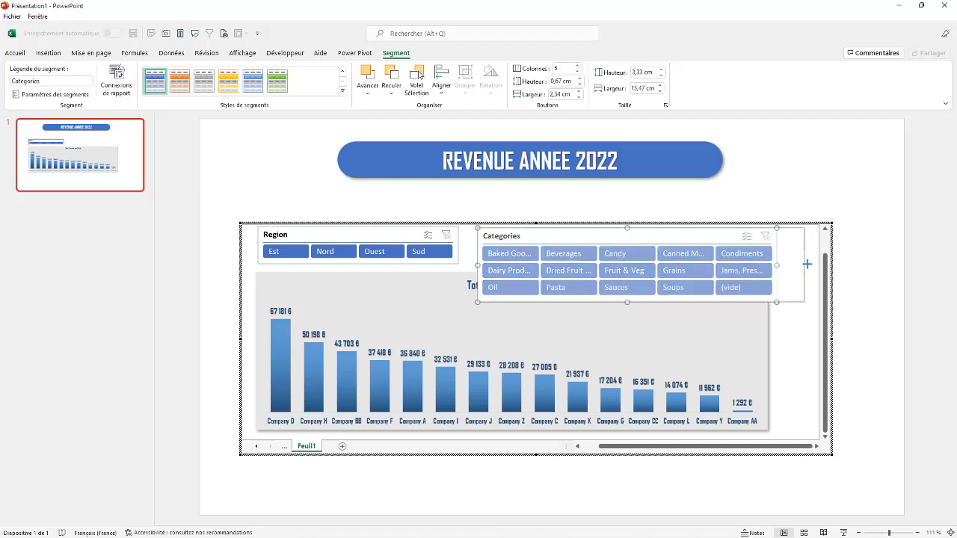
{"action": "left_click", "coordinate": [633, 236]}
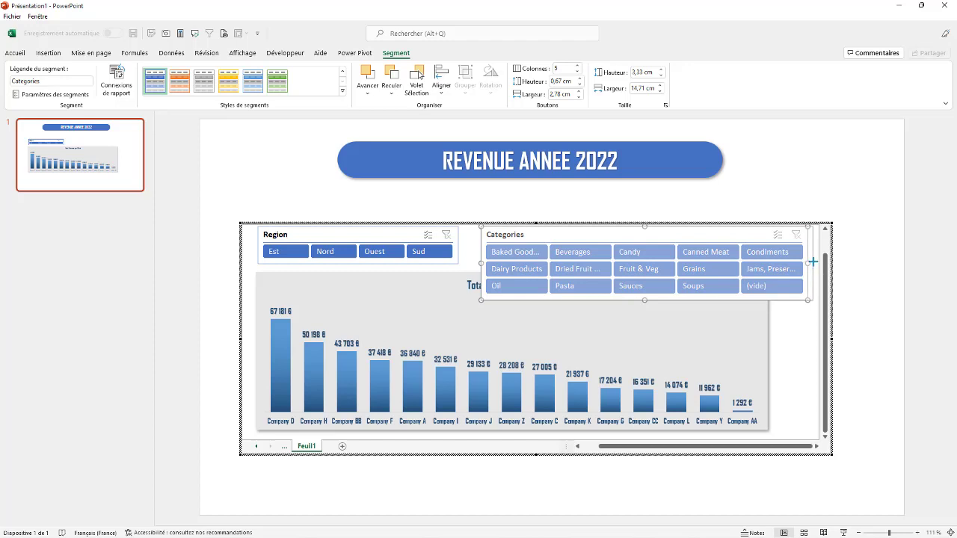
{"action": "left_click_drag", "start_coordinate": [809, 264], "coordinate": [813, 263]}
- Narrow the Region slicer and place the 16,46 cm wide Categories slicer beside it
{"action": "left_click", "coordinate": [458, 255]}
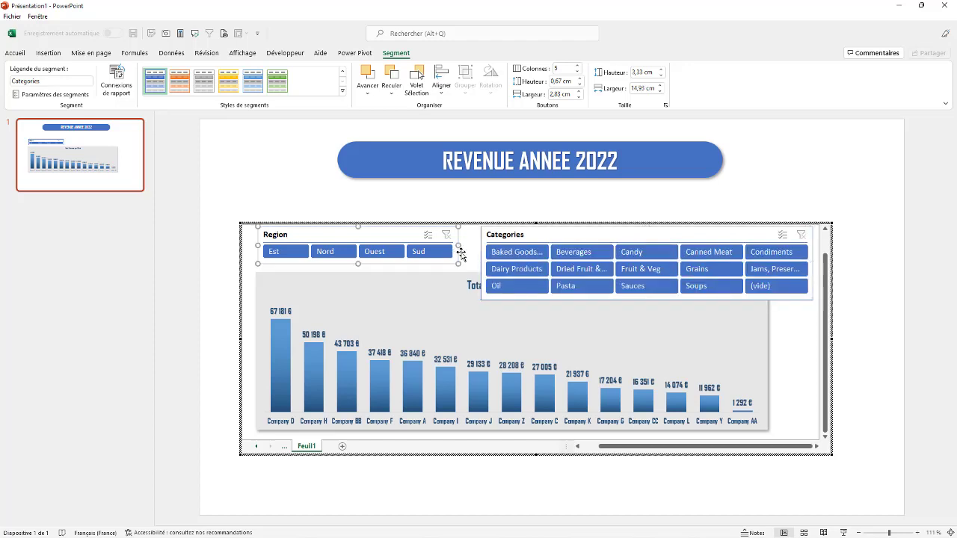
{"action": "left_click_drag", "start_coordinate": [455, 255], "coordinate": [421, 263]}
{"action": "left_click_drag", "start_coordinate": [541, 238], "coordinate": [485, 238]}
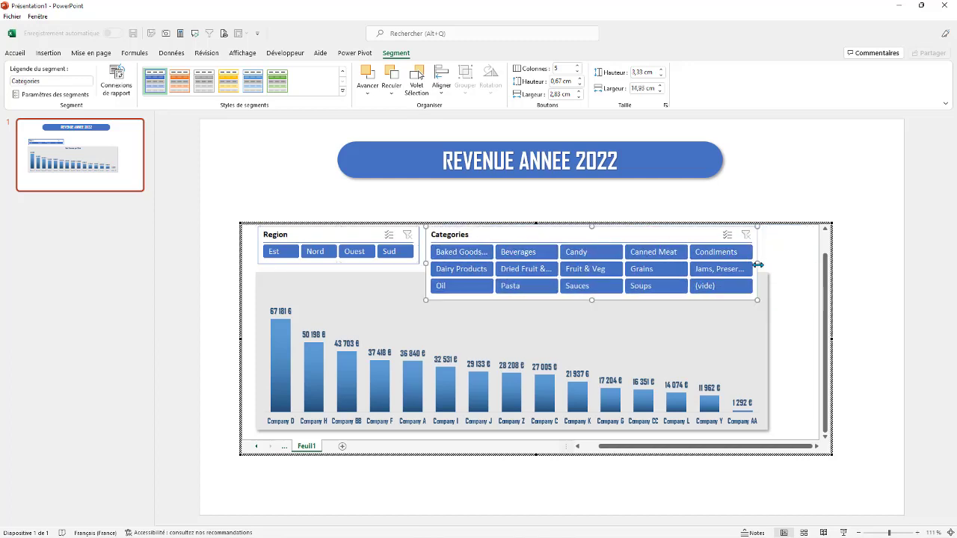
{"action": "left_click_drag", "start_coordinate": [758, 264], "coordinate": [790, 264]}
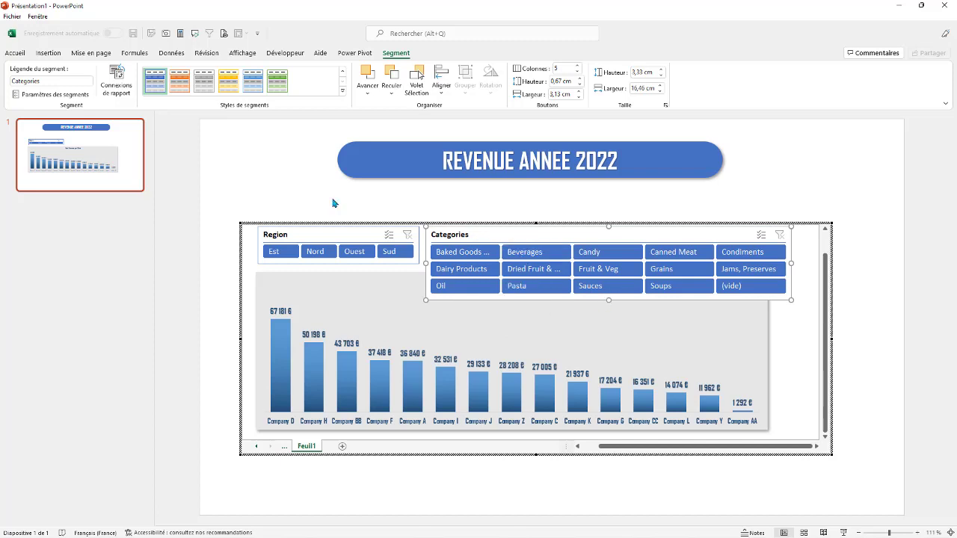
- Turn off the Categories slicer header, hide items without data, and shorten it to 2,64 cm
{"action": "left_click", "coordinate": [50, 94]}
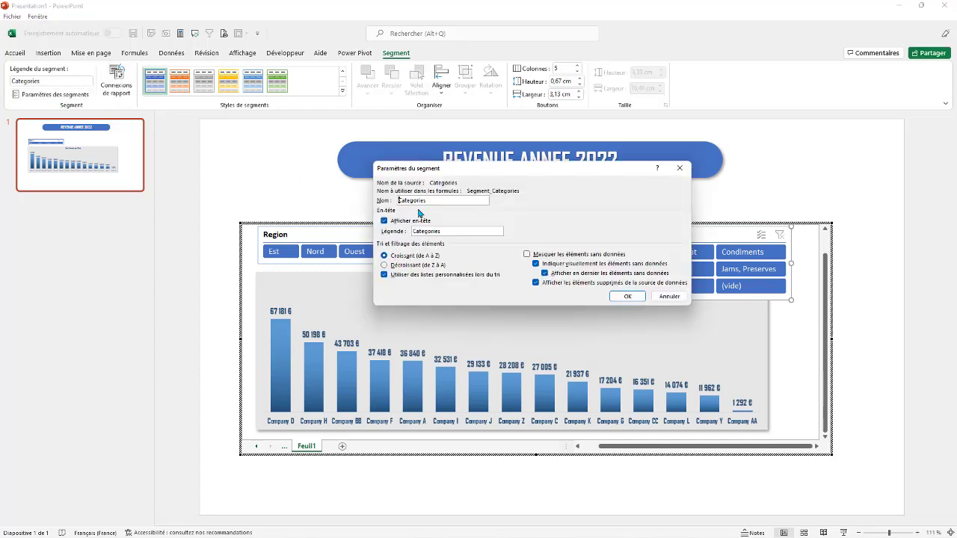
{"action": "left_click", "coordinate": [383, 221]}
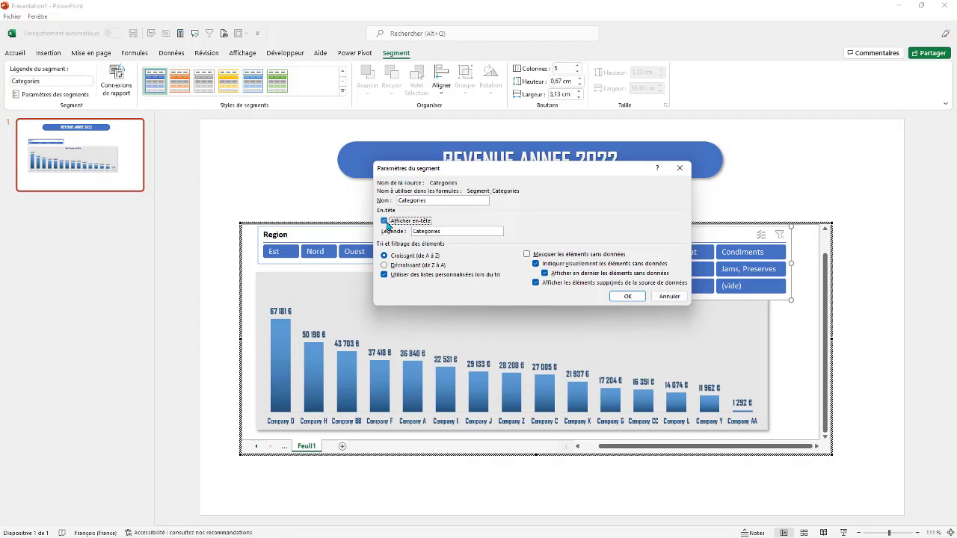
{"action": "left_click", "coordinate": [526, 255]}
{"action": "left_click", "coordinate": [627, 297]}
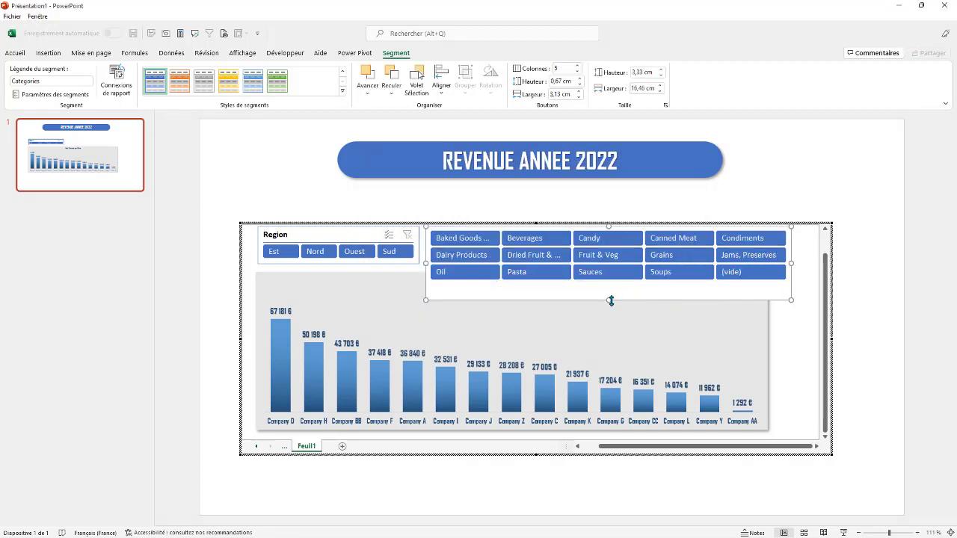
{"action": "left_click_drag", "start_coordinate": [609, 299], "coordinate": [609, 285]}
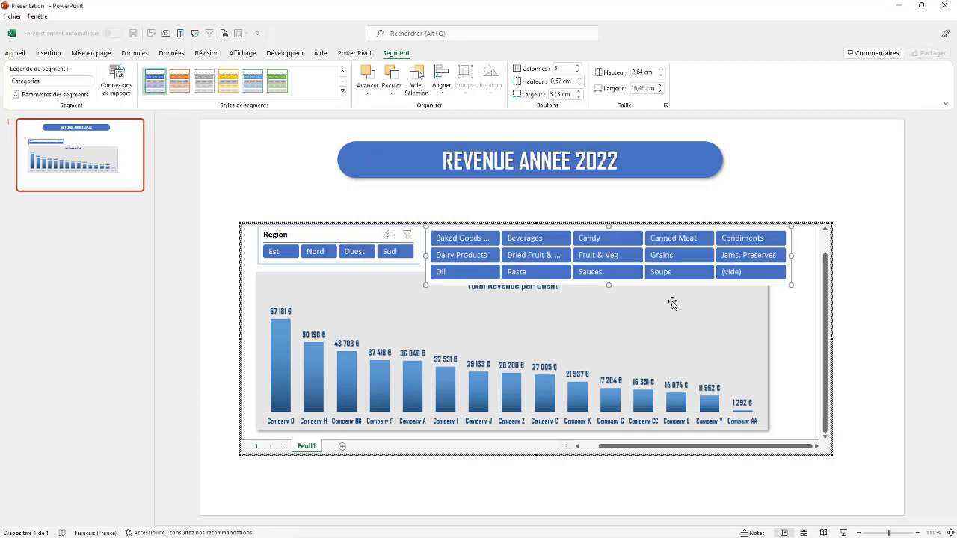
{"action": "left_click_drag", "start_coordinate": [744, 238], "coordinate": [725, 234]}
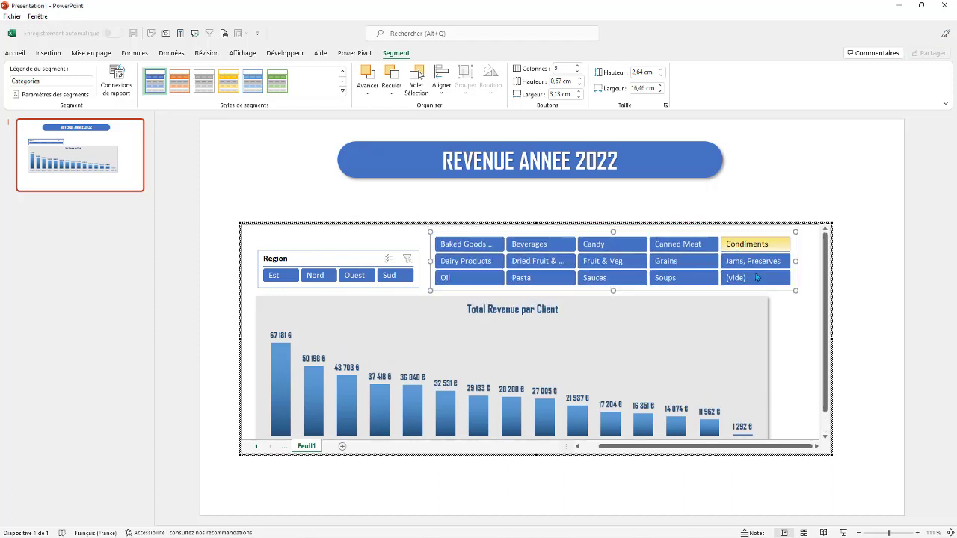
- Filter the revenue chart by Pasta, Est and Nord, then clear the Region and Categories filters
{"action": "left_click", "coordinate": [796, 326]}
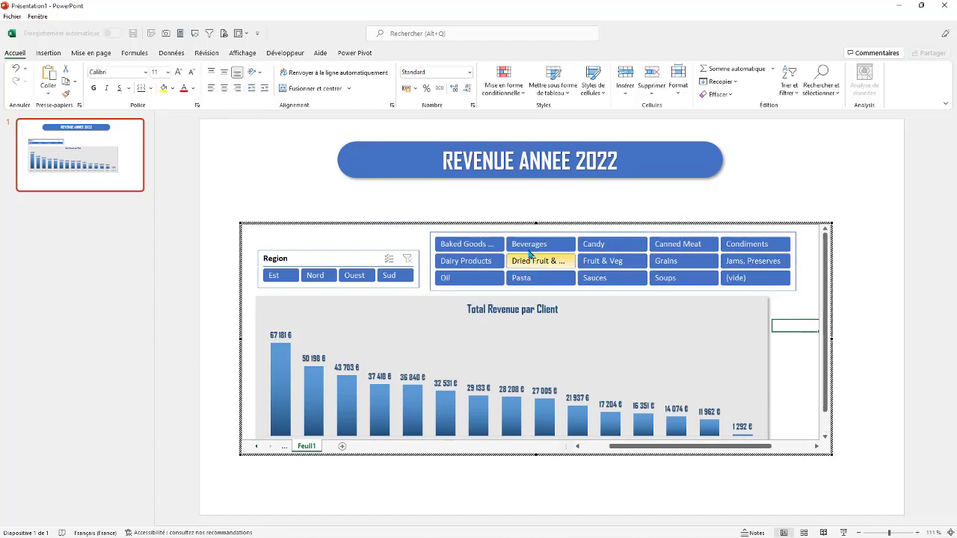
{"action": "left_click", "coordinate": [521, 277]}
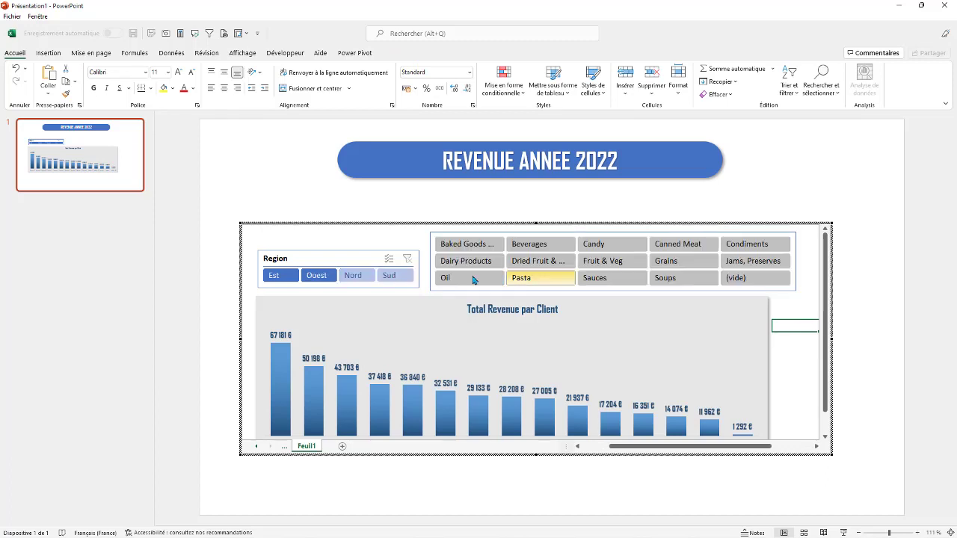
{"action": "left_click", "coordinate": [289, 276]}
{"action": "left_click", "coordinate": [351, 276]}
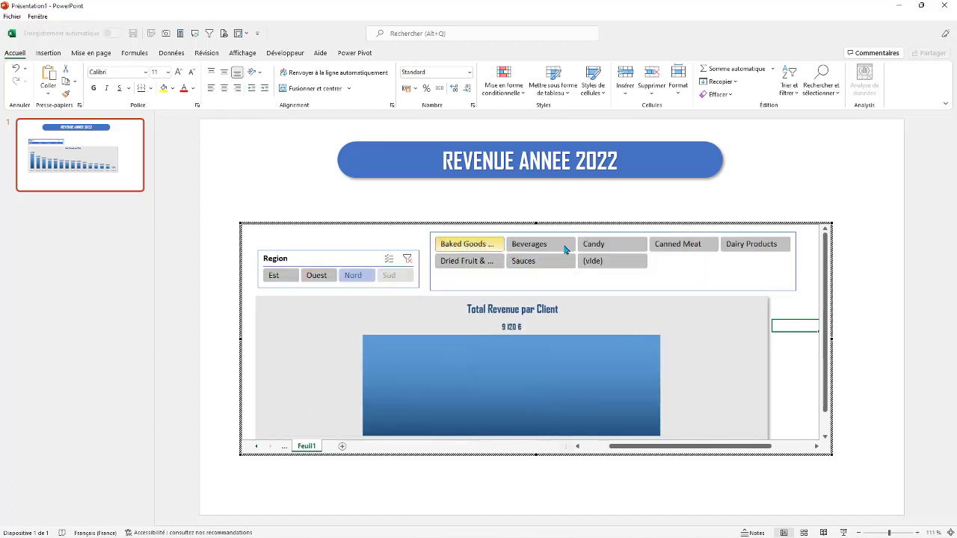
{"action": "left_click_drag", "start_coordinate": [566, 250], "coordinate": [751, 246]}
{"action": "left_click", "coordinate": [407, 258]}
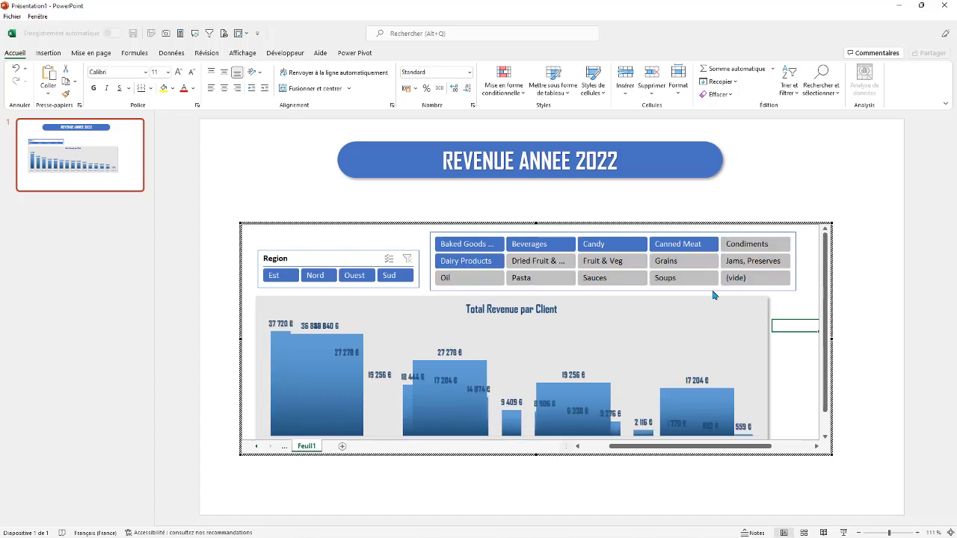
{"action": "left_click", "coordinate": [468, 252]}
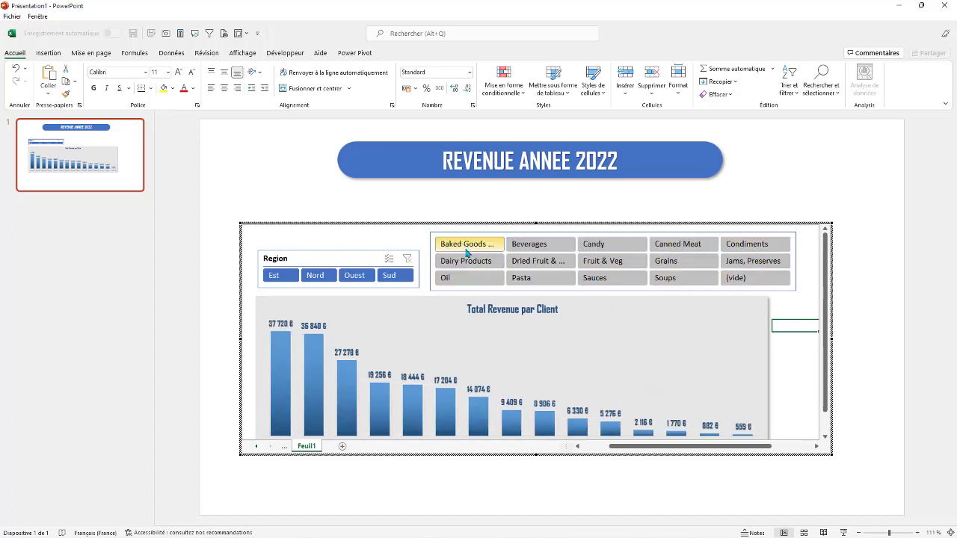
{"action": "left_click_drag", "start_coordinate": [468, 253], "coordinate": [736, 278]}
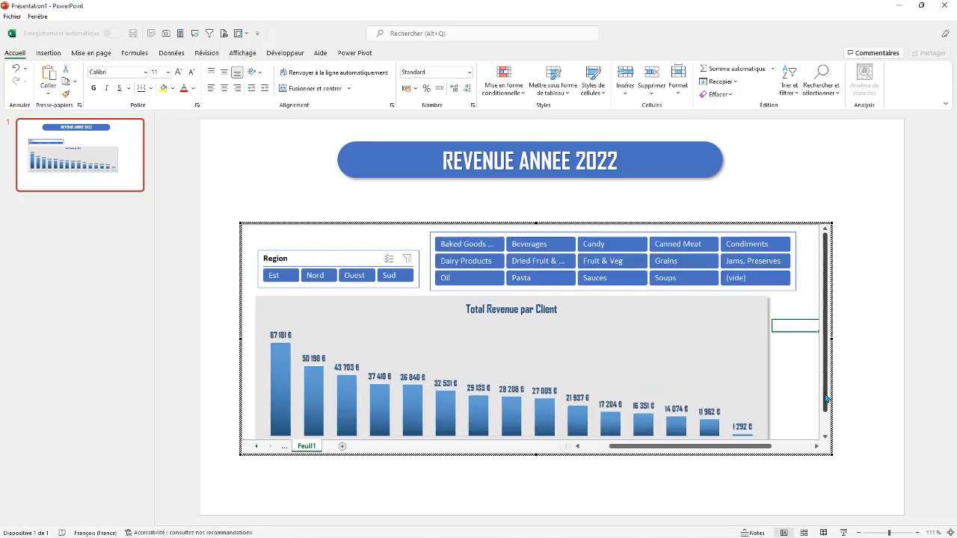
- Drag the embedded sheet frame's bottom edge down so the full chart and company labels show
{"action": "left_click_drag", "start_coordinate": [827, 400], "coordinate": [834, 414]}
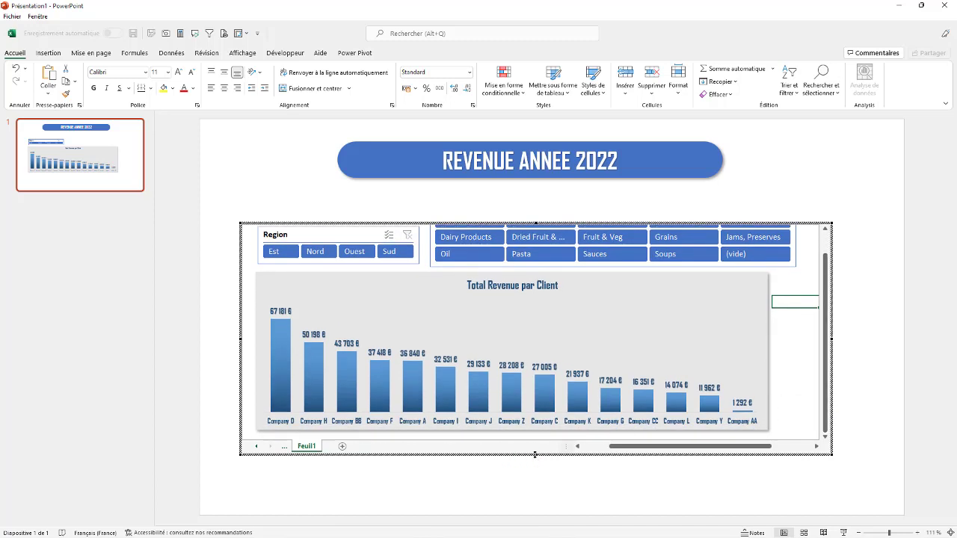
{"action": "left_click_drag", "start_coordinate": [537, 456], "coordinate": [539, 468]}
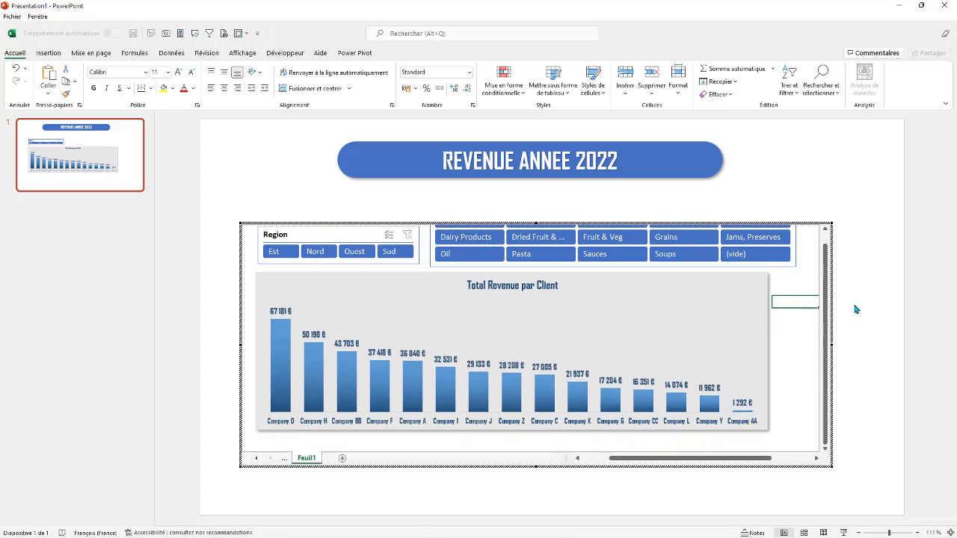
{"action": "scroll", "coordinate": [820, 322], "scroll_direction": "up", "scroll_amount": 1}
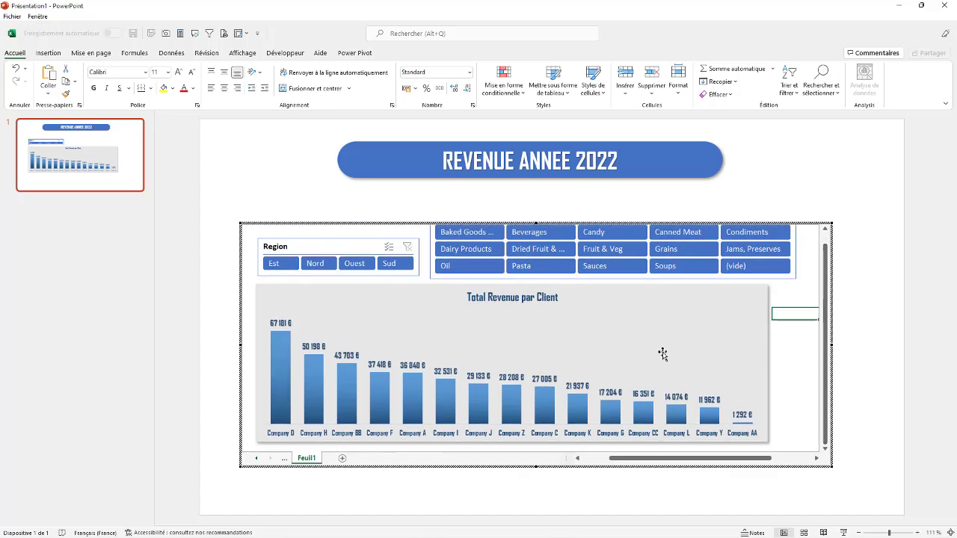
- Exit the embedded workbook and deselect it to show the REVENUE ANNEE 2022 slide
{"action": "left_click", "coordinate": [628, 204]}
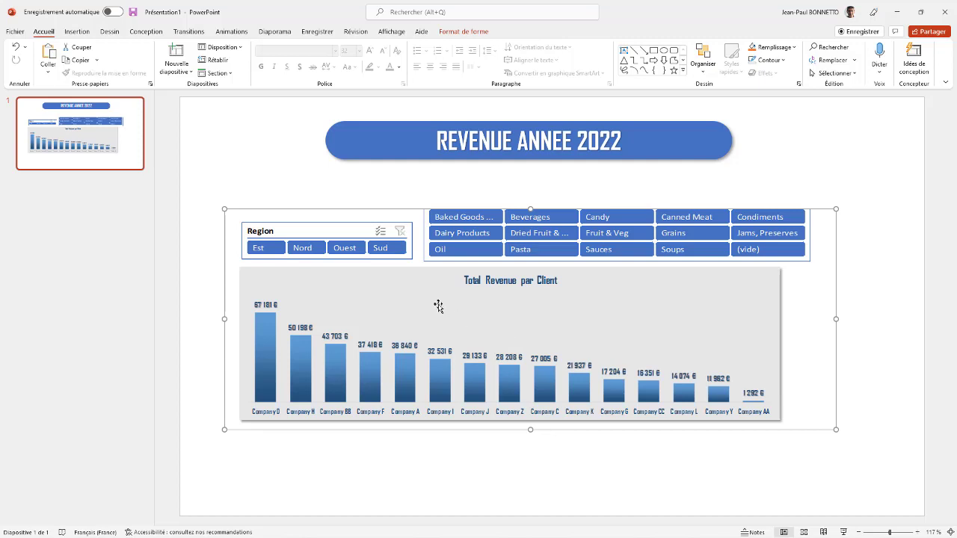
{"action": "left_click", "coordinate": [576, 192]}
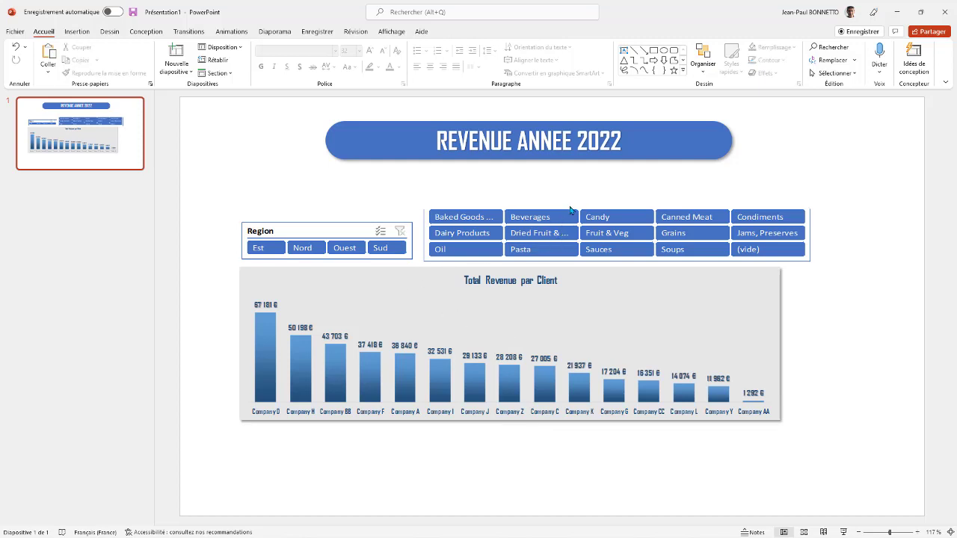